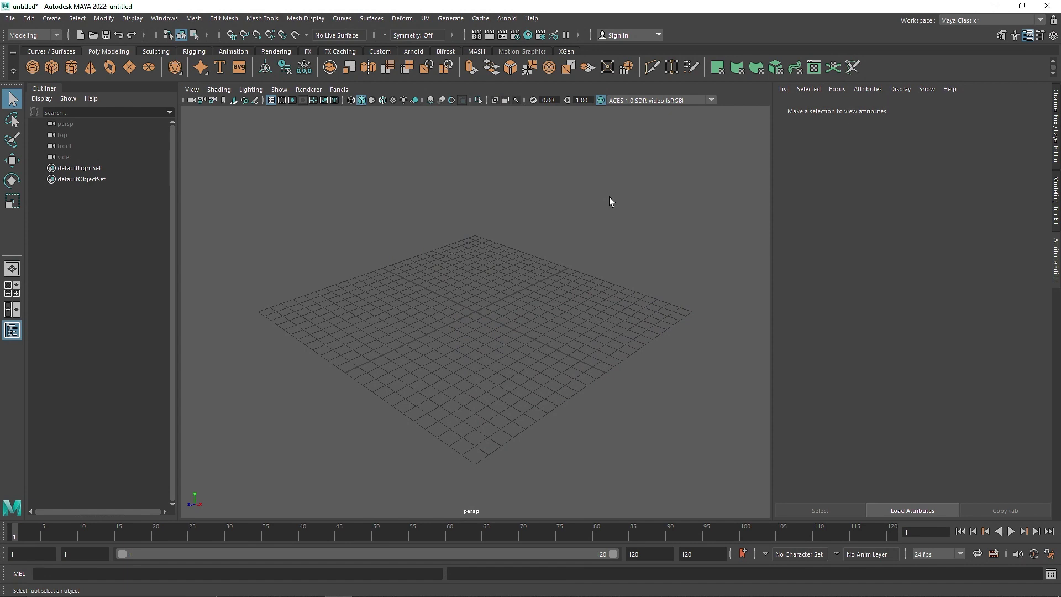
Look over the MASH shelf and the MASH entry of the Animation menu set, ending in the Modeling menu set
{"action": "left_click", "coordinate": [42, 35]}
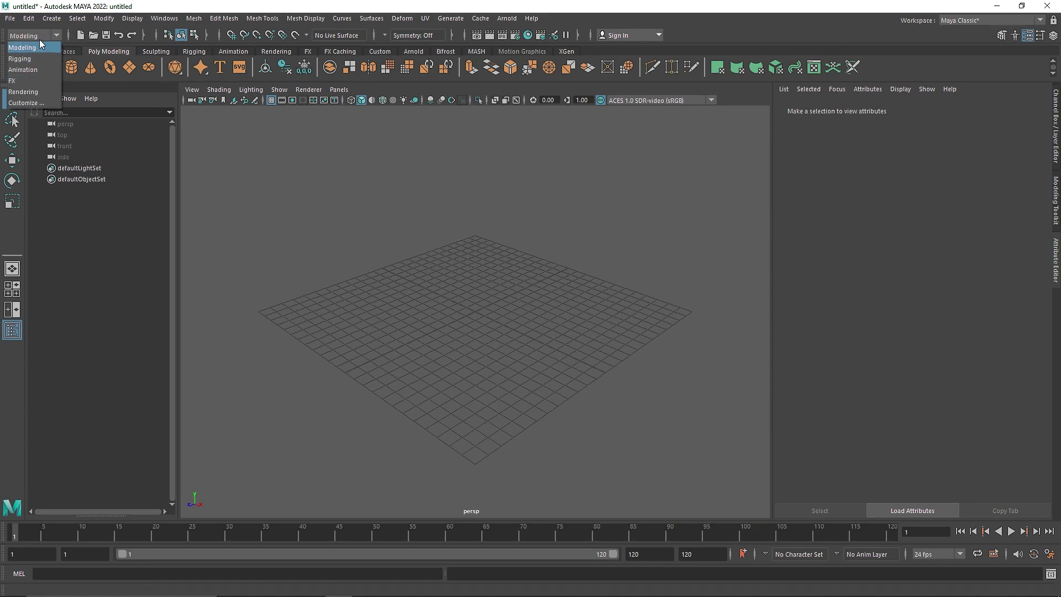
{"action": "left_click", "coordinate": [35, 44]}
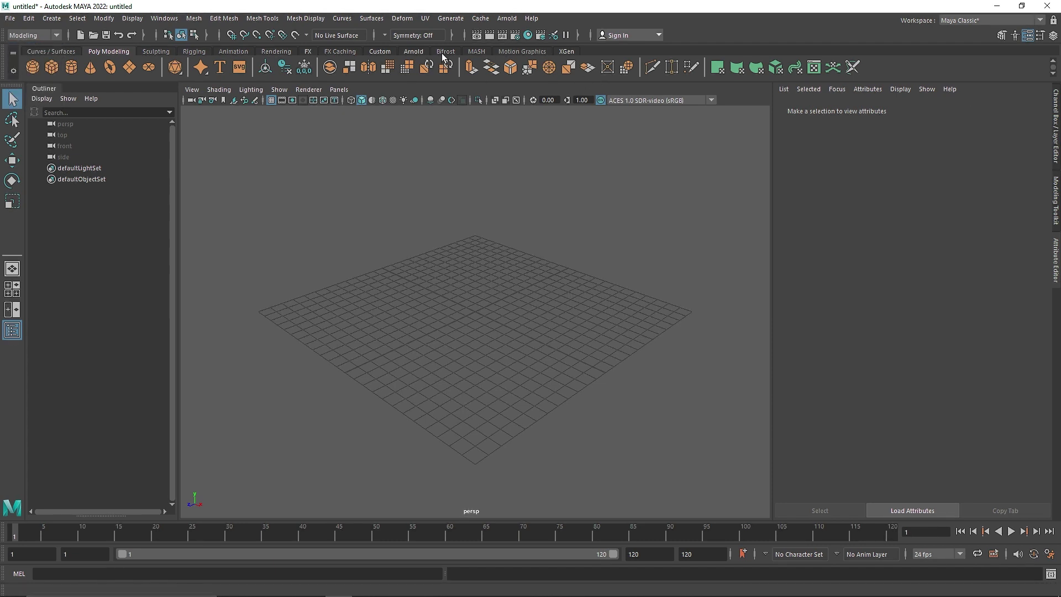
{"action": "left_click", "coordinate": [477, 51]}
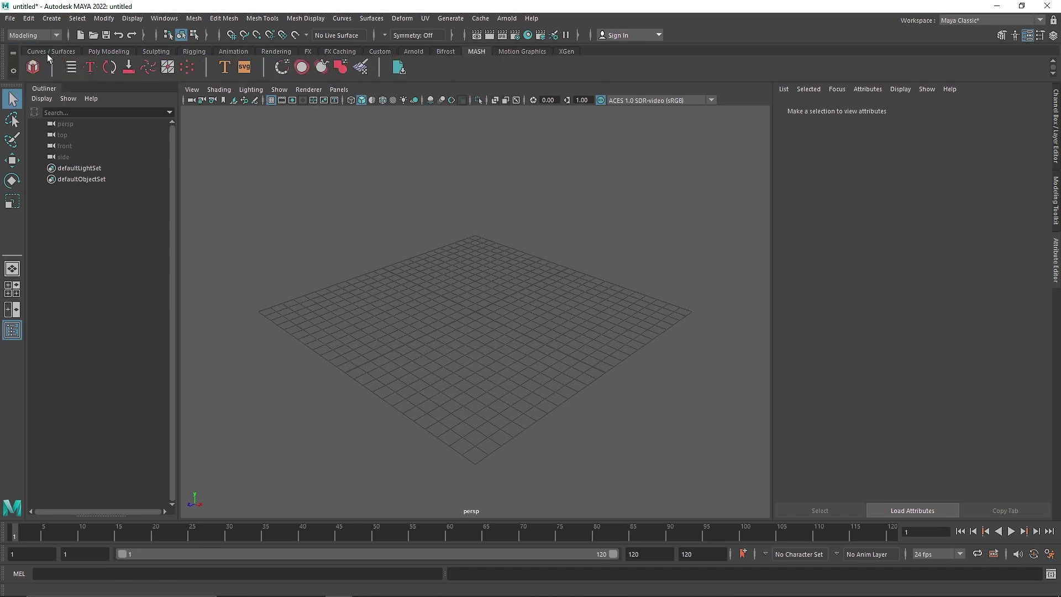
{"action": "left_click", "coordinate": [107, 51]}
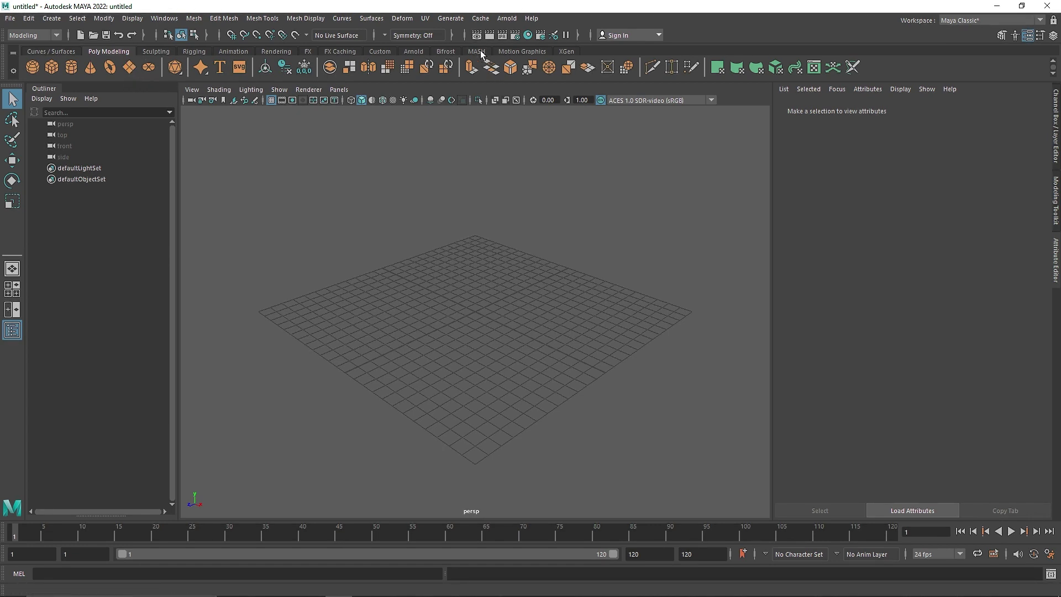
{"action": "left_click", "coordinate": [33, 35]}
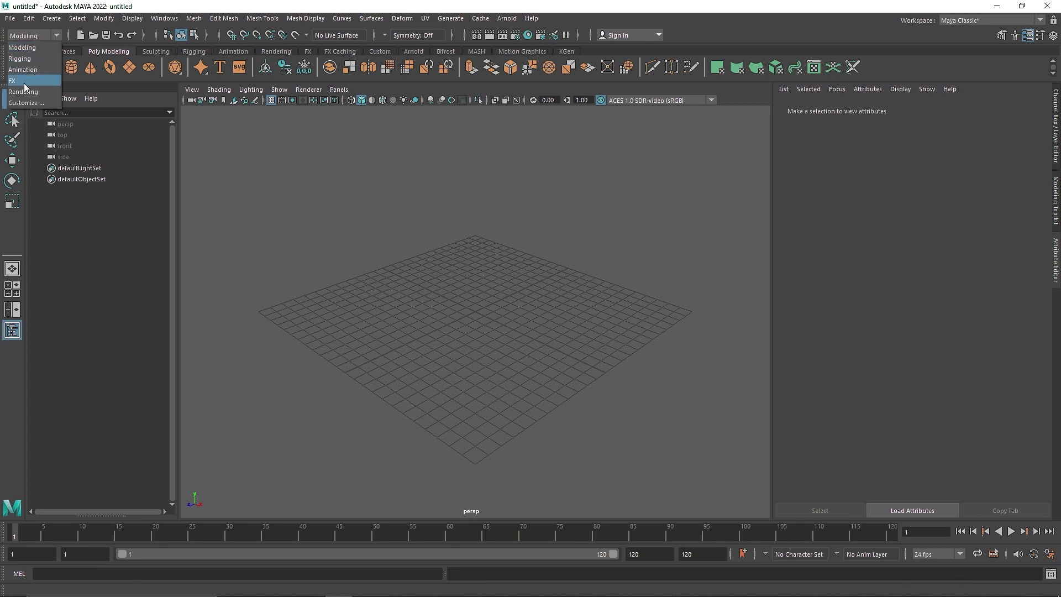
{"action": "left_click", "coordinate": [24, 70]}
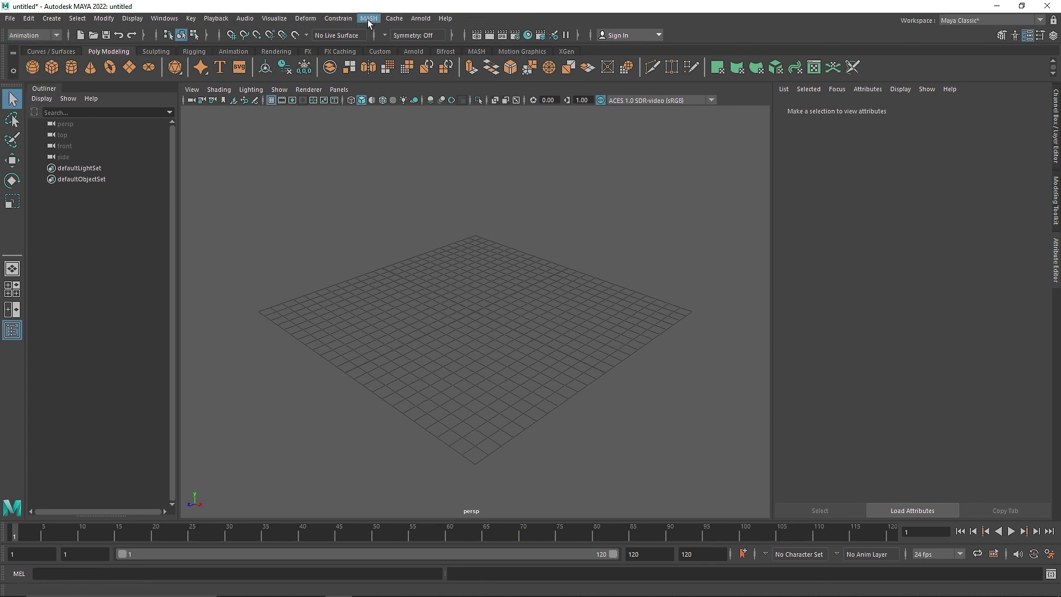
{"action": "left_click", "coordinate": [369, 19]}
{"action": "left_click", "coordinate": [33, 35]}
{"action": "left_click", "coordinate": [23, 48]}
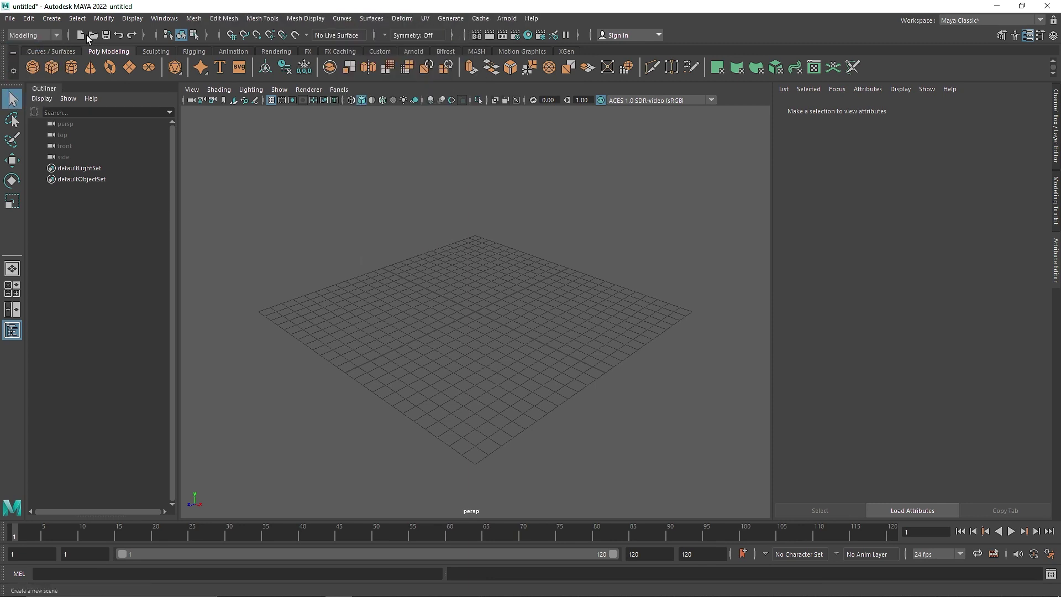
Check in the Plug-in Manager whether the MASH.mll plug-in is loaded and set to auto load
{"action": "left_click", "coordinate": [165, 18]}
{"action": "mouse_move", "coordinate": [240, 122]}
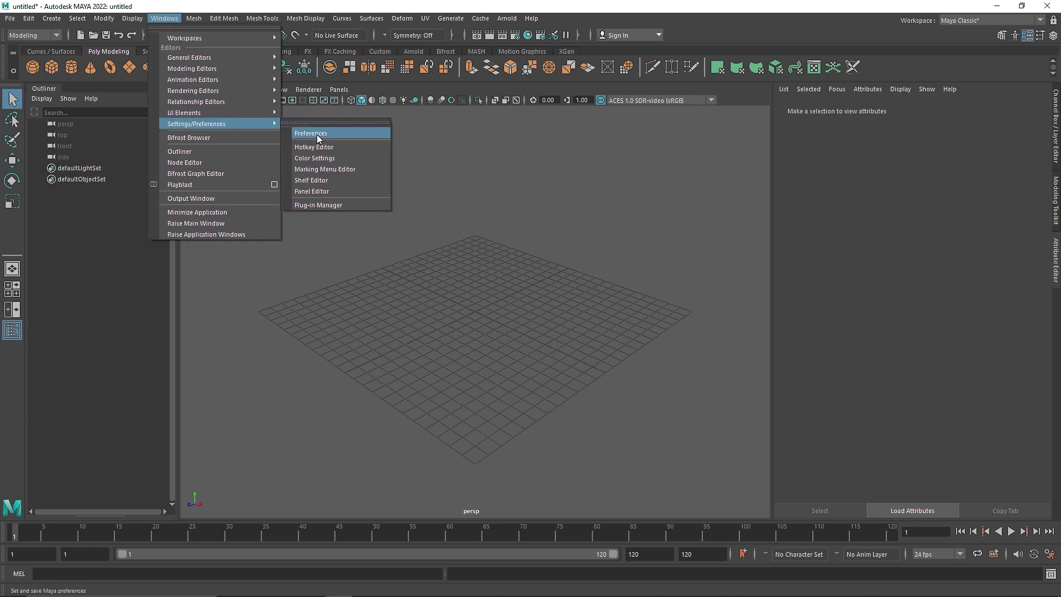
{"action": "left_click", "coordinate": [340, 205]}
{"action": "scroll", "coordinate": [436, 325], "scroll_direction": "down", "scroll_amount": 6}
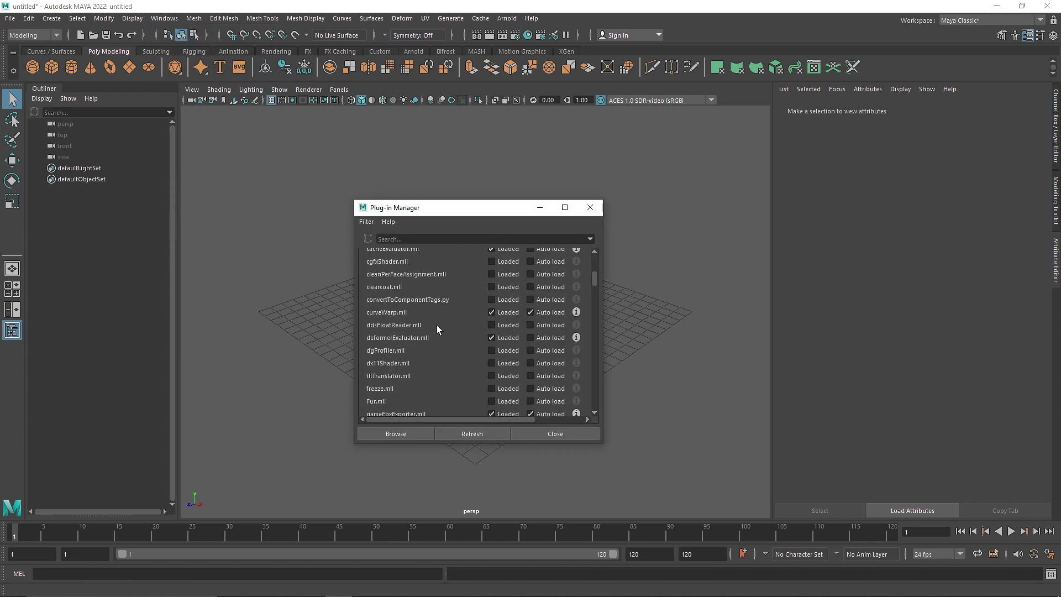
{"action": "scroll", "coordinate": [436, 323], "scroll_direction": "down", "scroll_amount": 15}
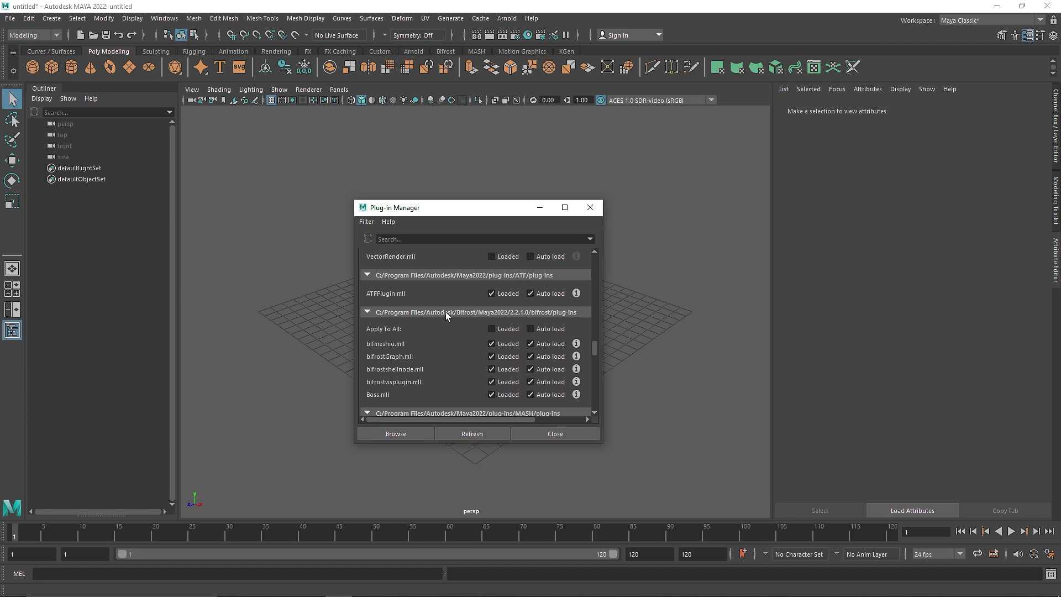
{"action": "scroll", "coordinate": [435, 330], "scroll_direction": "down", "scroll_amount": 3}
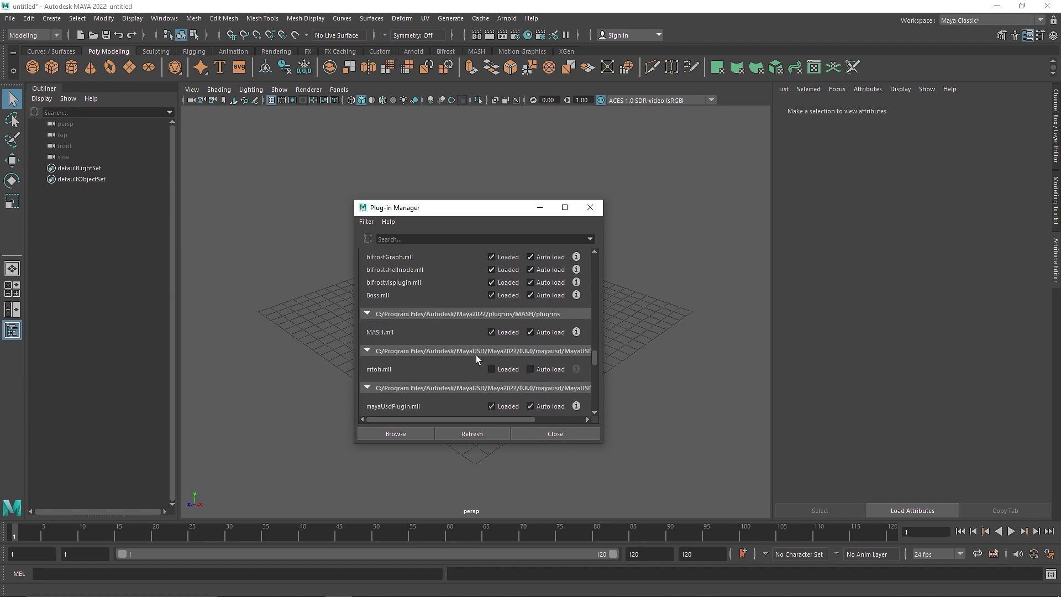
{"action": "left_click", "coordinate": [532, 430]}
Create a polygon cube at the origin, frame it and display its channel values
{"action": "left_click", "coordinate": [50, 69]}
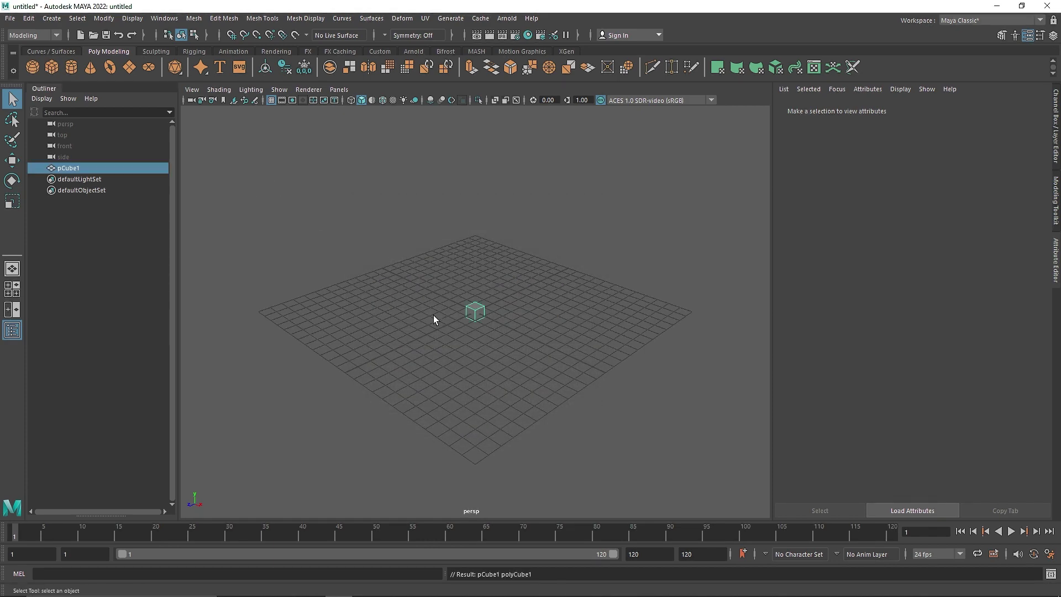
{"action": "key", "text": "f"}
{"action": "scroll", "coordinate": [497, 313], "scroll_direction": "down", "scroll_amount": 3}
{"action": "left_click_drag", "start_coordinate": [512, 311], "coordinate": [490, 344], "text": "alt"}
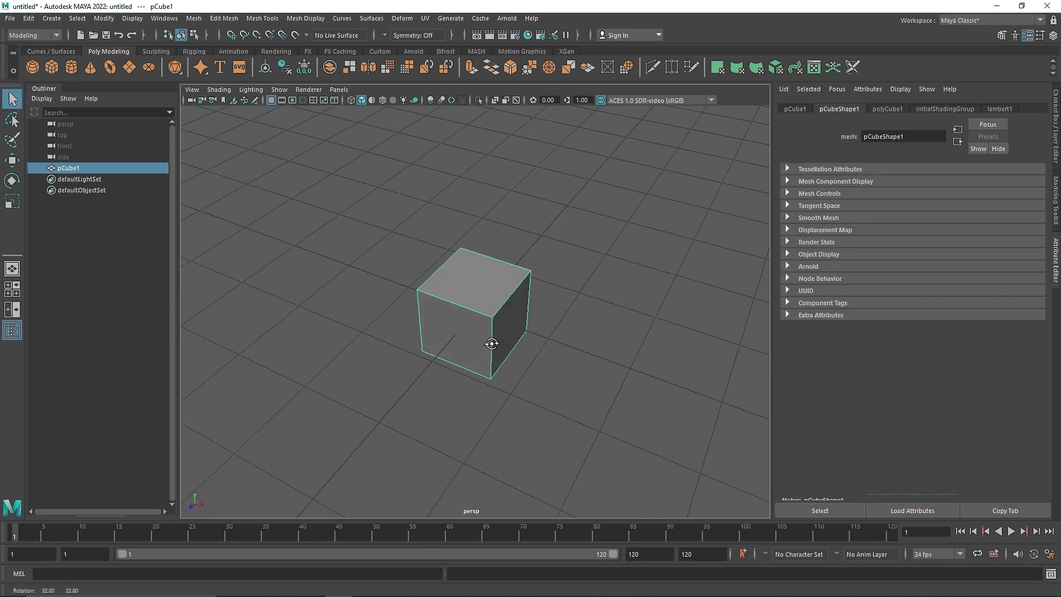
{"action": "key", "text": "ctrl+a"}
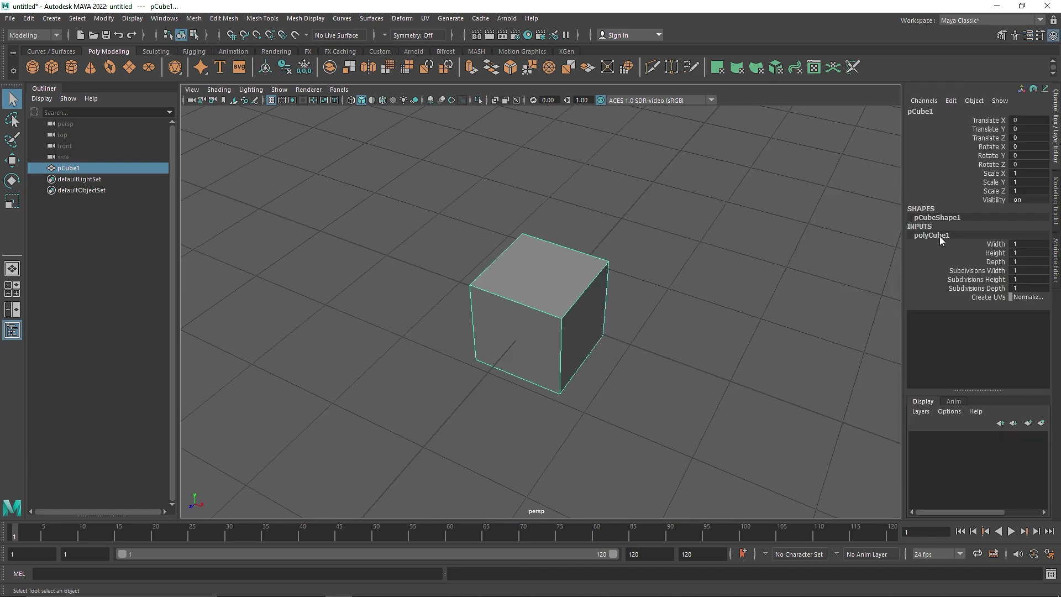
Try widths of 3 and 2 for the polygon cube, comparing its proportions
{"action": "left_click", "coordinate": [1024, 244]}
{"action": "type", "text": "3"}
{"action": "key", "text": "Return"}
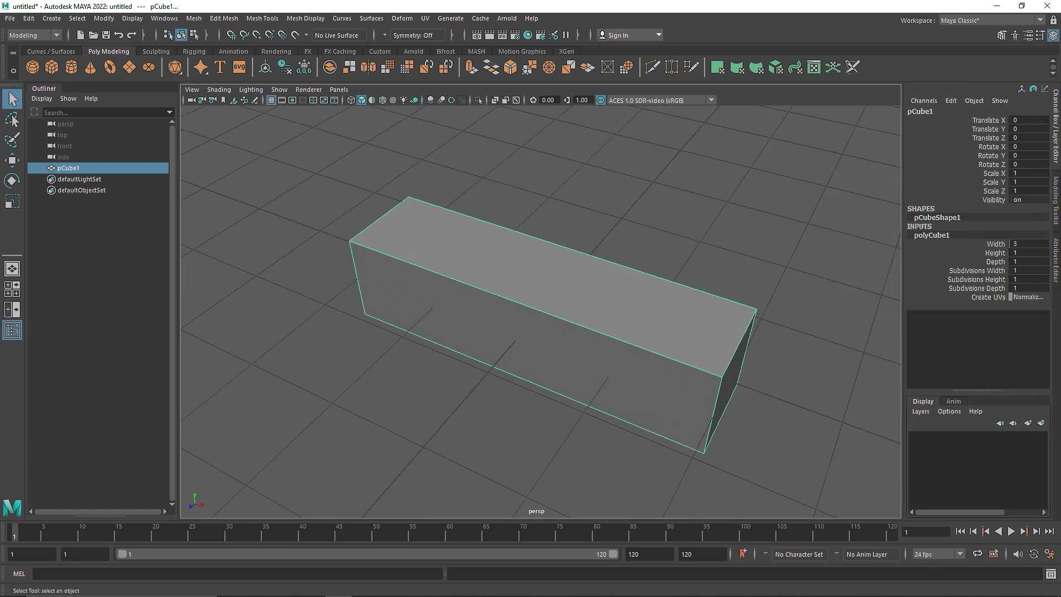
{"action": "left_click", "coordinate": [1025, 244]}
{"action": "type", "text": "2"}
{"action": "left_click", "coordinate": [642, 263]}
{"action": "left_click", "coordinate": [613, 288]}
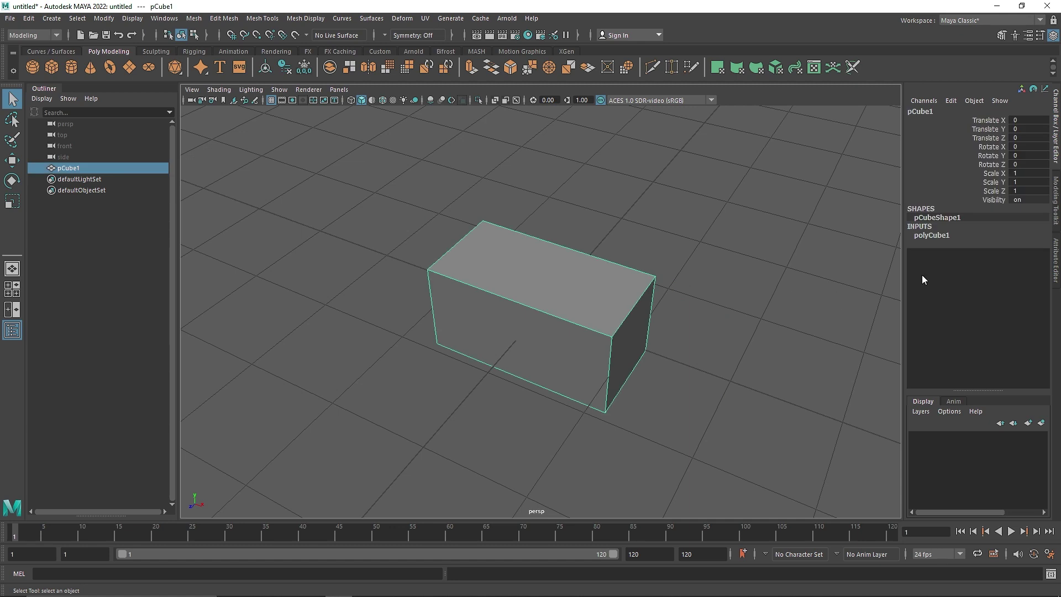
{"action": "left_click", "coordinate": [939, 236]}
{"action": "left_click", "coordinate": [1025, 244]}
{"action": "type", "text": "3"}
{"action": "left_click", "coordinate": [663, 255]}
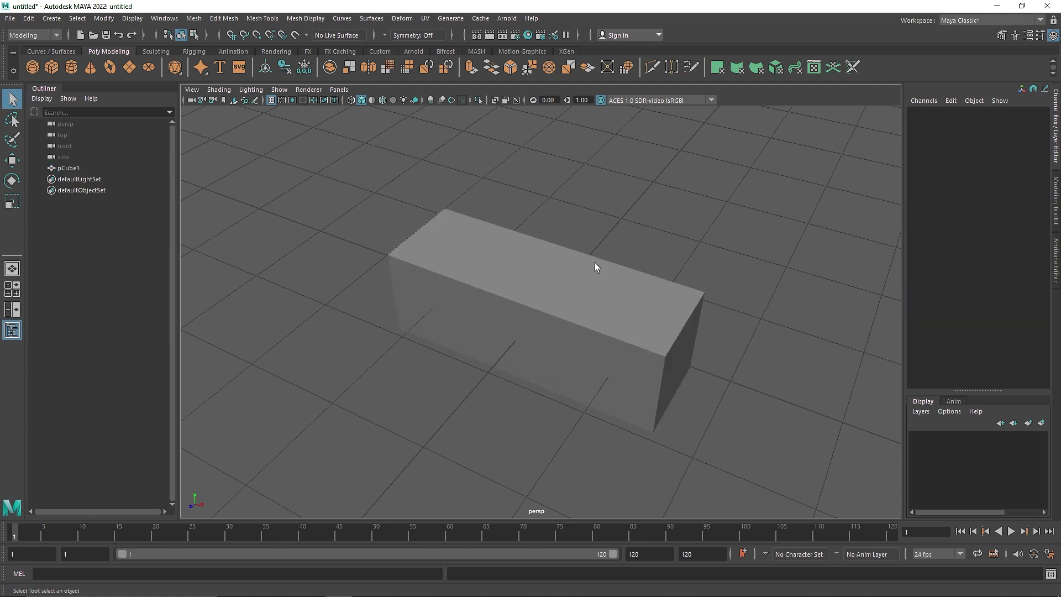
{"action": "left_click_drag", "start_coordinate": [594, 263], "coordinate": [561, 266], "text": "alt"}
Set the polygon cube's width to 2.5
{"action": "left_click", "coordinate": [561, 271]}
{"action": "left_click", "coordinate": [933, 236]}
{"action": "left_click", "coordinate": [1025, 244]}
{"action": "type", "text": "2.5"}
{"action": "key", "text": "Return"}
Set the cube's width, height and depth subdivisions to 2
{"action": "left_click", "coordinate": [678, 365]}
{"action": "left_click_drag", "start_coordinate": [678, 366], "coordinate": [621, 363], "text": "alt"}
{"action": "left_click", "coordinate": [606, 317]}
{"action": "left_click_drag", "start_coordinate": [648, 330], "coordinate": [661, 351], "text": "alt"}
{"action": "left_click", "coordinate": [931, 236]}
{"action": "left_click_drag", "start_coordinate": [1031, 270], "coordinate": [1034, 286]}
{"action": "key", "text": "Return"}
{"action": "left_click_drag", "start_coordinate": [659, 386], "coordinate": [598, 192], "text": "alt"}
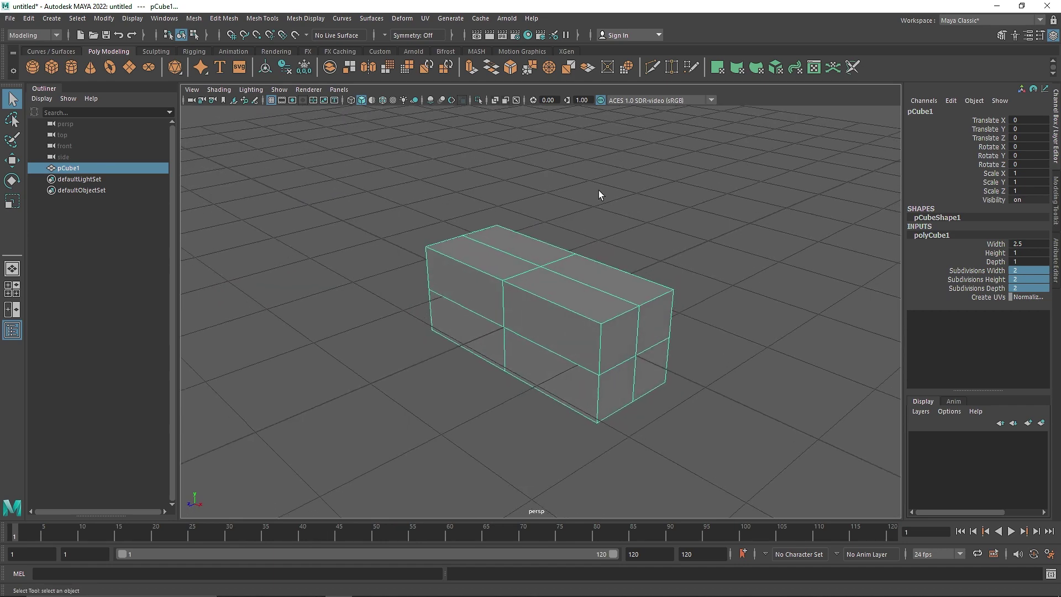
Bevel the box's edges with a fraction of 0.3 and 5 segments, showing the wireframe on the shaded surface
{"action": "left_click", "coordinate": [510, 68]}
{"action": "left_click_drag", "start_coordinate": [570, 347], "coordinate": [621, 343], "text": "alt"}
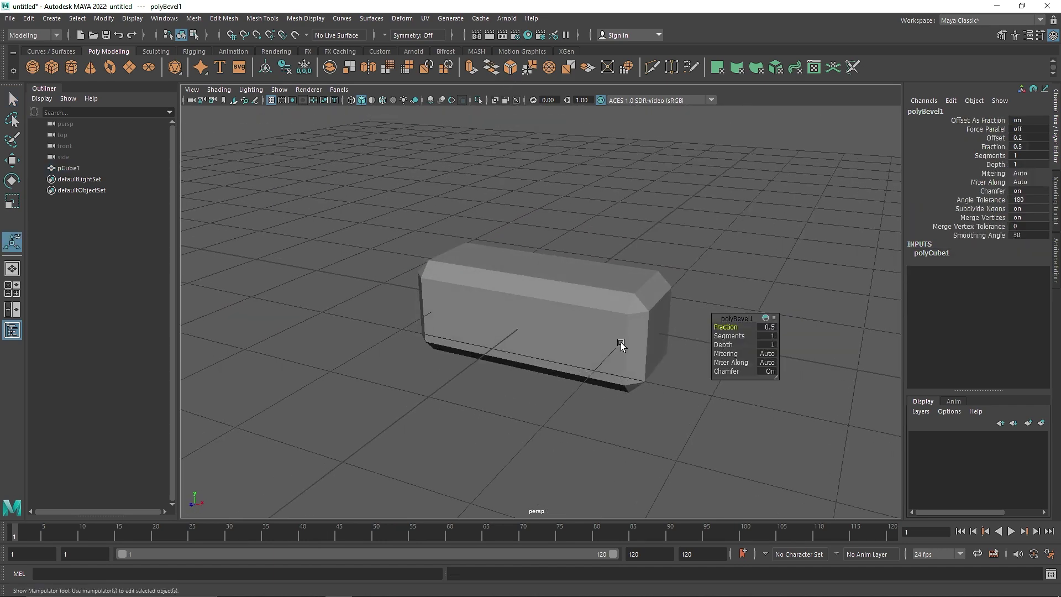
{"action": "scroll", "coordinate": [666, 340], "scroll_direction": "up", "scroll_amount": 3}
{"action": "middle_click_drag", "start_coordinate": [668, 340], "coordinate": [594, 346], "text": "alt"}
{"action": "scroll", "coordinate": [615, 356], "scroll_direction": "up", "scroll_amount": 2}
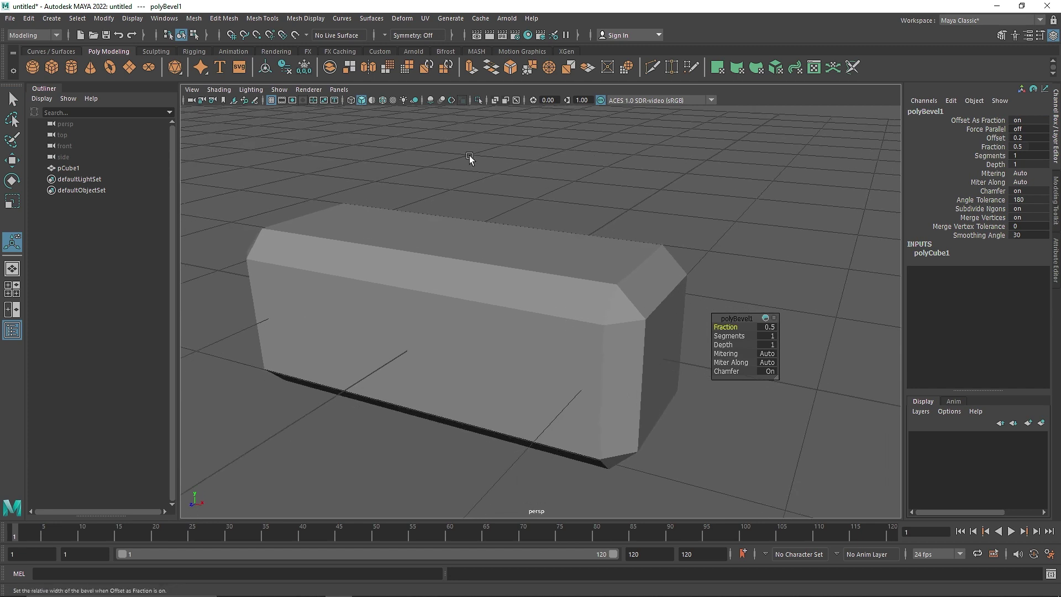
{"action": "left_click", "coordinate": [383, 100]}
{"action": "left_click_drag", "start_coordinate": [737, 327], "coordinate": [731, 327]}
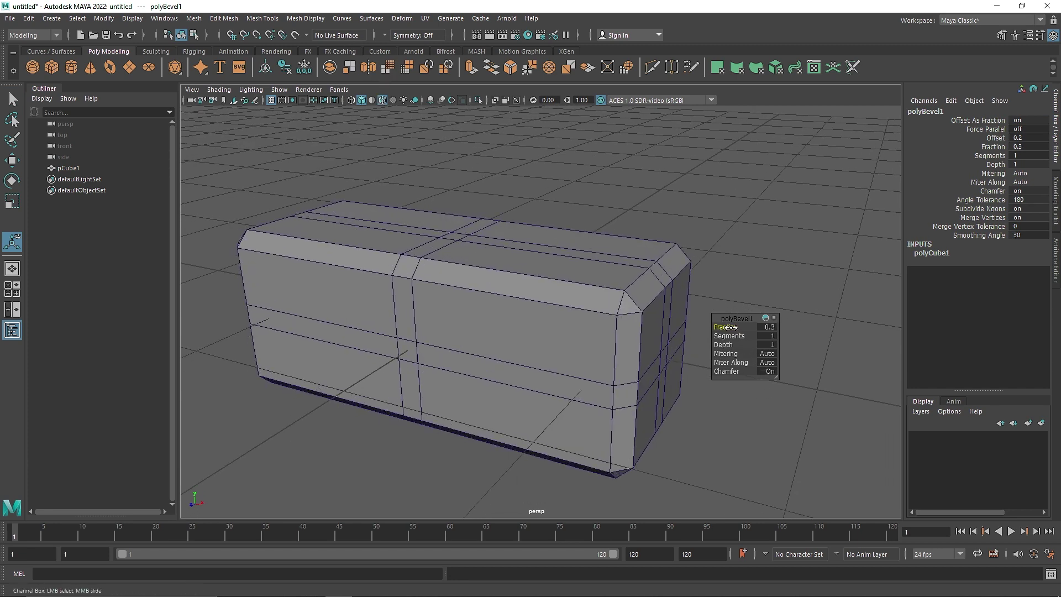
{"action": "left_click_drag", "start_coordinate": [720, 336], "coordinate": [739, 336]}
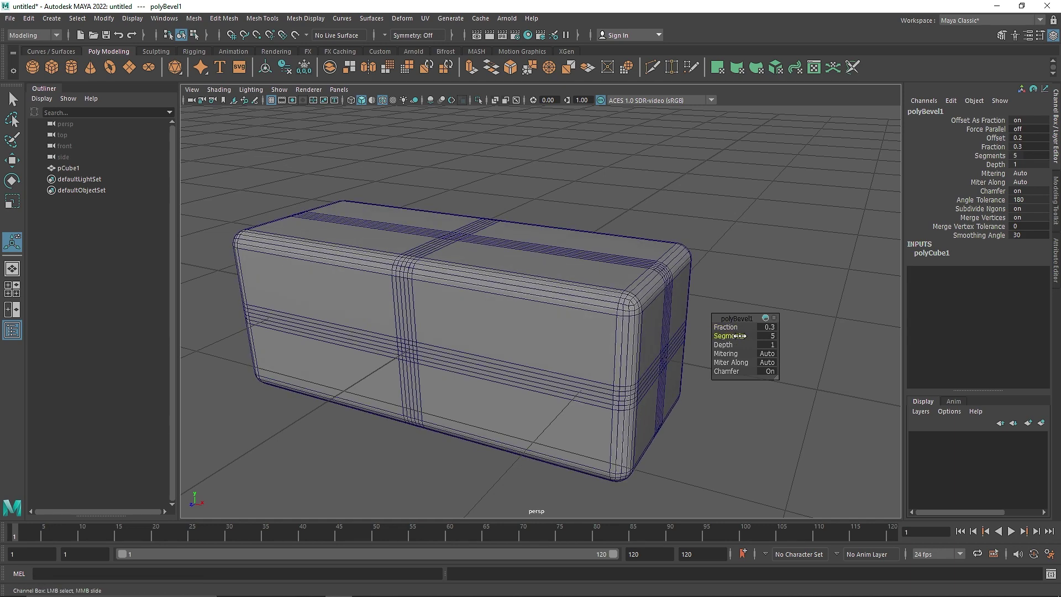
Inspect the bevelled box with and without smooth preview, turn off its wireframe overlay and leave it unsmoothed
{"action": "mouse_move", "coordinate": [466, 337]}
{"action": "left_mouse_down", "text": "alt"}
{"action": "mouse_move", "coordinate": [512, 326]}
{"action": "mouse_move", "coordinate": [525, 338]}
{"action": "mouse_move", "coordinate": [584, 314]}
{"action": "left_mouse_up", "text": "alt"}
{"action": "key", "text": "1"}
{"action": "key", "text": "q"}
{"action": "left_click", "coordinate": [609, 177]}
{"action": "left_click", "coordinate": [539, 252]}
{"action": "key", "text": "3"}
{"action": "left_click", "coordinate": [698, 299]}
{"action": "left_click", "coordinate": [381, 100]}
{"action": "mouse_move", "coordinate": [462, 236]}
{"action": "left_mouse_down", "text": "alt"}
{"action": "mouse_move", "coordinate": [391, 254]}
{"action": "mouse_move", "coordinate": [300, 237]}
{"action": "mouse_move", "coordinate": [529, 253]}
{"action": "left_mouse_up", "text": "alt"}
{"action": "left_click", "coordinate": [535, 257]}
{"action": "key", "text": "1"}
{"action": "left_click", "coordinate": [757, 304]}
{"action": "right_click_drag", "start_coordinate": [757, 304], "coordinate": [530, 306], "text": "alt"}
{"action": "mouse_move", "coordinate": [531, 307]}
{"action": "left_mouse_down", "text": "alt"}
{"action": "mouse_move", "coordinate": [431, 293]}
{"action": "mouse_move", "coordinate": [526, 306]}
{"action": "left_mouse_up", "text": "alt"}
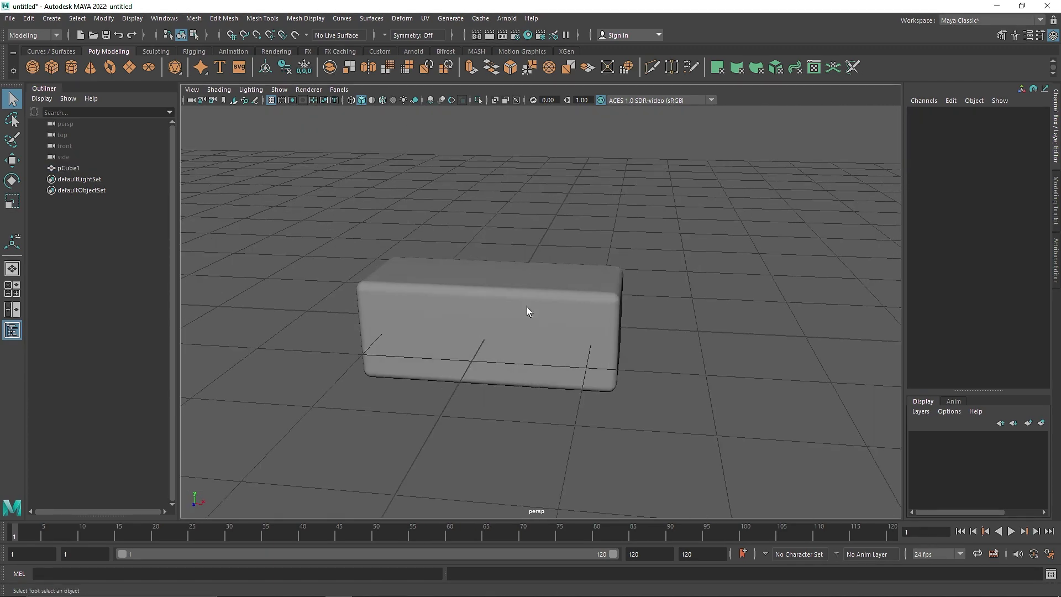
Rename the bevelled box to Block
{"action": "left_click", "coordinate": [503, 300]}
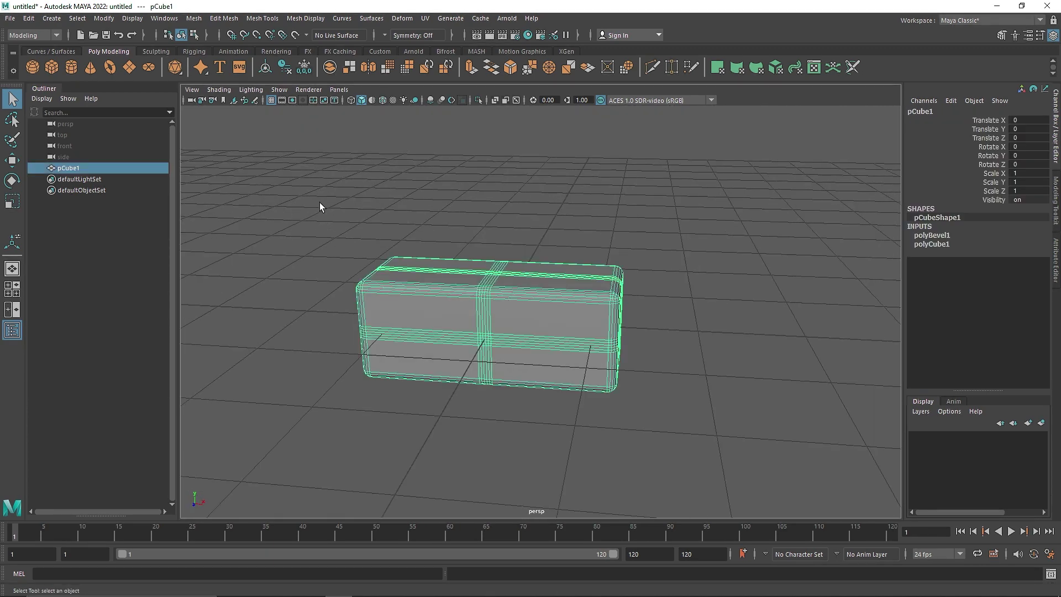
{"action": "double_click", "coordinate": [68, 168]}
{"action": "type", "text": "Block"}
{"action": "key", "text": "Return"}
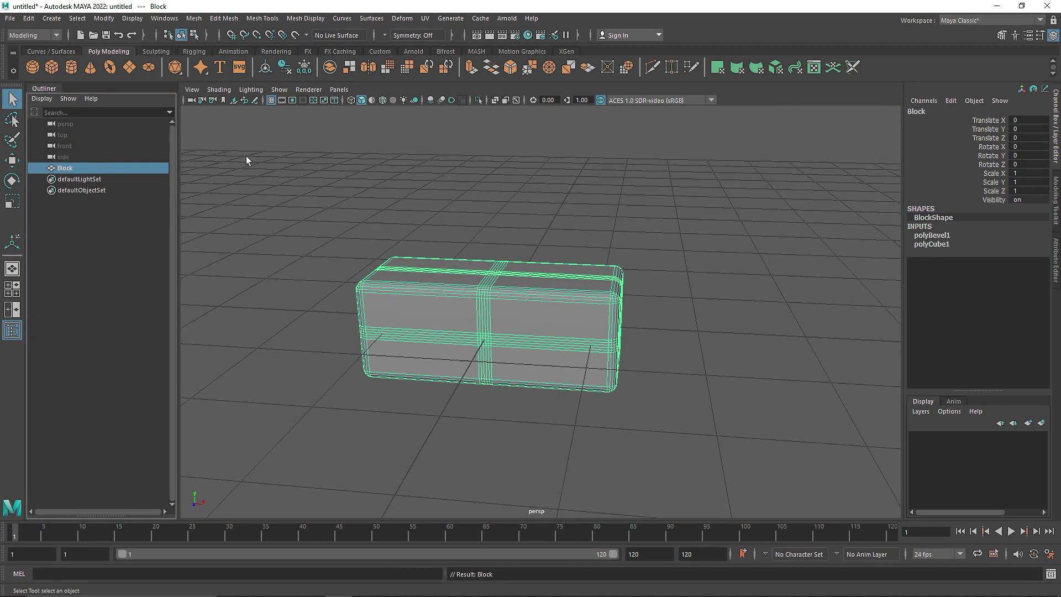
Create a MASH network from the Block object
{"action": "left_click", "coordinate": [477, 51]}
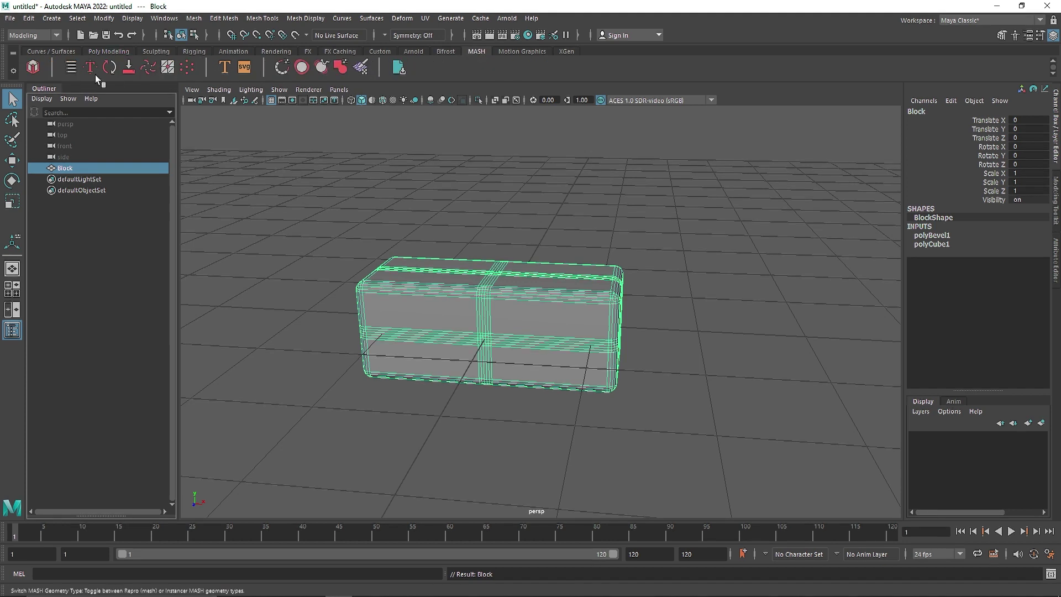
{"action": "left_click", "coordinate": [32, 68]}
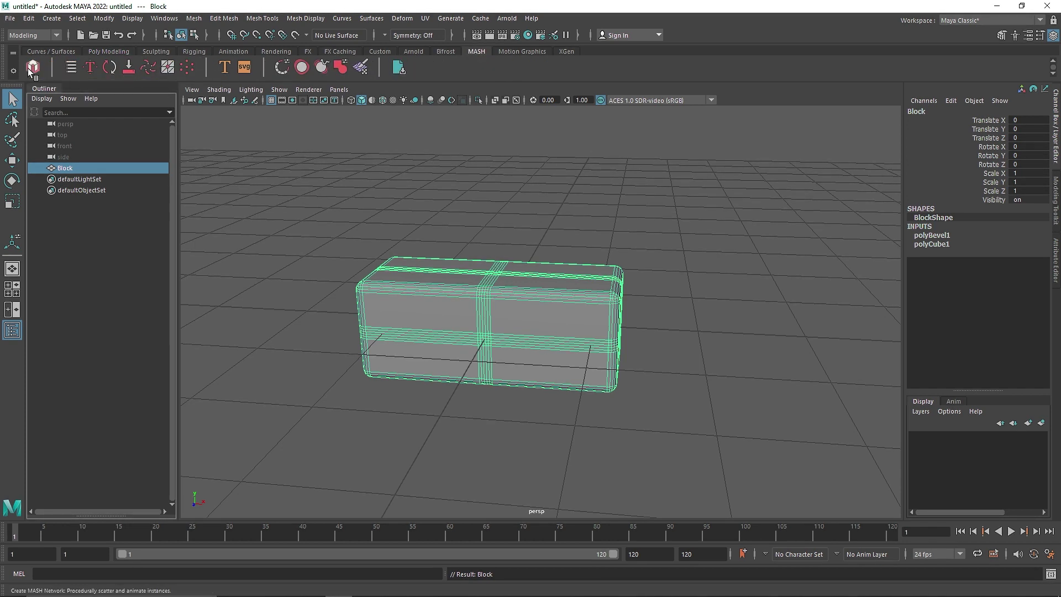
{"action": "middle_click_drag", "start_coordinate": [436, 254], "coordinate": [508, 352], "text": "alt"}
{"action": "mouse_move", "coordinate": [508, 352]}
{"action": "left_mouse_down", "text": "alt"}
{"action": "mouse_move", "coordinate": [513, 335]}
{"action": "mouse_move", "coordinate": [601, 374]}
{"action": "mouse_move", "coordinate": [462, 337]}
{"action": "mouse_move", "coordinate": [552, 337]}
{"action": "mouse_move", "coordinate": [495, 350]}
{"action": "left_mouse_up", "text": "alt"}
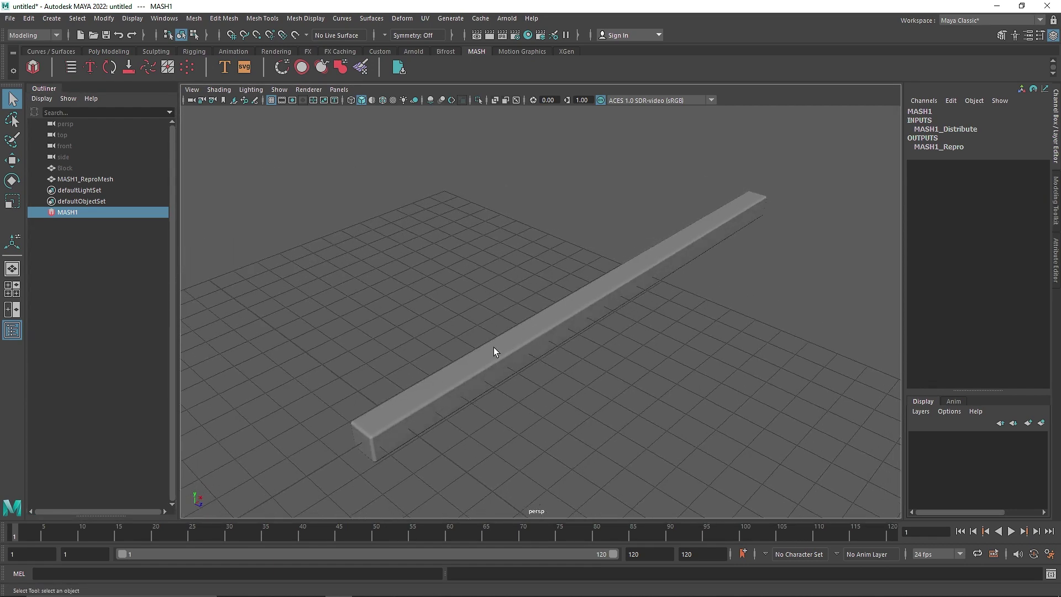
Examine the attributes of the MASH1_Repro, MASH1 and MASH1_Distribute nodes for the row of blocks
{"action": "left_click", "coordinate": [495, 350]}
{"action": "left_click", "coordinate": [1053, 253]}
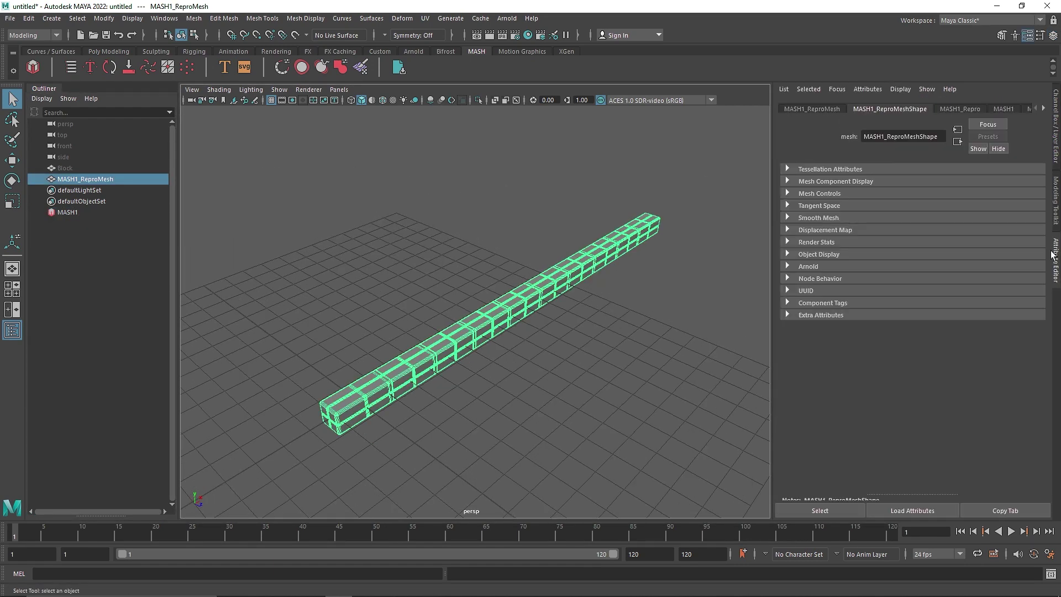
{"action": "left_click", "coordinate": [961, 106]}
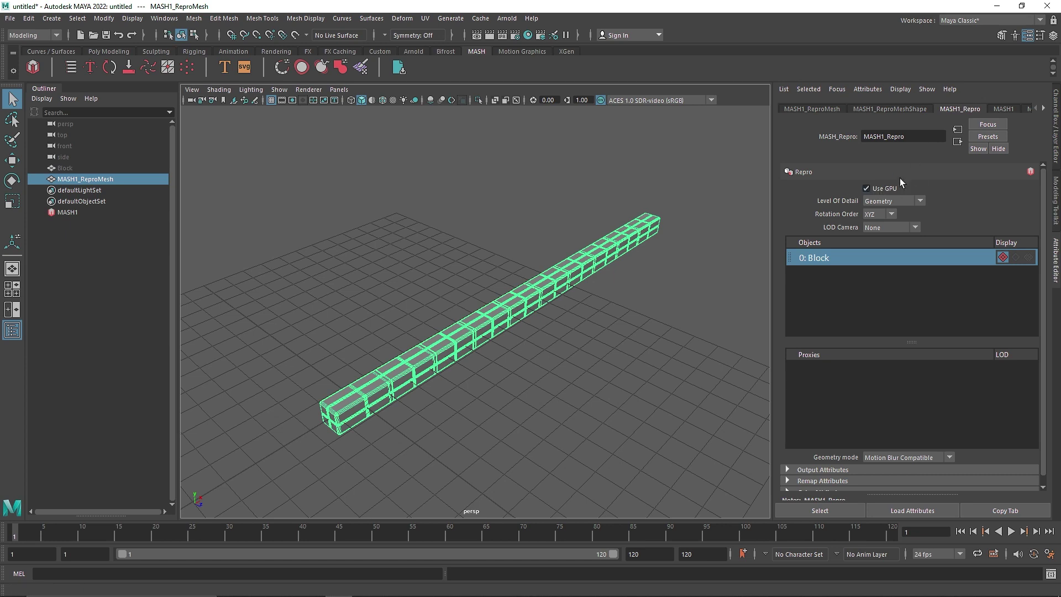
{"action": "left_click", "coordinate": [1003, 109]}
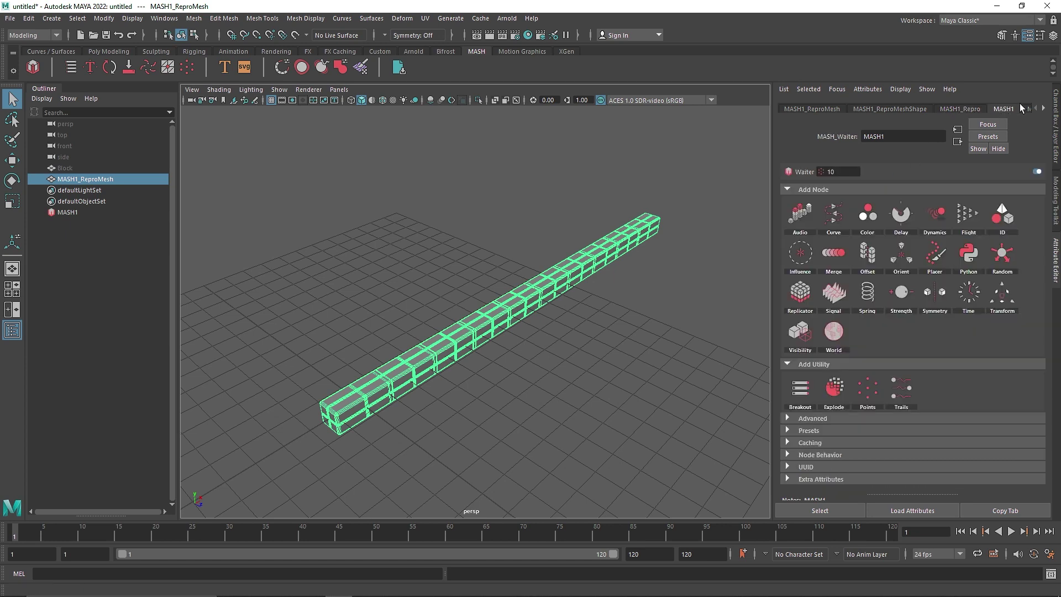
{"action": "left_click", "coordinate": [1010, 109]}
{"action": "left_click", "coordinate": [969, 109]}
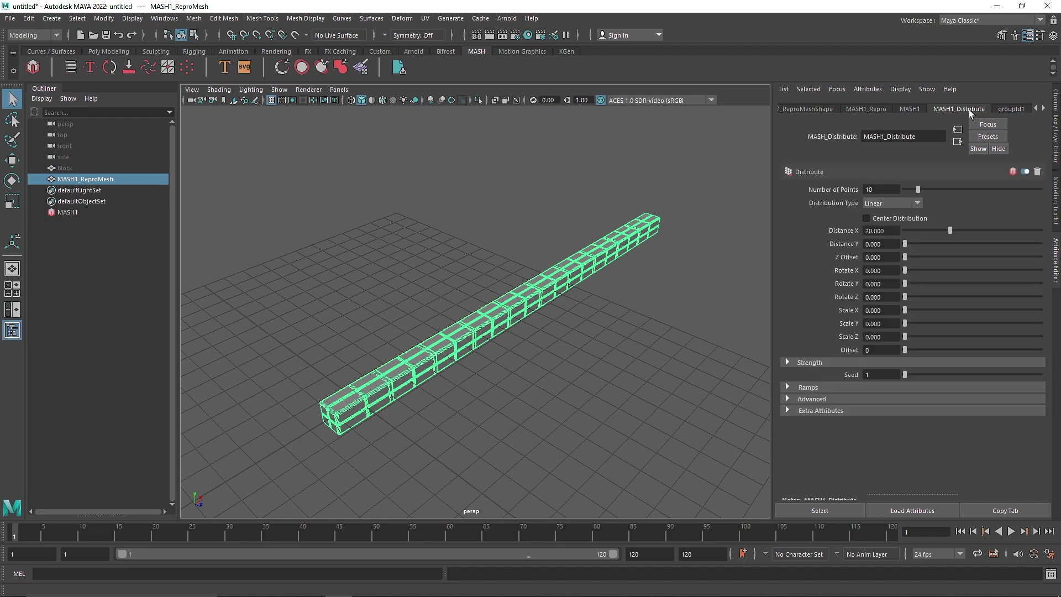
Space the blocks apart by setting Distance X of the MASH distribution to 34.180
{"action": "left_click_drag", "start_coordinate": [498, 227], "coordinate": [398, 251], "text": "alt"}
{"action": "scroll", "coordinate": [272, 278], "scroll_direction": "up", "scroll_amount": 4}
{"action": "middle_click_drag", "start_coordinate": [272, 277], "coordinate": [641, 339], "text": "alt"}
{"action": "left_click_drag", "start_coordinate": [602, 332], "coordinate": [784, 289], "text": "alt"}
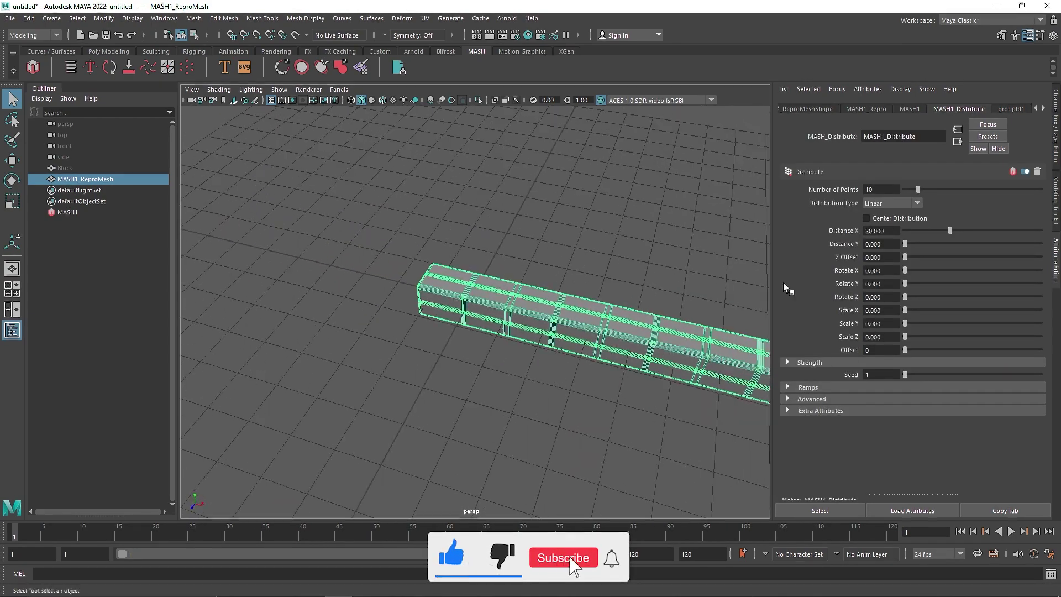
{"action": "left_click_drag", "start_coordinate": [950, 231], "coordinate": [981, 230]}
{"action": "scroll", "coordinate": [550, 286], "scroll_direction": "down", "scroll_amount": 2}
{"action": "scroll", "coordinate": [543, 288], "scroll_direction": "down", "scroll_amount": 5}
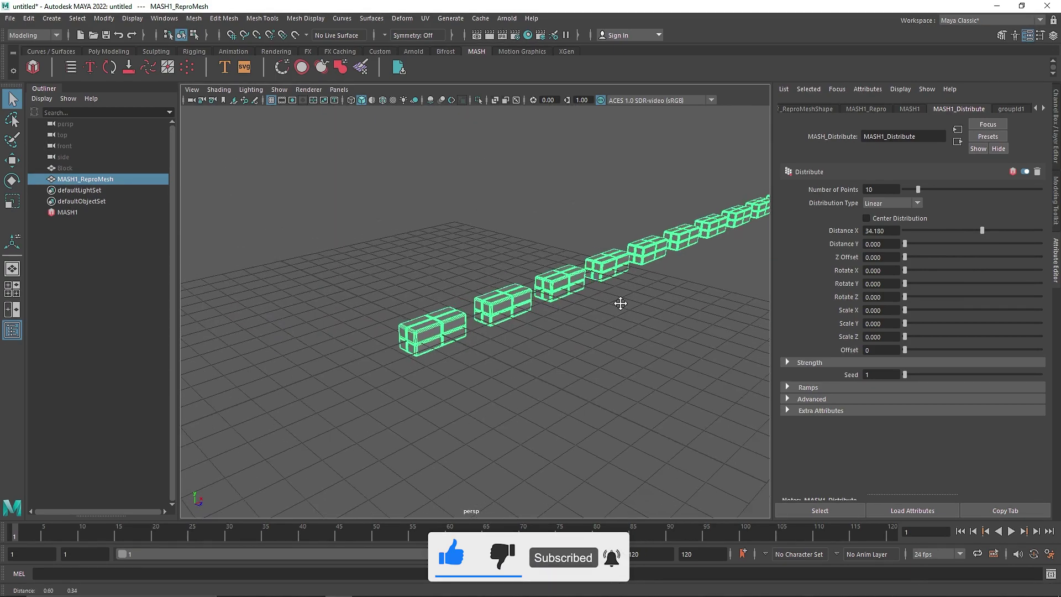
{"action": "left_click", "coordinate": [691, 292]}
{"action": "left_click_drag", "start_coordinate": [690, 292], "coordinate": [402, 334], "text": "alt"}
{"action": "left_click", "coordinate": [442, 335]}
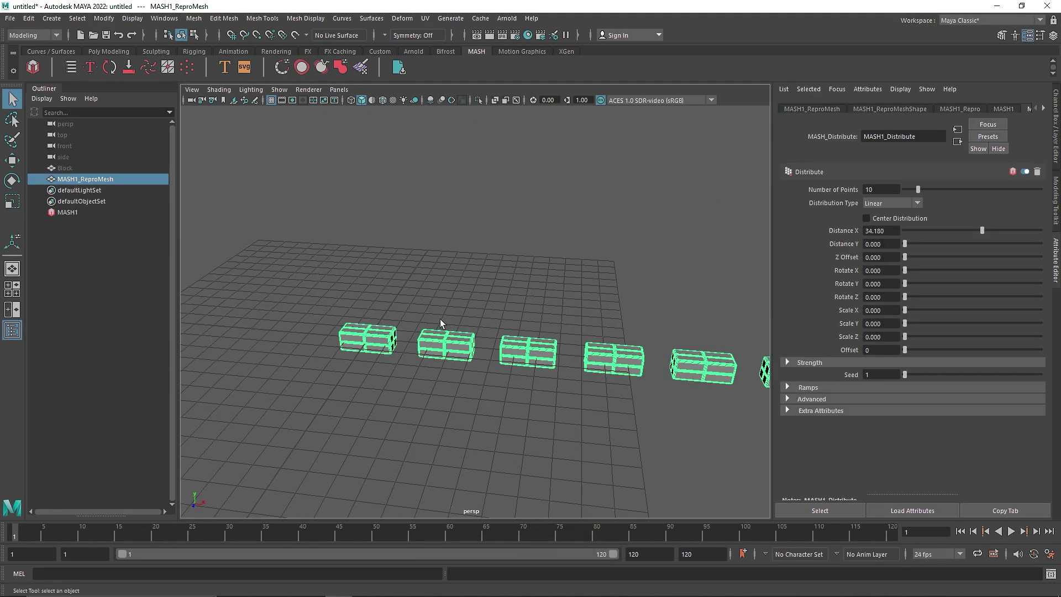
Change the distribution type of the MASH network to Grid
{"action": "left_click", "coordinate": [874, 203]}
{"action": "left_click", "coordinate": [870, 271]}
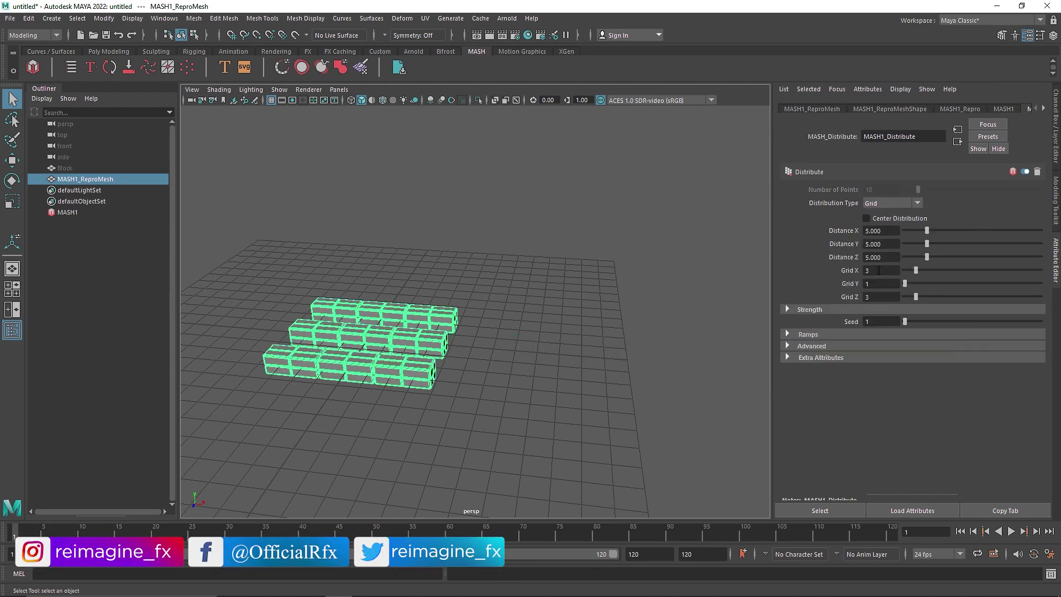
{"action": "left_click_drag", "start_coordinate": [507, 326], "coordinate": [479, 348], "text": "alt"}
{"action": "scroll", "coordinate": [421, 300], "scroll_direction": "up", "scroll_amount": 3}
{"action": "middle_click_drag", "start_coordinate": [422, 301], "coordinate": [467, 317], "text": "alt"}
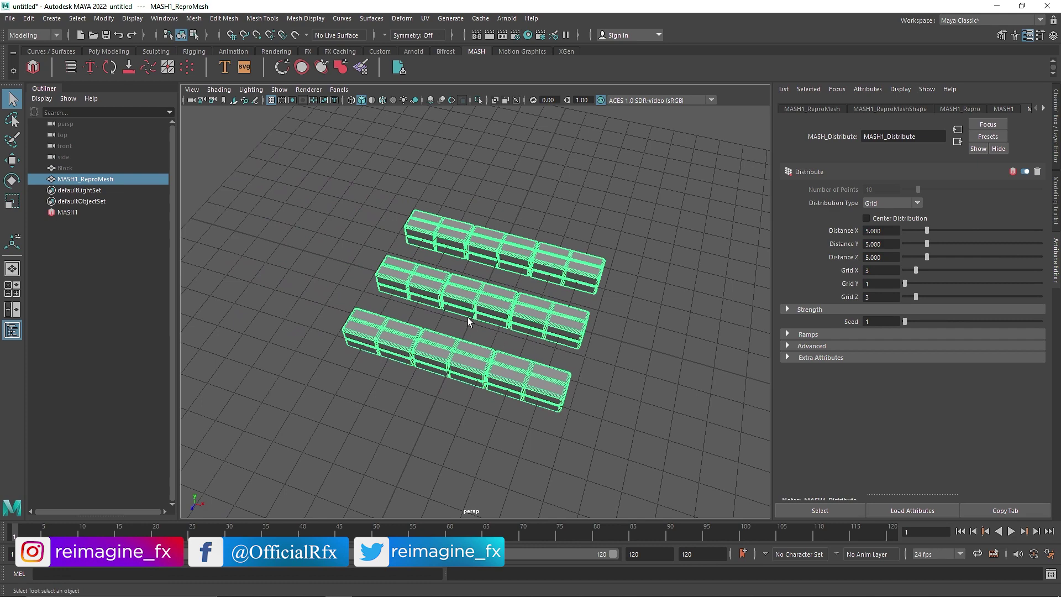
{"action": "scroll", "coordinate": [468, 317], "scroll_direction": "up", "scroll_amount": 1}
Hide the viewport's ground grid and deselect the MASH mesh to show the blocks plainly
{"action": "left_click", "coordinate": [271, 100]}
{"action": "left_click_drag", "start_coordinate": [538, 290], "coordinate": [575, 261], "text": "alt"}
{"action": "scroll", "coordinate": [469, 357], "scroll_direction": "up", "scroll_amount": 2}
{"action": "middle_click_drag", "start_coordinate": [492, 334], "coordinate": [518, 305], "text": "alt"}
{"action": "left_click", "coordinate": [672, 294]}
{"action": "left_click_drag", "start_coordinate": [672, 294], "coordinate": [639, 317], "text": "alt"}
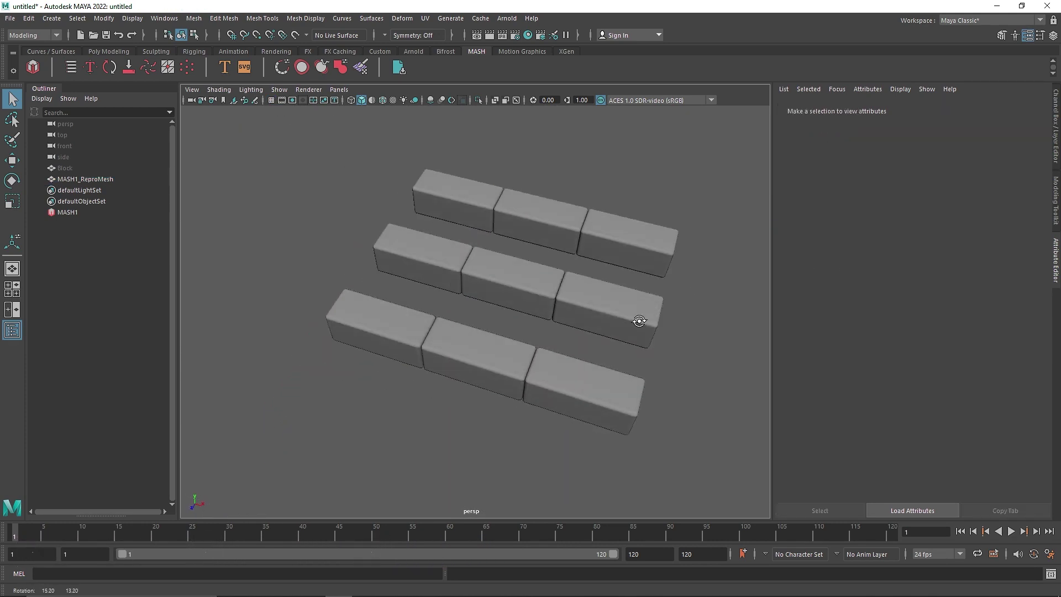
Select the MASH1 network and set Grid Y of its distribution to 3
{"action": "left_click", "coordinate": [75, 211]}
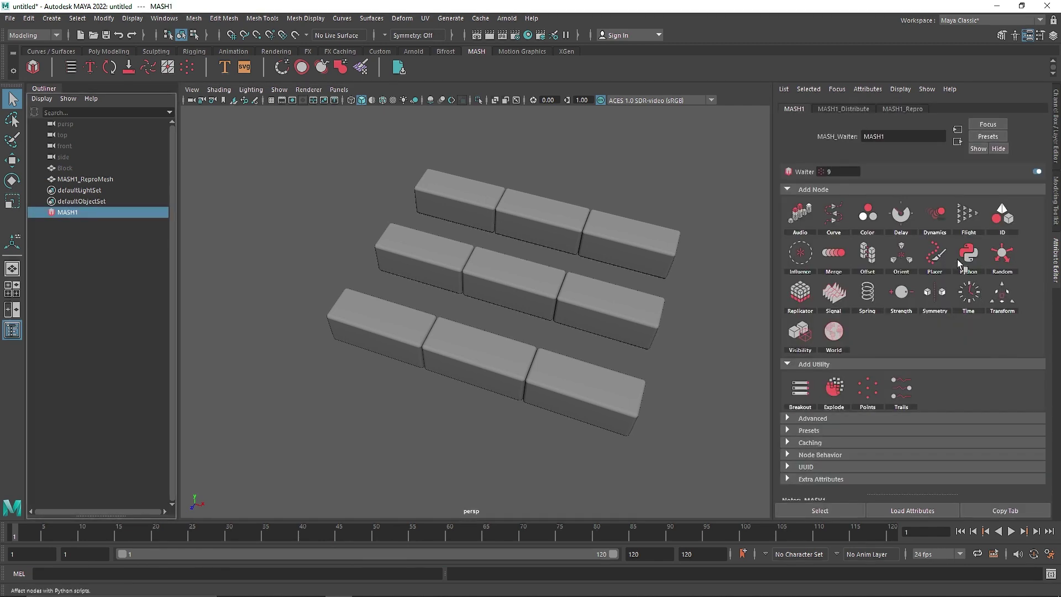
{"action": "left_click", "coordinate": [845, 108]}
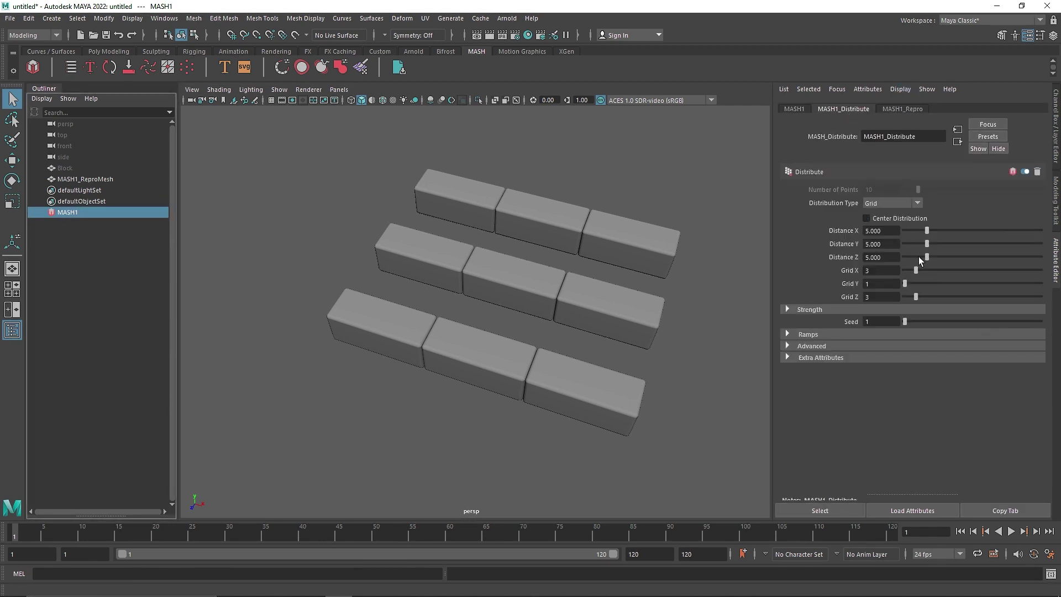
{"action": "left_click", "coordinate": [884, 271]}
{"action": "left_click", "coordinate": [882, 299]}
{"action": "left_click_drag", "start_coordinate": [907, 285], "coordinate": [918, 284]}
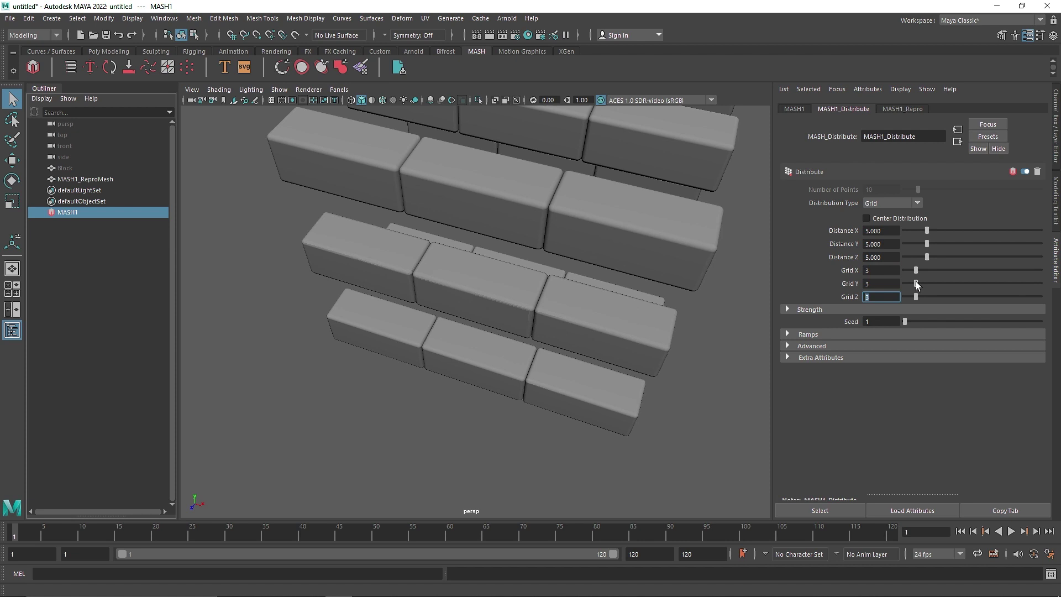
{"action": "right_click_drag", "start_coordinate": [665, 276], "coordinate": [594, 266], "text": "alt"}
{"action": "left_click_drag", "start_coordinate": [594, 265], "coordinate": [619, 232], "text": "alt"}
{"action": "middle_click_drag", "start_coordinate": [619, 232], "coordinate": [598, 299], "text": "alt"}
Set Grid X, Grid Y and Grid Z of the MASH distribution to 5 each
{"action": "left_click", "coordinate": [923, 297]}
{"action": "left_click_drag", "start_coordinate": [916, 270], "coordinate": [926, 270]}
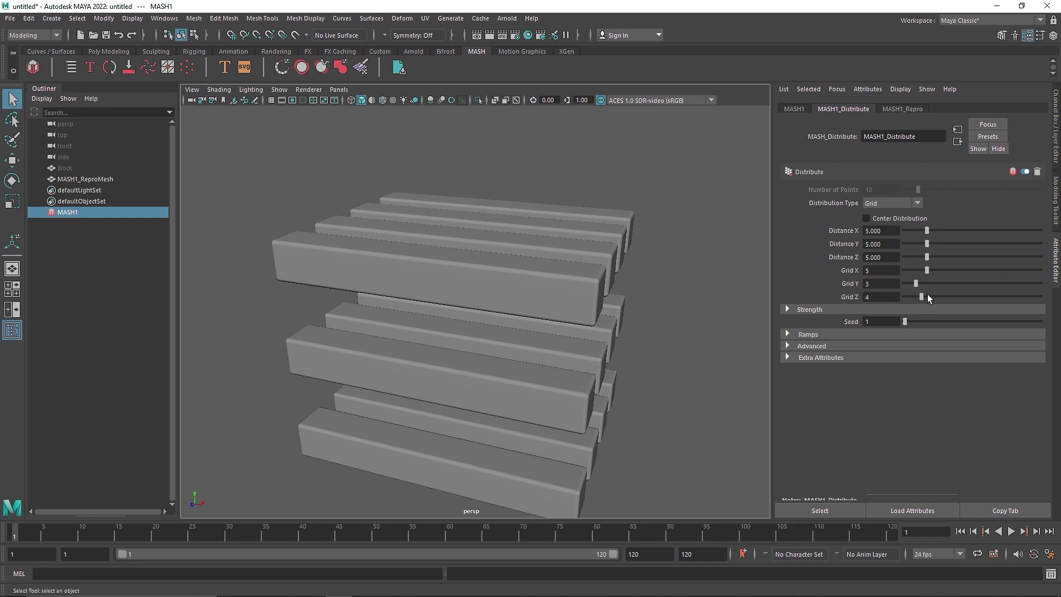
{"action": "left_click", "coordinate": [927, 295]}
{"action": "left_click_drag", "start_coordinate": [647, 295], "coordinate": [599, 351], "text": "alt"}
{"action": "left_click", "coordinate": [926, 283]}
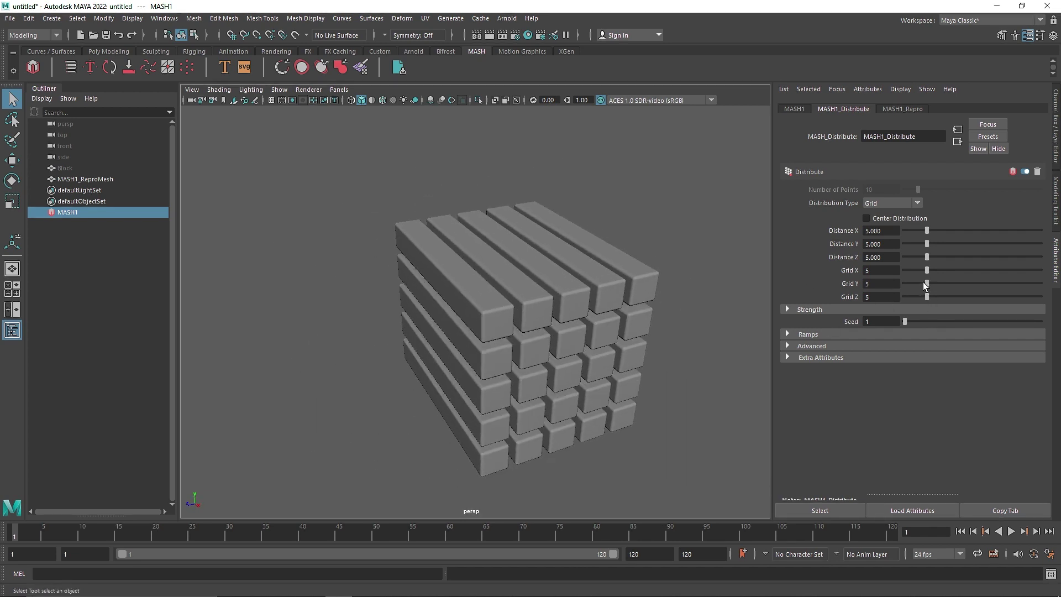
{"action": "left_click_drag", "start_coordinate": [635, 299], "coordinate": [485, 314], "text": "alt"}
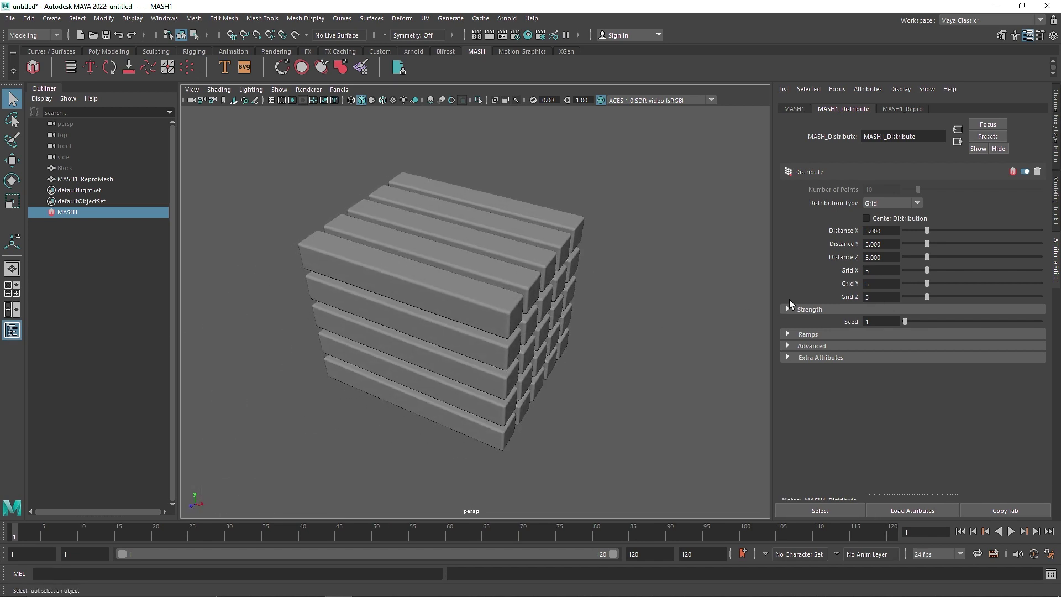
Set Grid Y of the MASH distribution to 4 and its Distance Z to 4.5
{"action": "left_click", "coordinate": [921, 282]}
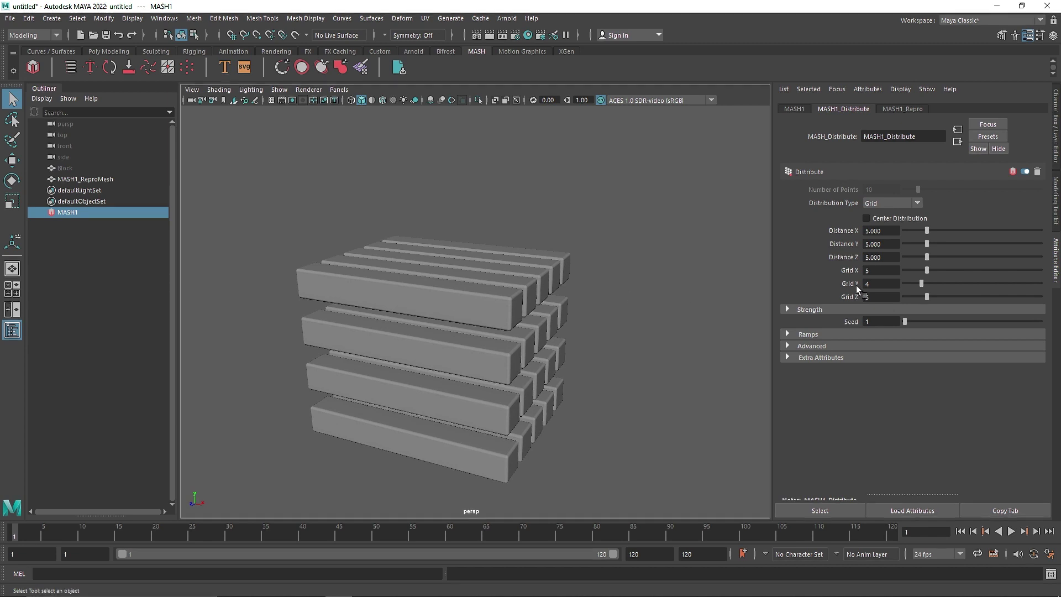
{"action": "mouse_move", "coordinate": [927, 258]}
{"action": "left_mouse_down"}
{"action": "mouse_move", "coordinate": [936, 258]}
{"action": "mouse_move", "coordinate": [924, 259]}
{"action": "left_mouse_up"}
{"action": "left_click_drag", "start_coordinate": [519, 316], "coordinate": [553, 341], "text": "alt"}
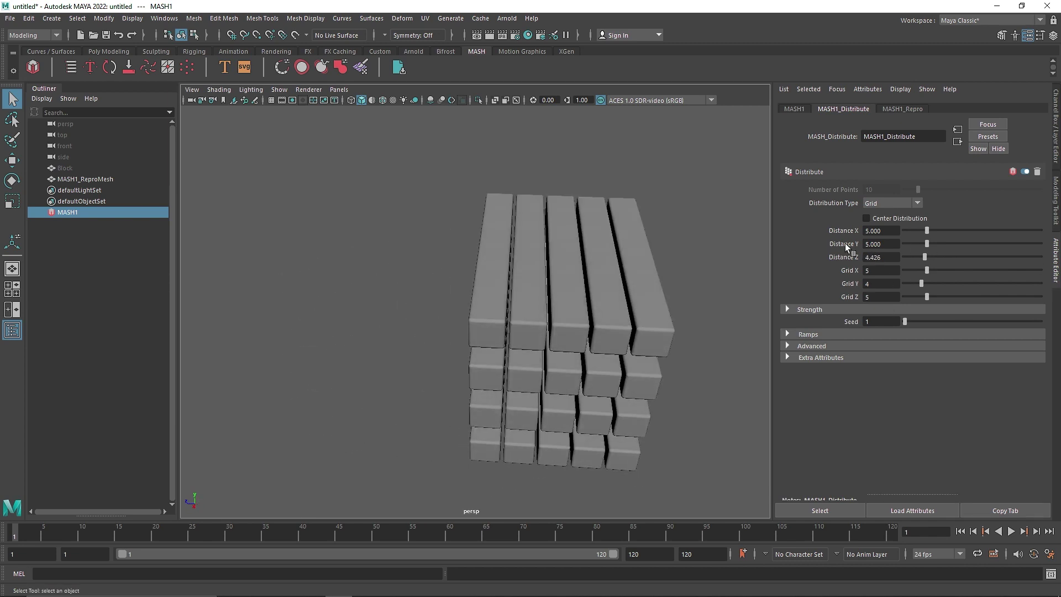
{"action": "left_click_drag", "start_coordinate": [890, 256], "coordinate": [778, 246]}
{"action": "type", "text": "4.5"}
{"action": "key", "text": "Return"}
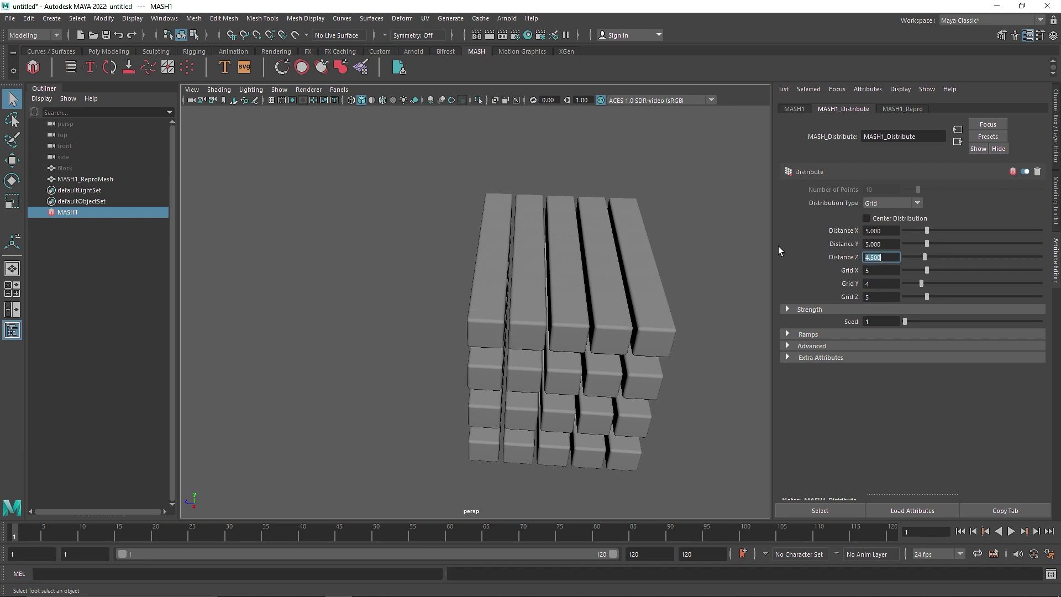
Set Distance X of the MASH distribution to 10.5
{"action": "left_click_drag", "start_coordinate": [928, 231], "coordinate": [952, 230]}
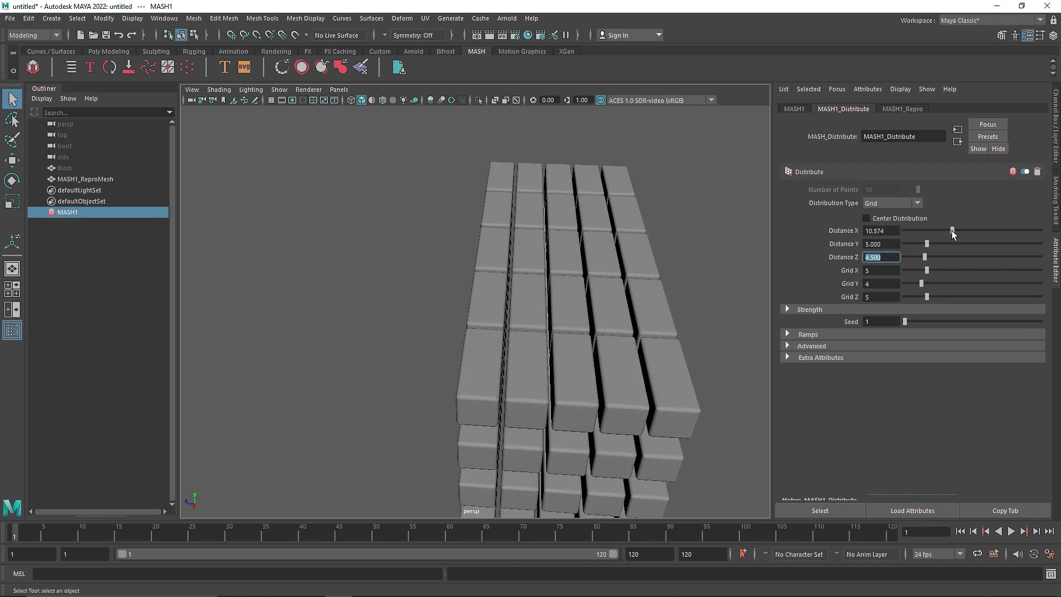
{"action": "type", "text": "10.5"}
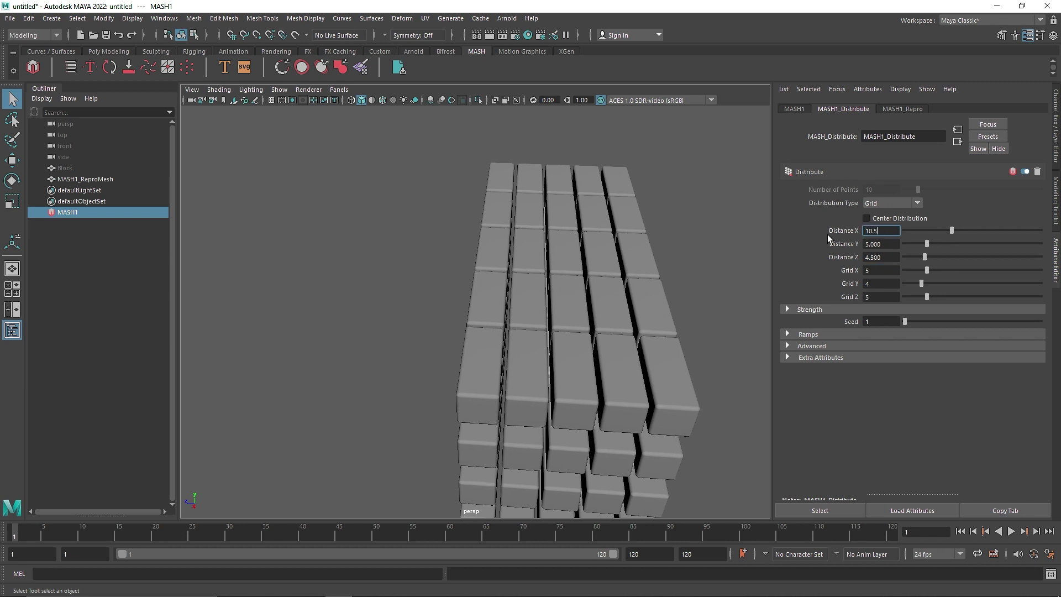
{"action": "key", "text": "Return"}
{"action": "left_click_drag", "start_coordinate": [397, 340], "coordinate": [652, 345], "text": "alt"}
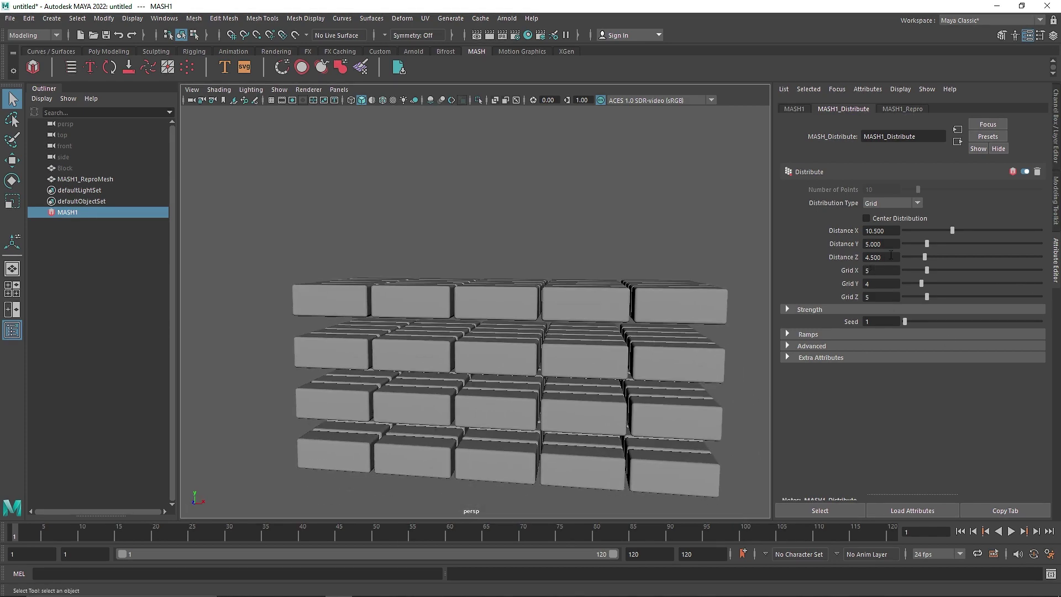
Set Grid Y to 5, Grid Z to 4 and Distance Z to 3.197 in the MASH distribution
{"action": "left_click_drag", "start_coordinate": [921, 283], "coordinate": [927, 284]}
{"action": "left_click_drag", "start_coordinate": [695, 283], "coordinate": [558, 301], "text": "alt"}
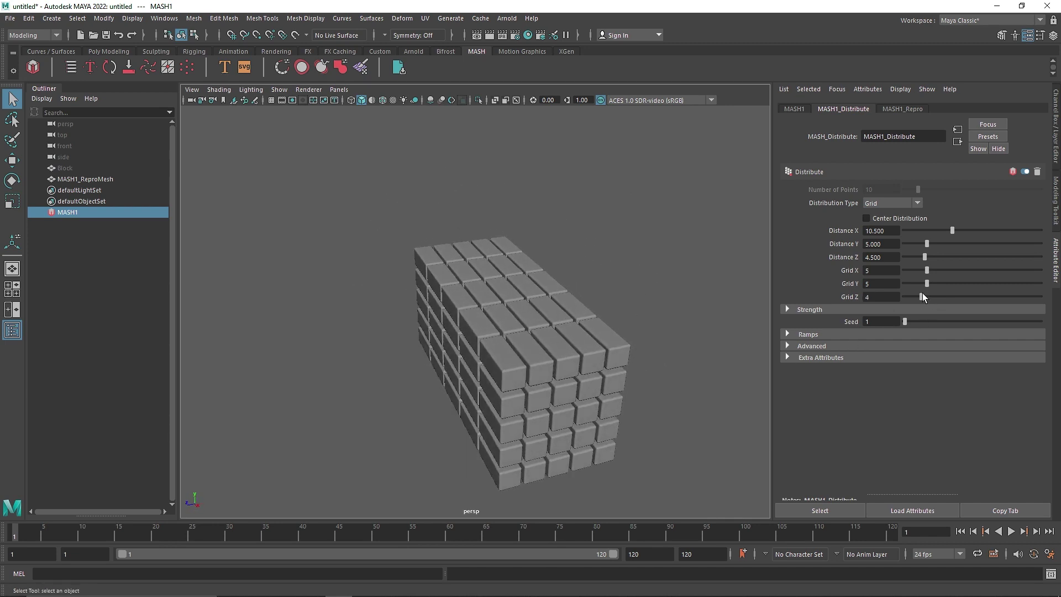
{"action": "left_click_drag", "start_coordinate": [648, 295], "coordinate": [614, 289], "text": "alt"}
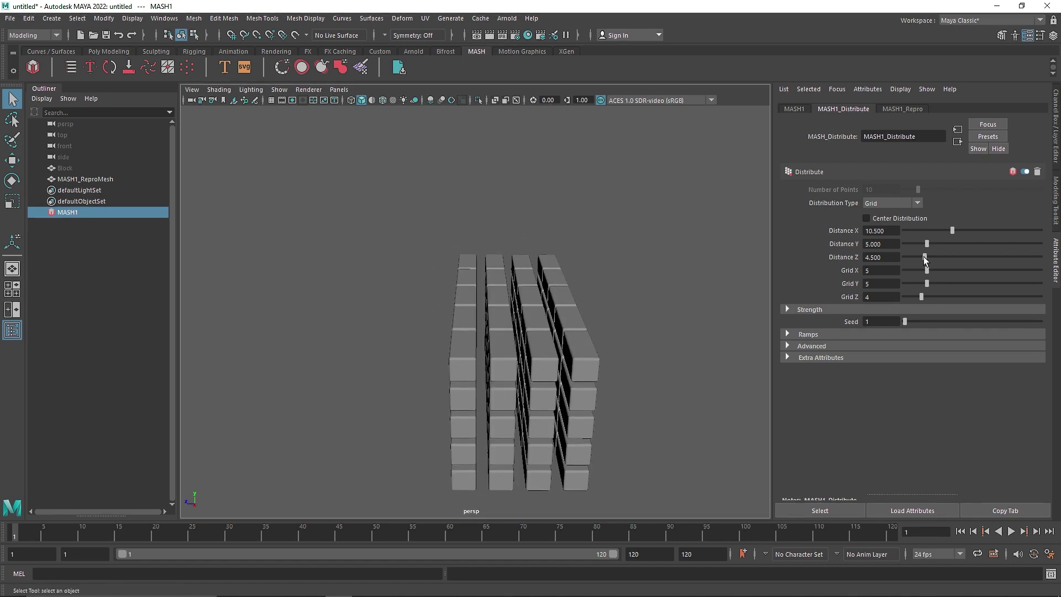
{"action": "left_click_drag", "start_coordinate": [924, 256], "coordinate": [918, 257]}
{"action": "left_click_drag", "start_coordinate": [610, 289], "coordinate": [581, 359], "text": "alt"}
{"action": "middle_click_drag", "start_coordinate": [522, 354], "coordinate": [522, 330], "text": "alt"}
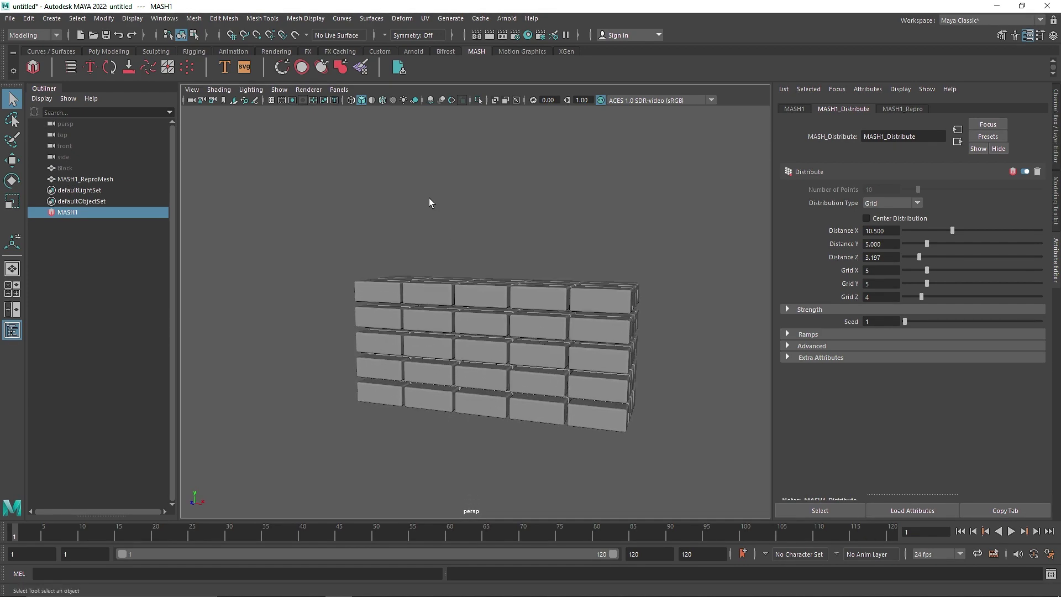
Show the ground grid beneath the stacked blocks again
{"action": "left_click", "coordinate": [271, 100]}
{"action": "scroll", "coordinate": [552, 342], "scroll_direction": "down", "scroll_amount": 4}
{"action": "mouse_move", "coordinate": [600, 378]}
{"action": "left_mouse_down", "text": "alt"}
{"action": "mouse_move", "coordinate": [519, 388]}
{"action": "mouse_move", "coordinate": [604, 376]}
{"action": "left_mouse_up", "text": "alt"}
{"action": "middle_click_drag", "start_coordinate": [517, 348], "coordinate": [499, 375], "text": "alt"}
{"action": "scroll", "coordinate": [498, 376], "scroll_direction": "up", "scroll_amount": 3}
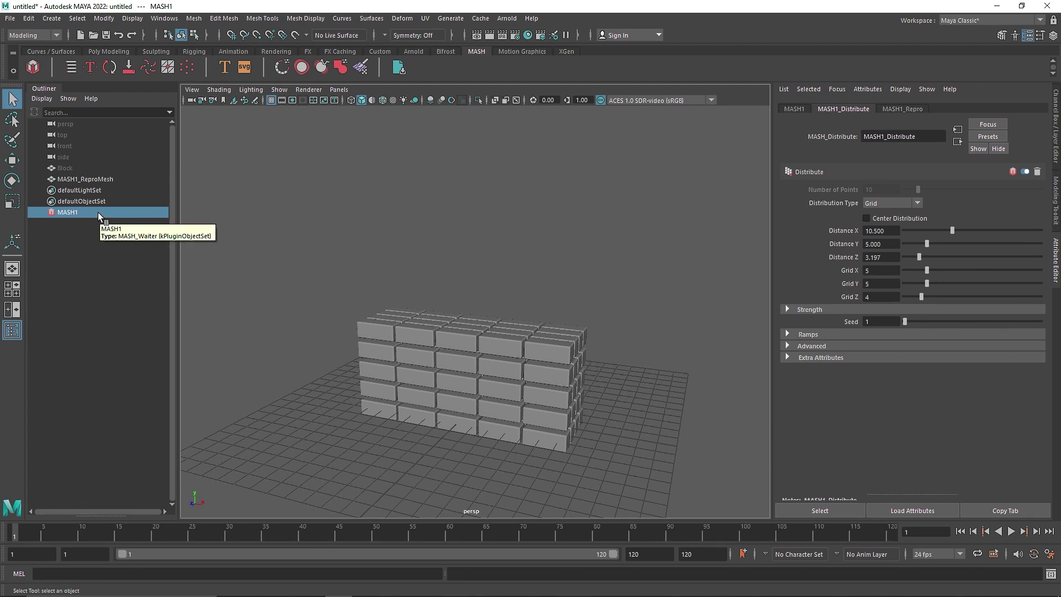
Examine the MASH1 network in the MASH Editor, including its addable nodes and the MASH1_Distribute node, and close the editor
{"action": "left_click", "coordinate": [794, 109]}
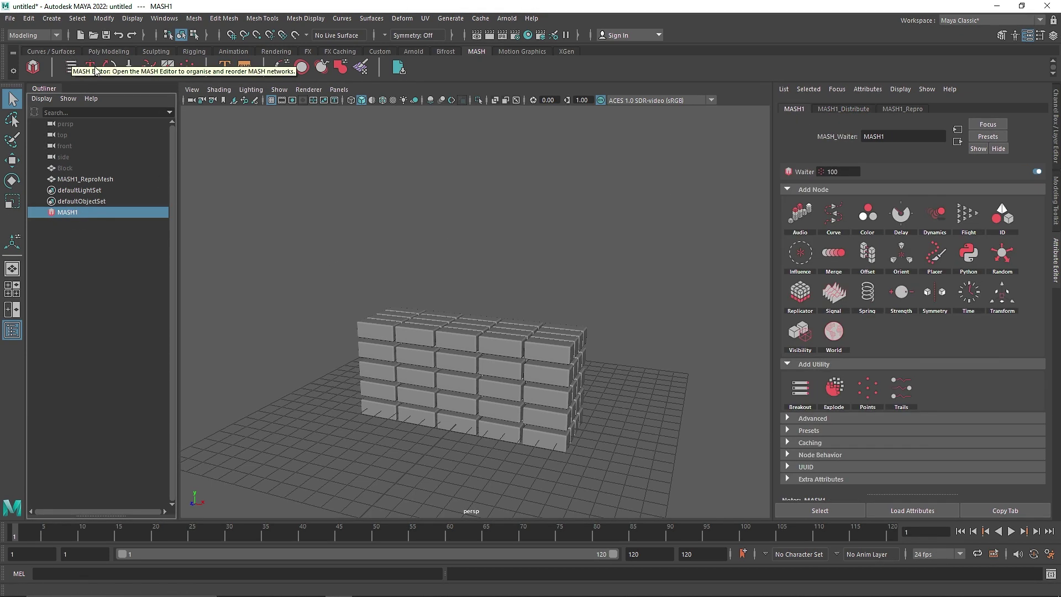
{"action": "left_click", "coordinate": [172, 20]}
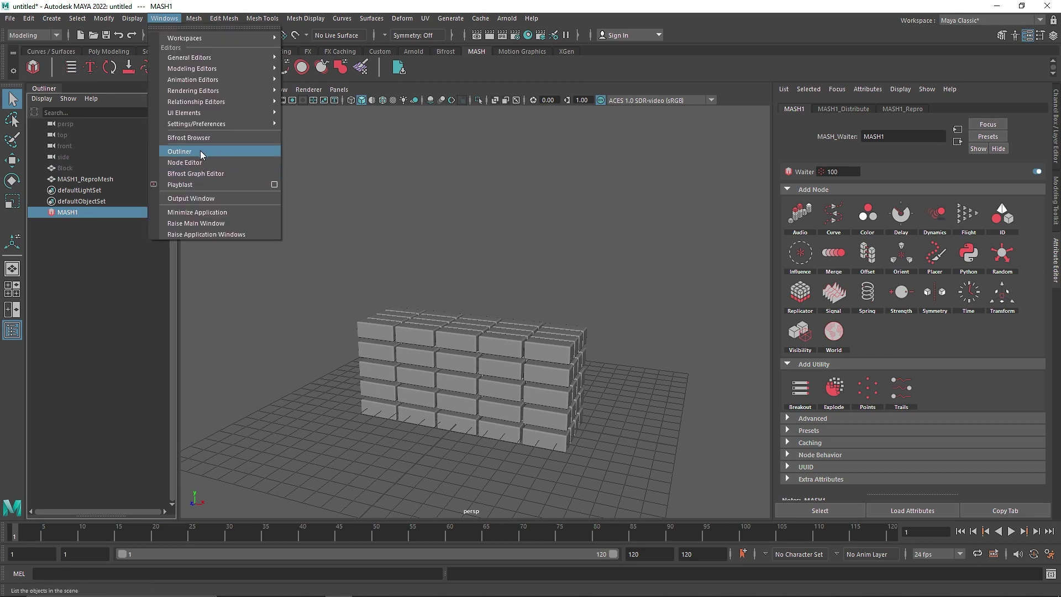
{"action": "left_click", "coordinate": [98, 259]}
{"action": "left_click", "coordinate": [85, 213]}
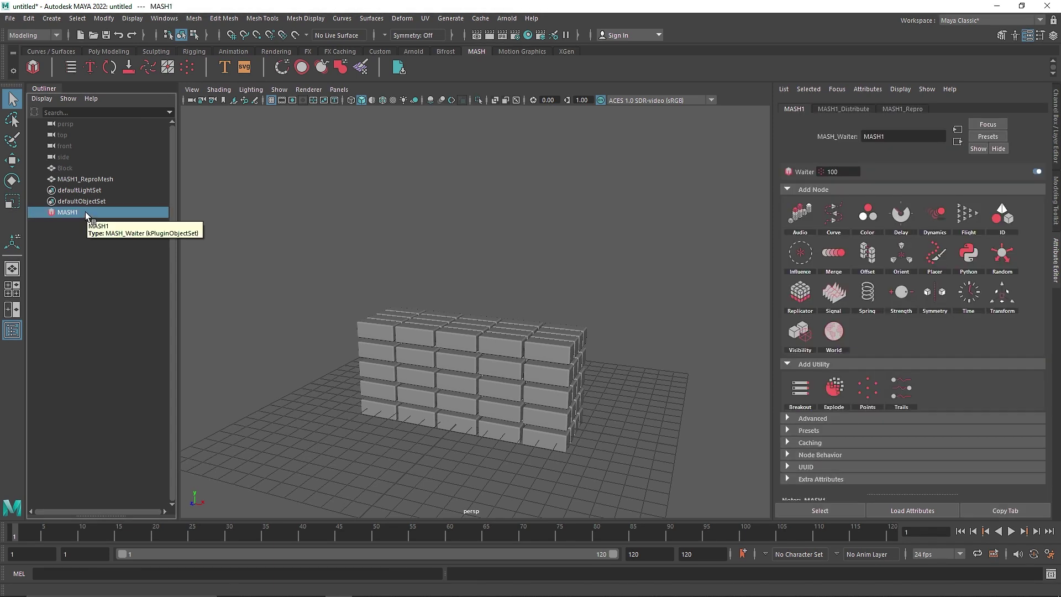
{"action": "left_click", "coordinate": [71, 68]}
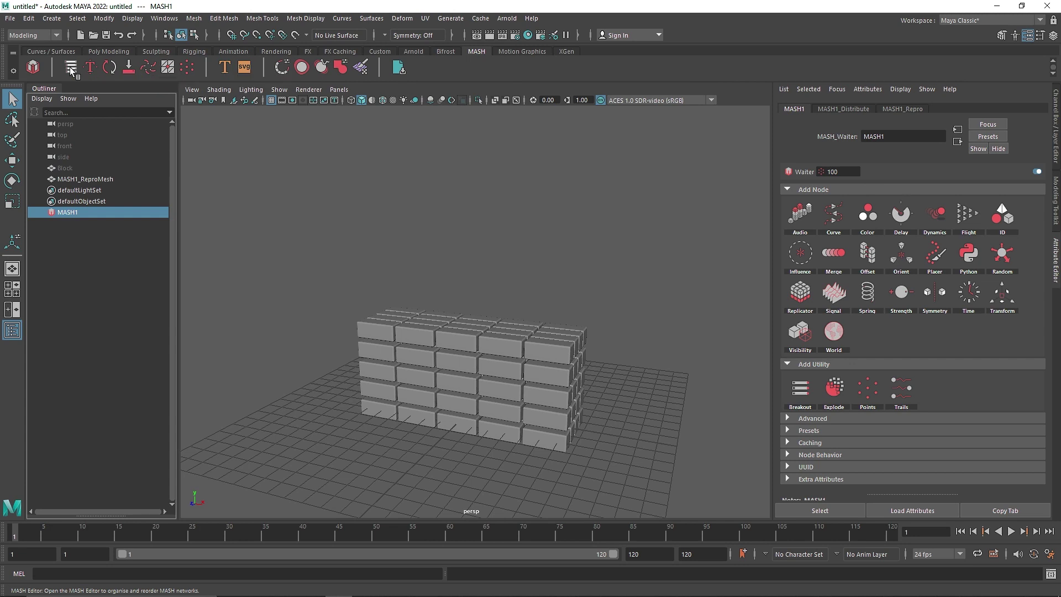
{"action": "left_click_drag", "start_coordinate": [185, 100], "coordinate": [239, 143]}
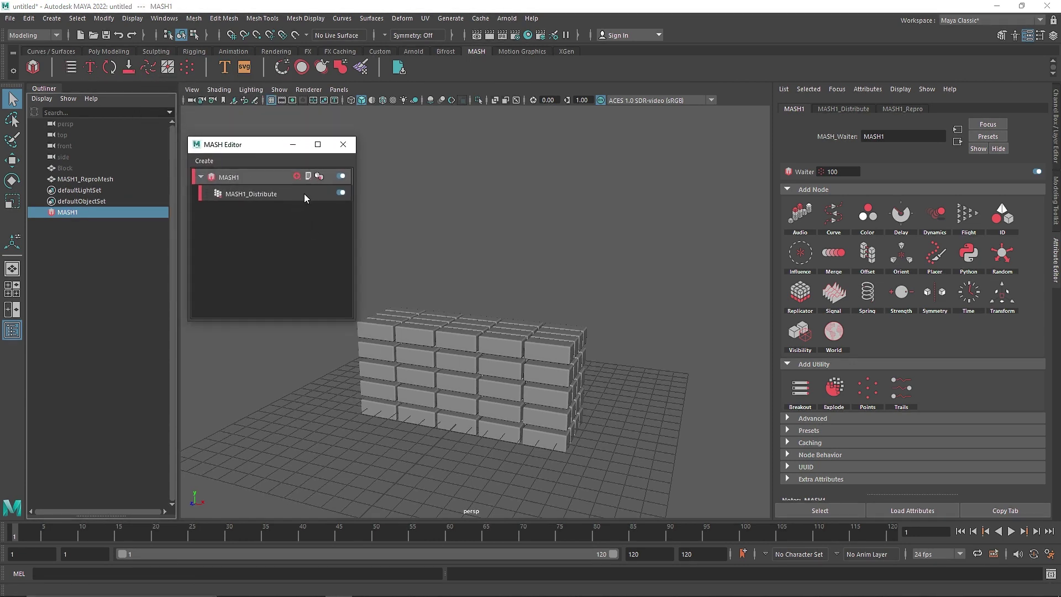
{"action": "left_click", "coordinate": [296, 176]}
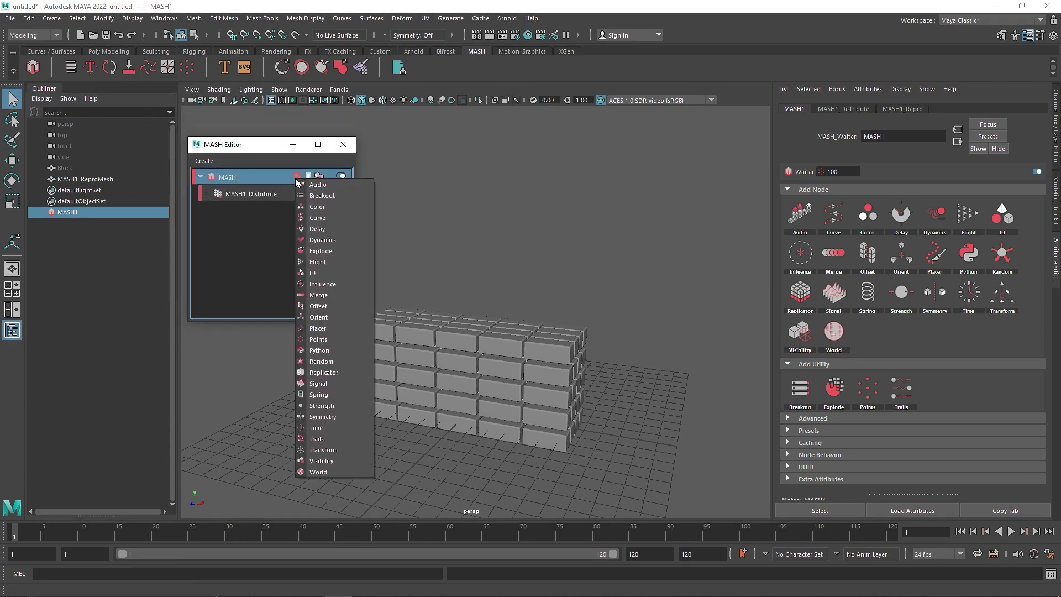
{"action": "left_click", "coordinate": [270, 240]}
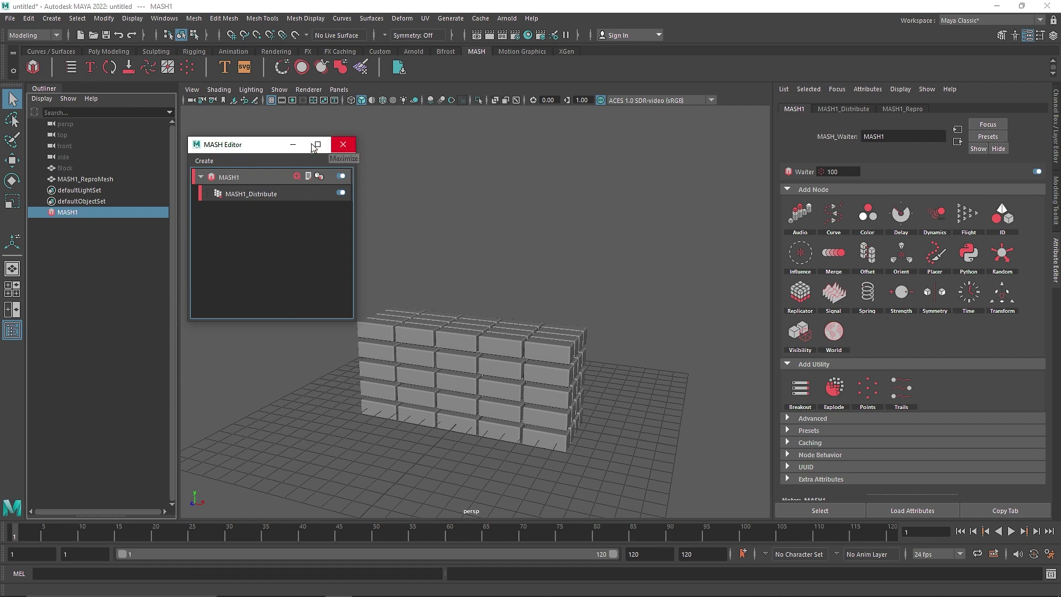
{"action": "left_click", "coordinate": [231, 177]}
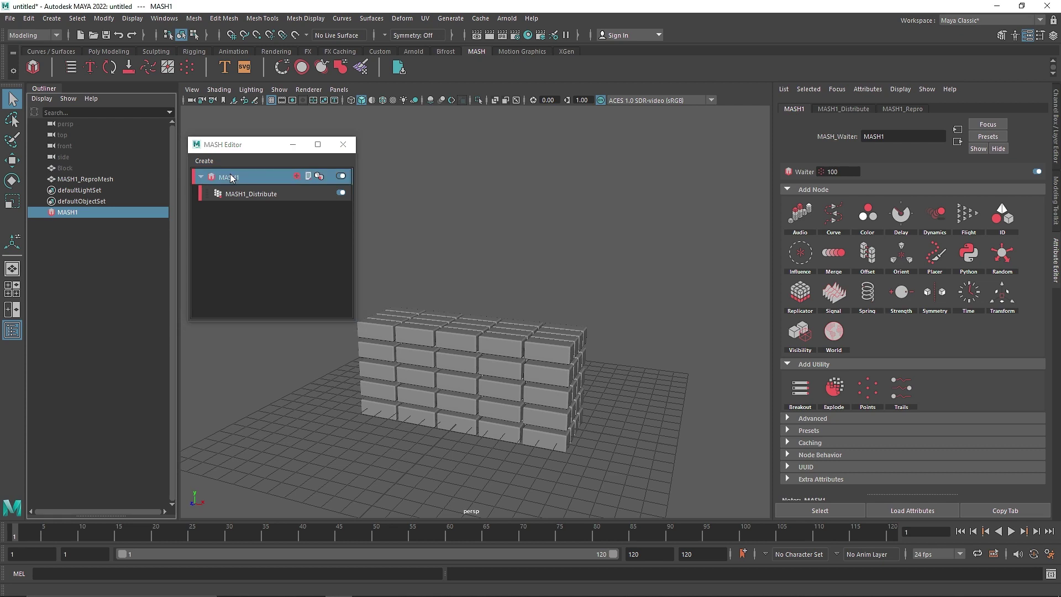
{"action": "left_click", "coordinate": [265, 195]}
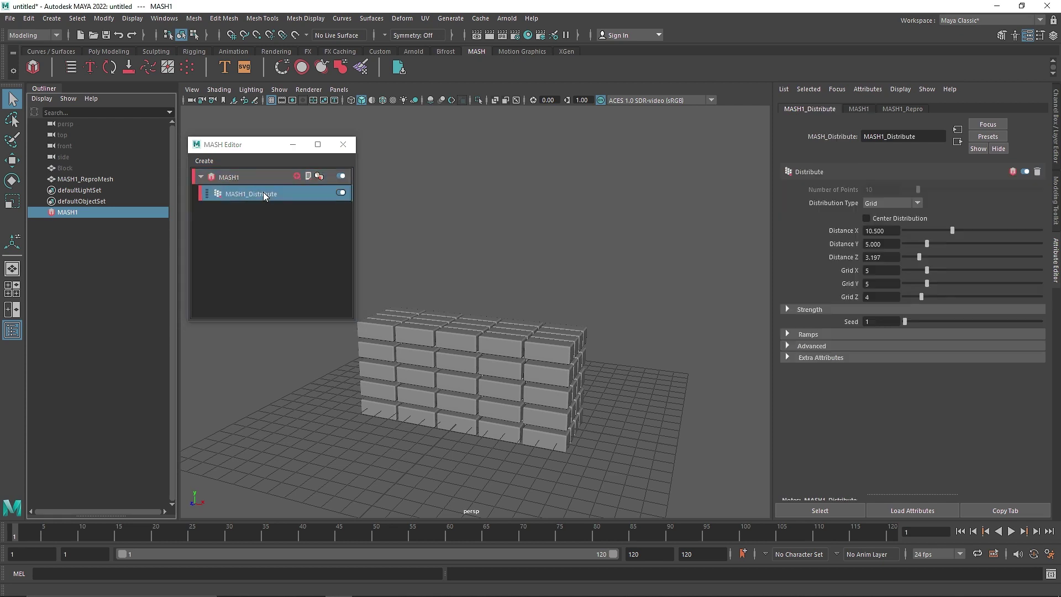
{"action": "left_click", "coordinate": [341, 146]}
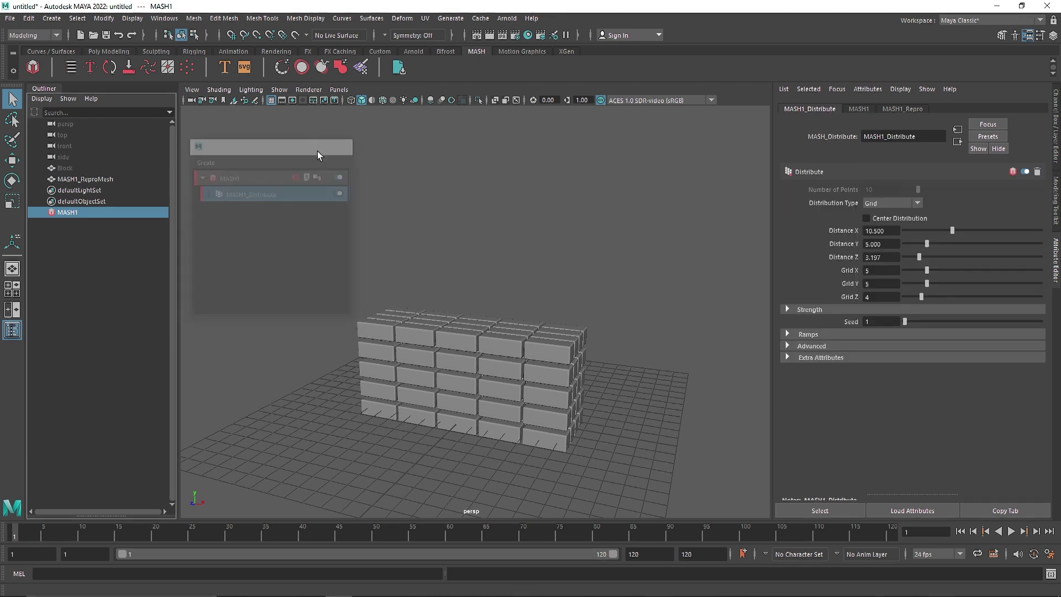
Add a Dynamics node to the MASH1 network
{"action": "left_click", "coordinate": [67, 211]}
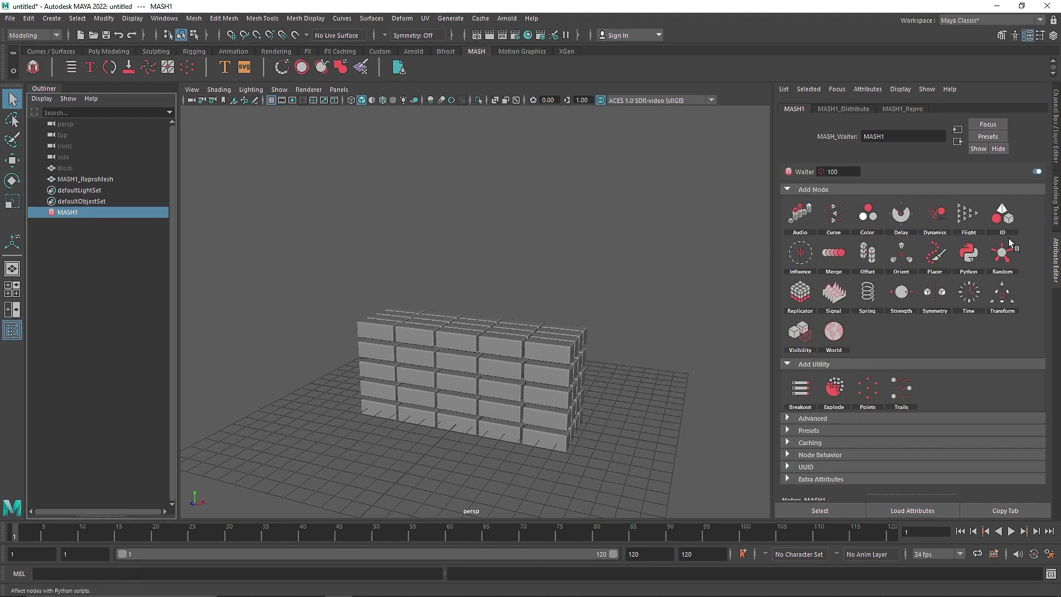
{"action": "left_click_drag", "start_coordinate": [626, 371], "coordinate": [614, 386], "text": "alt"}
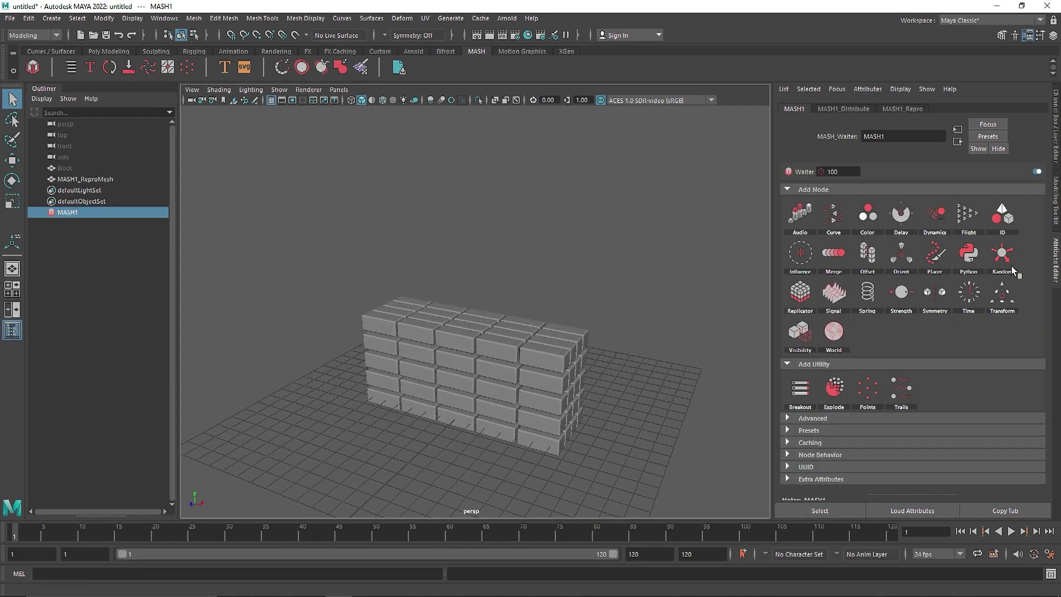
{"action": "left_click", "coordinate": [934, 211]}
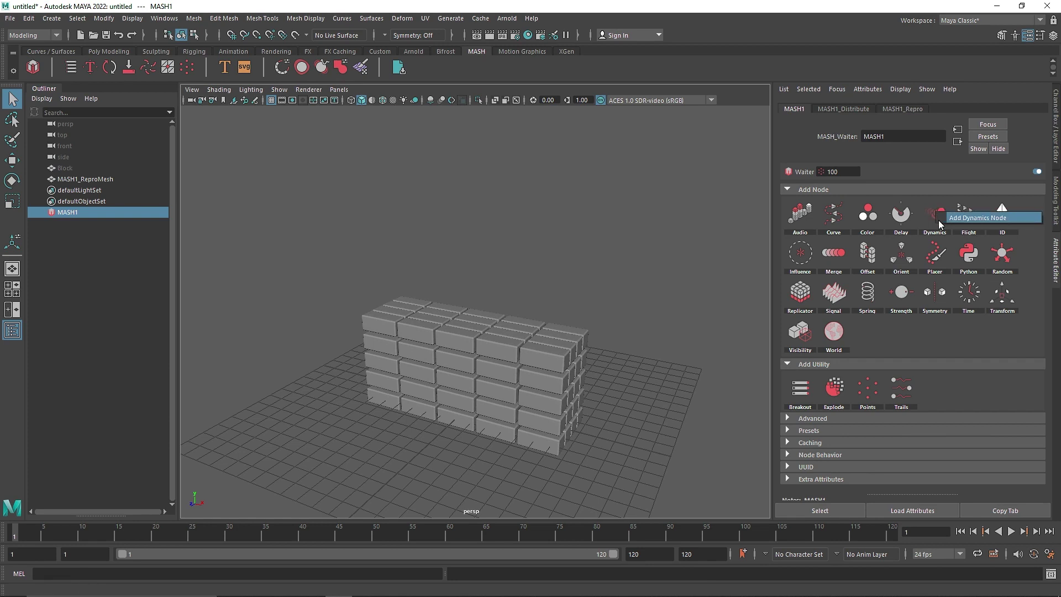
{"action": "left_click", "coordinate": [1014, 220]}
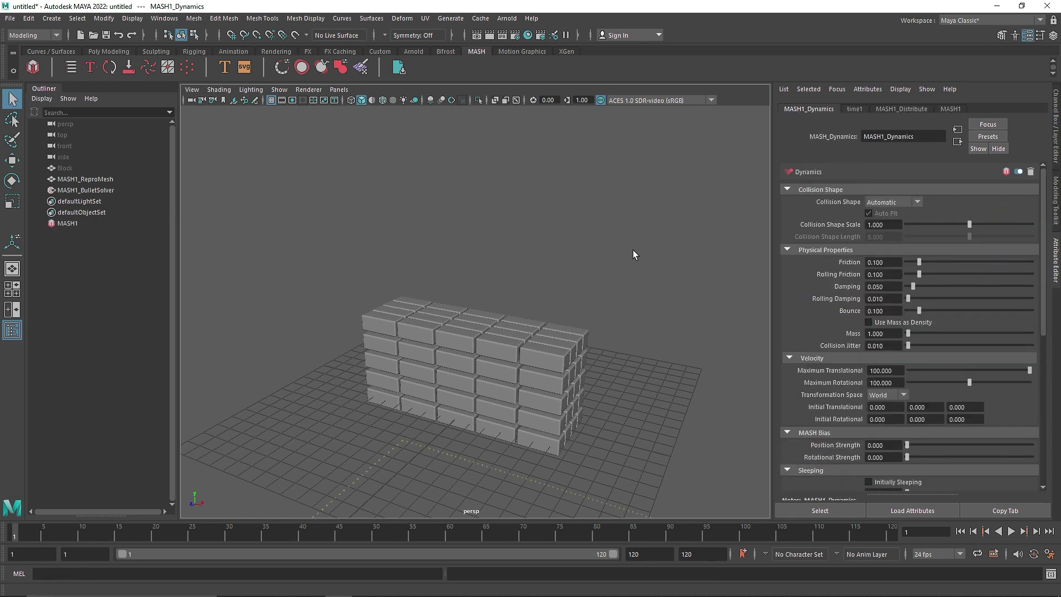
{"action": "right_click_drag", "start_coordinate": [618, 331], "coordinate": [583, 388], "text": "alt"}
{"action": "left_click_drag", "start_coordinate": [584, 389], "coordinate": [404, 339], "text": "alt"}
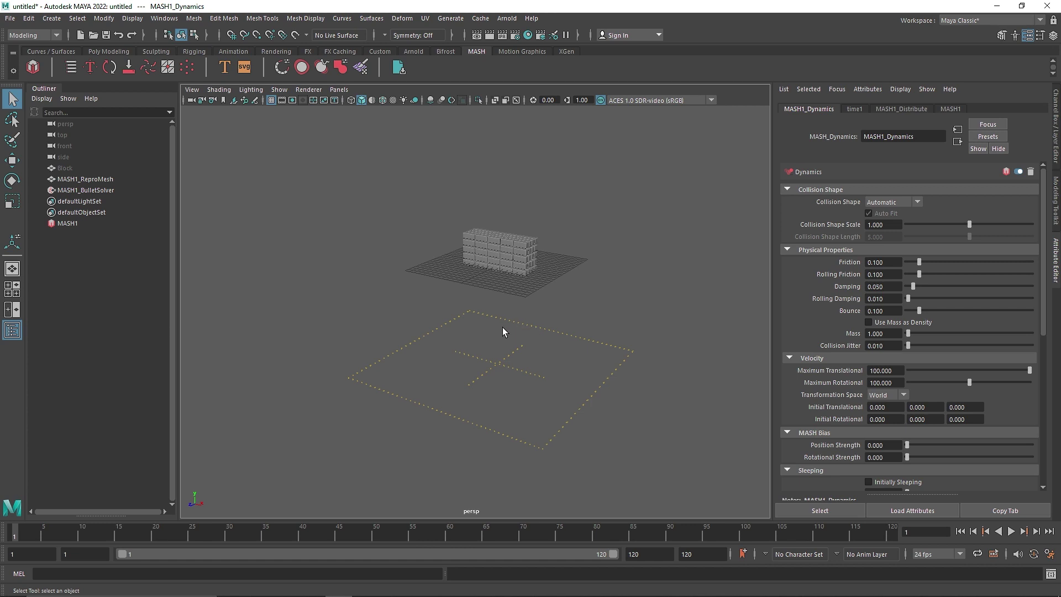
{"action": "middle_click_drag", "start_coordinate": [556, 324], "coordinate": [579, 319], "text": "alt"}
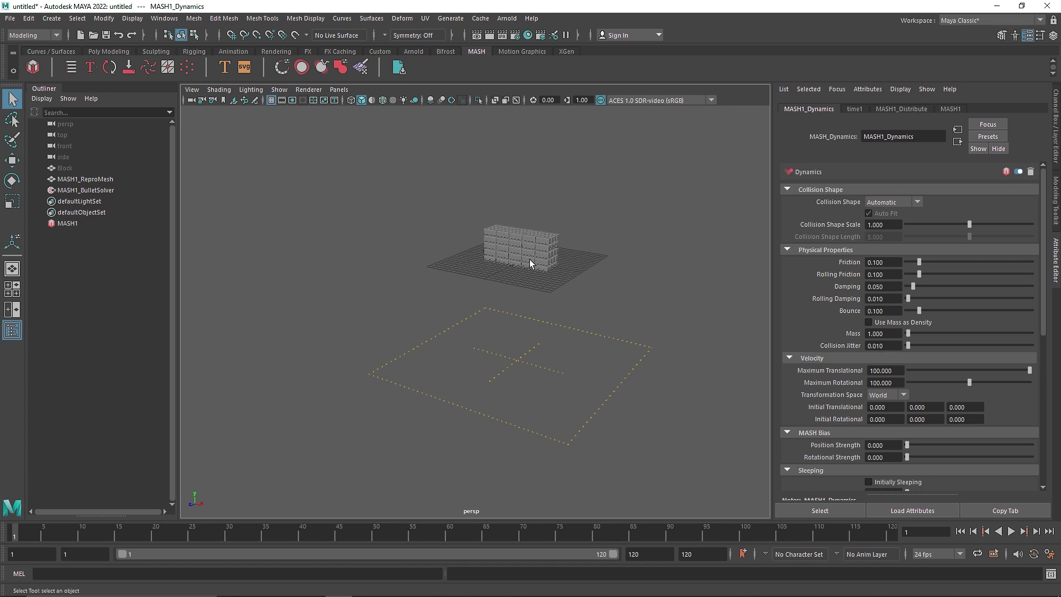
Play back the falling-block simulation, stop it and return to the first frame
{"action": "left_click_drag", "start_coordinate": [561, 372], "coordinate": [513, 361], "text": "alt"}
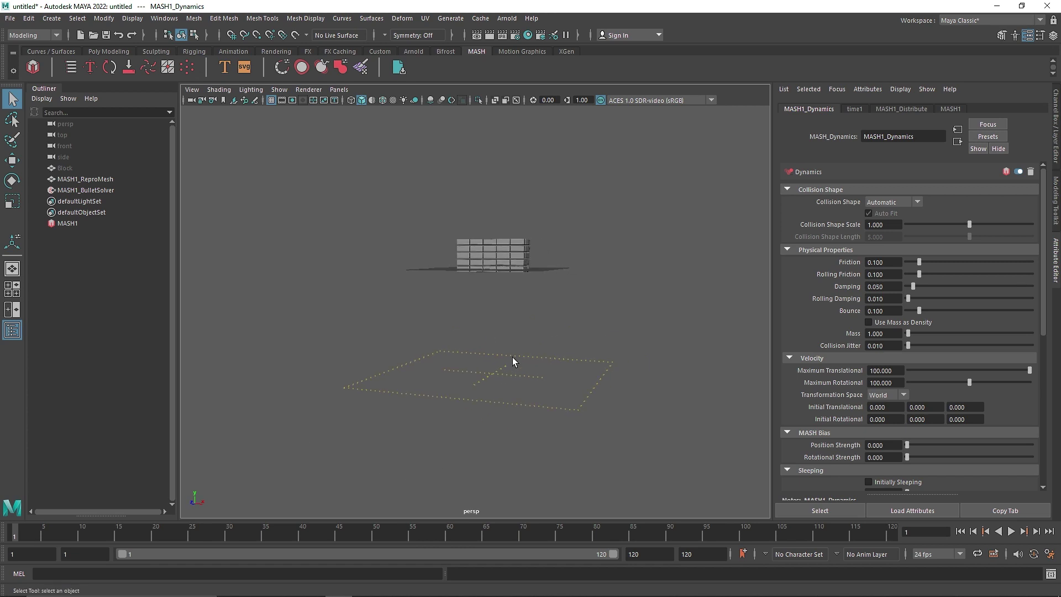
{"action": "left_click_drag", "start_coordinate": [578, 391], "coordinate": [588, 412], "text": "alt"}
{"action": "left_click", "coordinate": [1011, 530]}
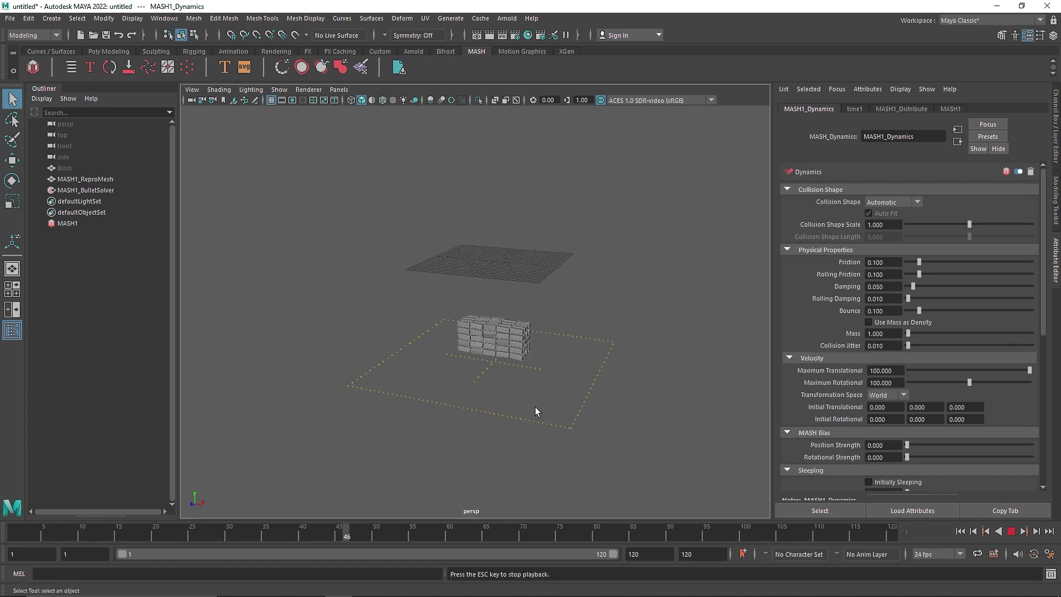
{"action": "scroll", "coordinate": [526, 386], "scroll_direction": "up", "scroll_amount": 5}
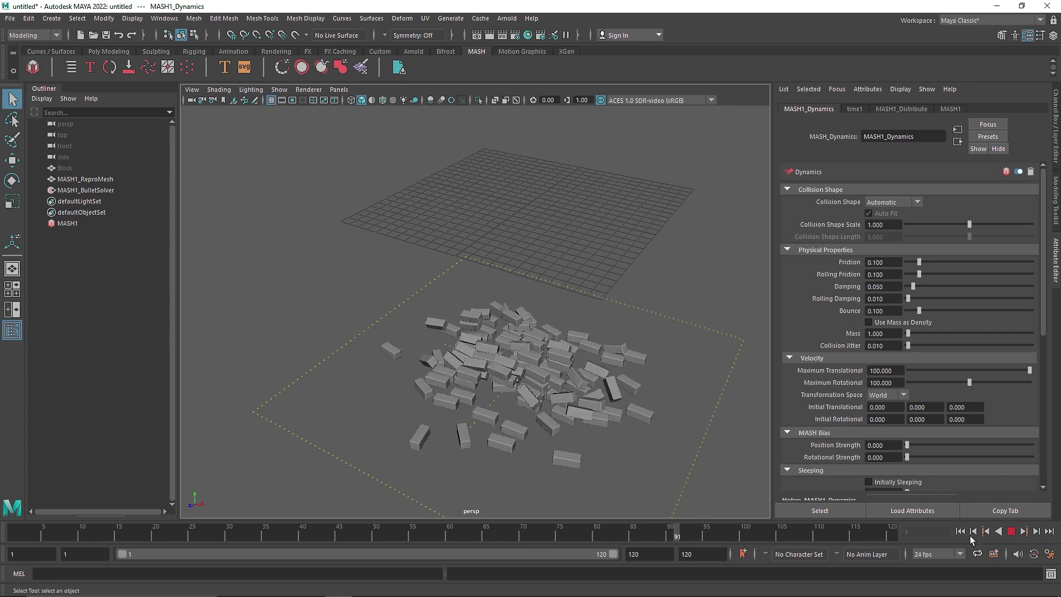
{"action": "left_click", "coordinate": [1011, 531]}
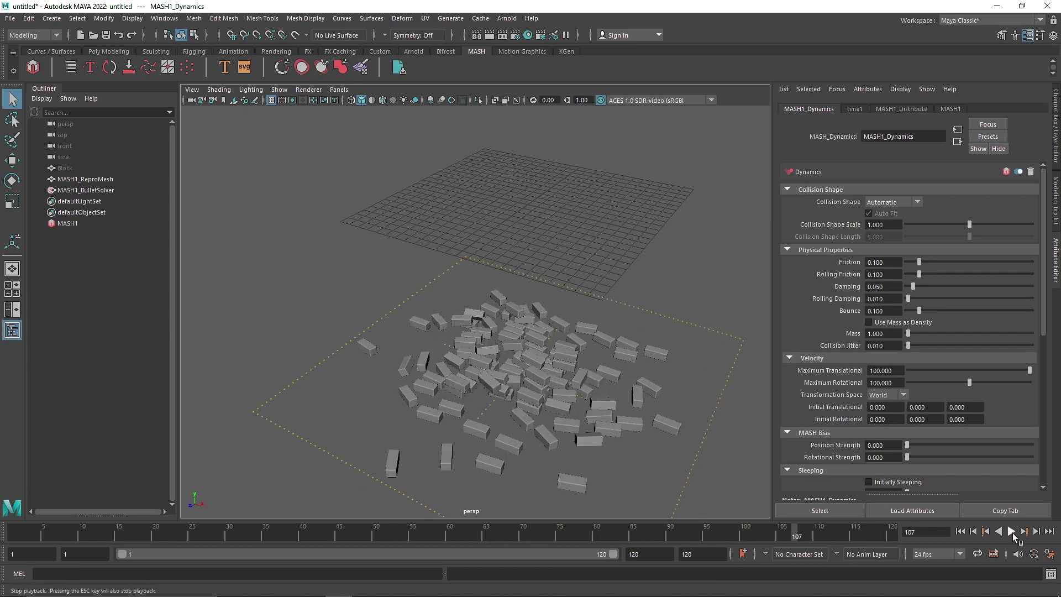
{"action": "left_click", "coordinate": [1012, 533]}
{"action": "left_click", "coordinate": [960, 531]}
Examine the MASH1_Dynamics settings of the MASH1 network, including the Sleeping, Per Point Adjustments and Constraints sections
{"action": "scroll", "coordinate": [621, 362], "scroll_direction": "down", "scroll_amount": 3}
{"action": "left_click_drag", "start_coordinate": [622, 363], "coordinate": [497, 287], "text": "alt"}
{"action": "left_click", "coordinate": [527, 235]}
{"action": "scroll", "coordinate": [539, 283], "scroll_direction": "up", "scroll_amount": 3}
{"action": "middle_click_drag", "start_coordinate": [563, 278], "coordinate": [529, 298], "text": "alt"}
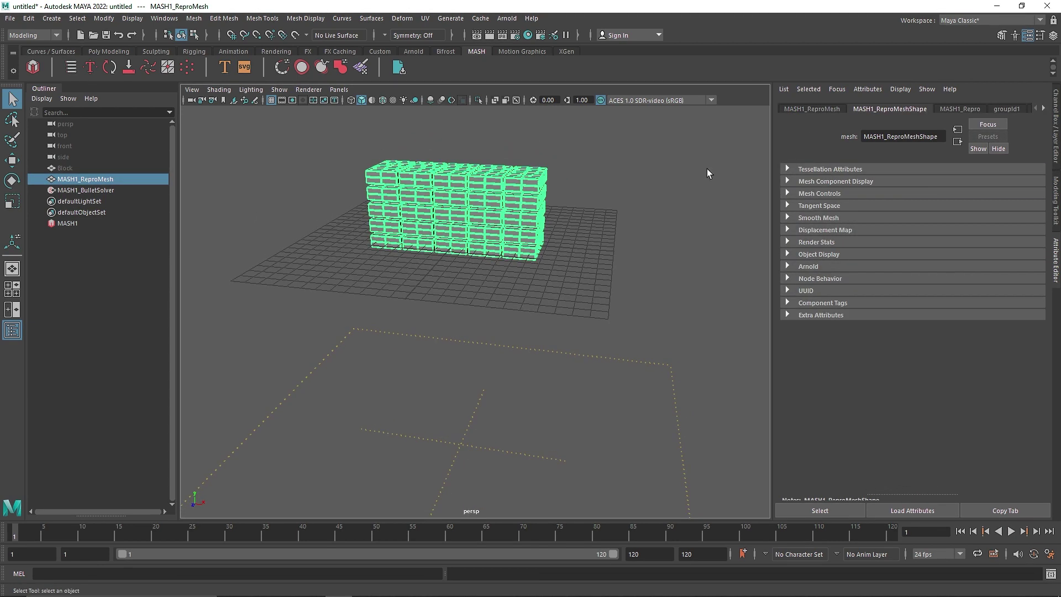
{"action": "left_click", "coordinate": [75, 223]}
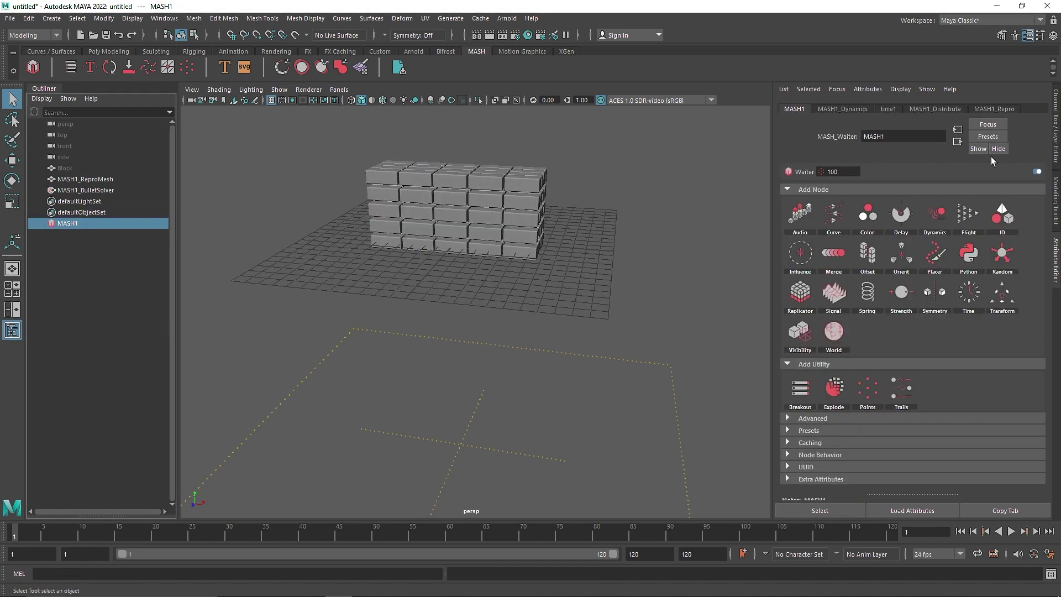
{"action": "left_click", "coordinate": [835, 110]}
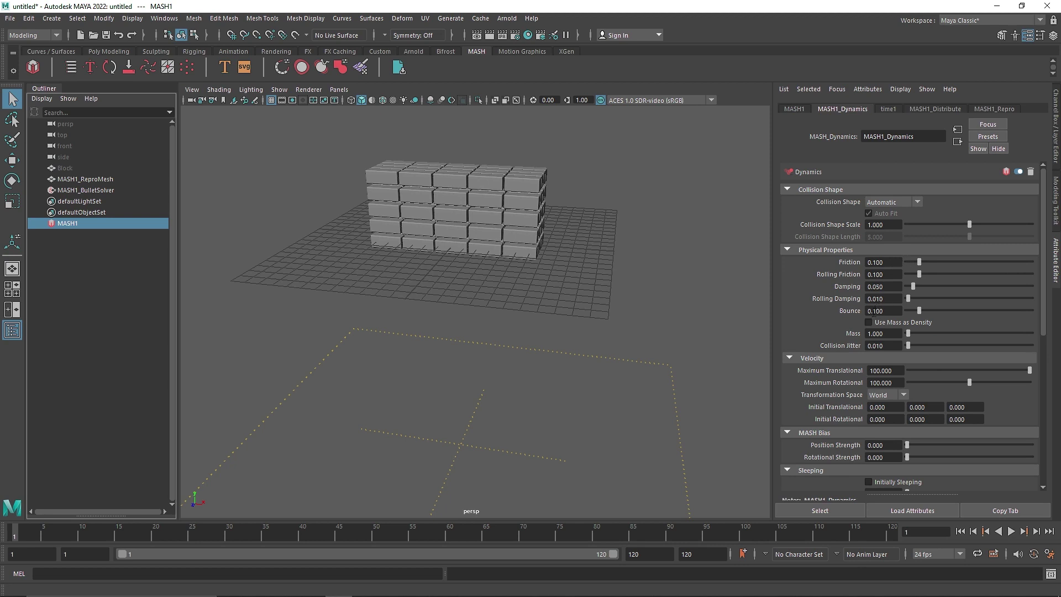
{"action": "scroll", "coordinate": [855, 352], "scroll_direction": "down", "scroll_amount": 8}
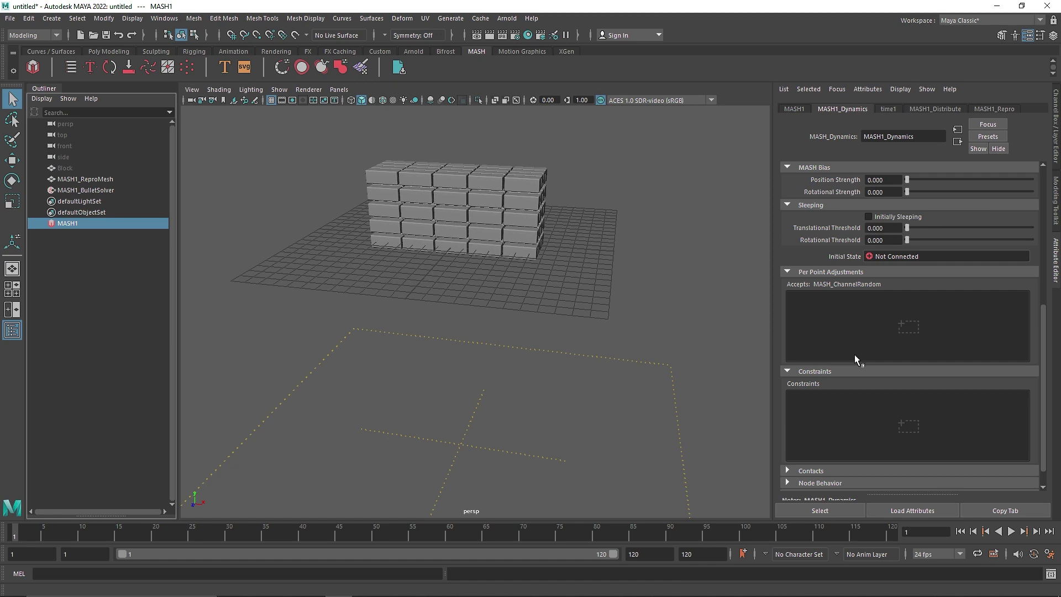
{"action": "scroll", "coordinate": [854, 357], "scroll_direction": "down", "scroll_amount": 1}
Set the Y gravity of MASH1_BulletSolver to 0
{"action": "left_click", "coordinate": [101, 190]}
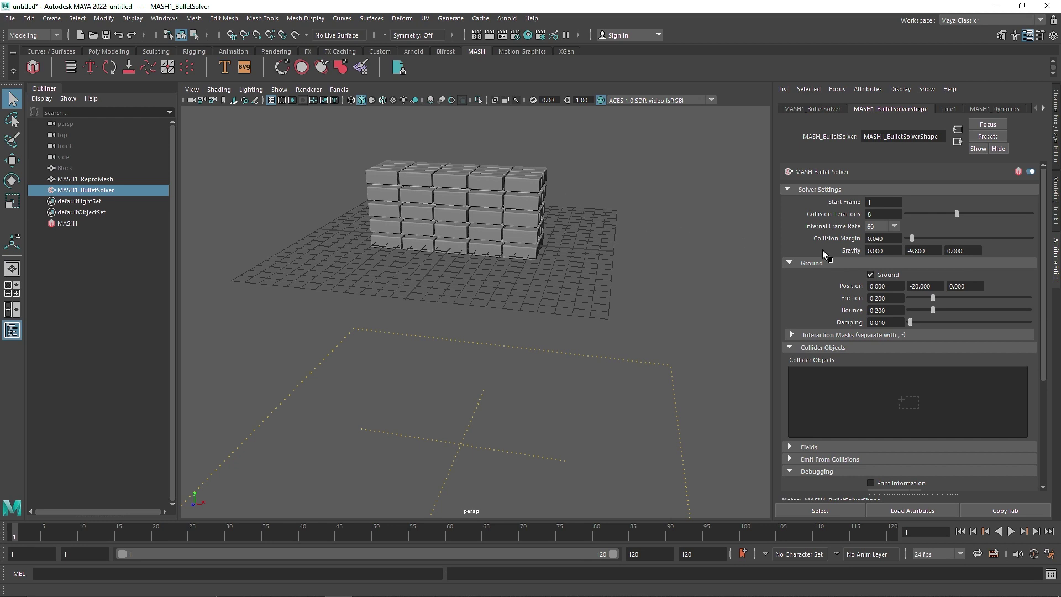
{"action": "left_click", "coordinate": [931, 251]}
{"action": "left_click", "coordinate": [897, 250]}
{"action": "left_click_drag", "start_coordinate": [926, 250], "coordinate": [896, 249]}
{"action": "type", "text": "0"}
{"action": "key", "text": "Return"}
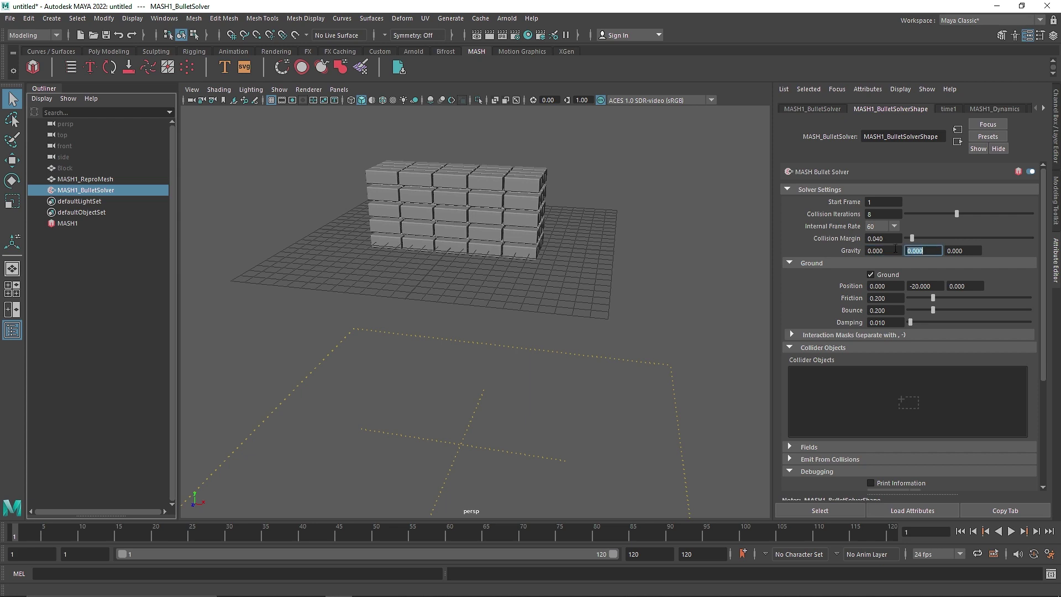
Play back the gravity-free simulation, inspect the blocks from several angles and return to the first frame
{"action": "left_click", "coordinate": [1010, 531]}
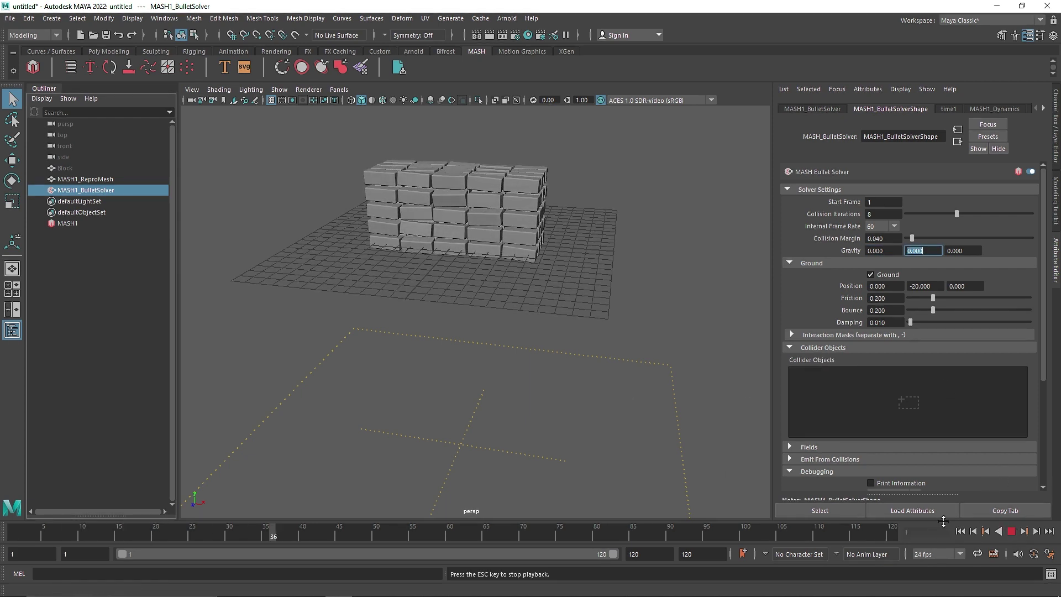
{"action": "left_click_drag", "start_coordinate": [628, 362], "coordinate": [521, 256], "text": "alt"}
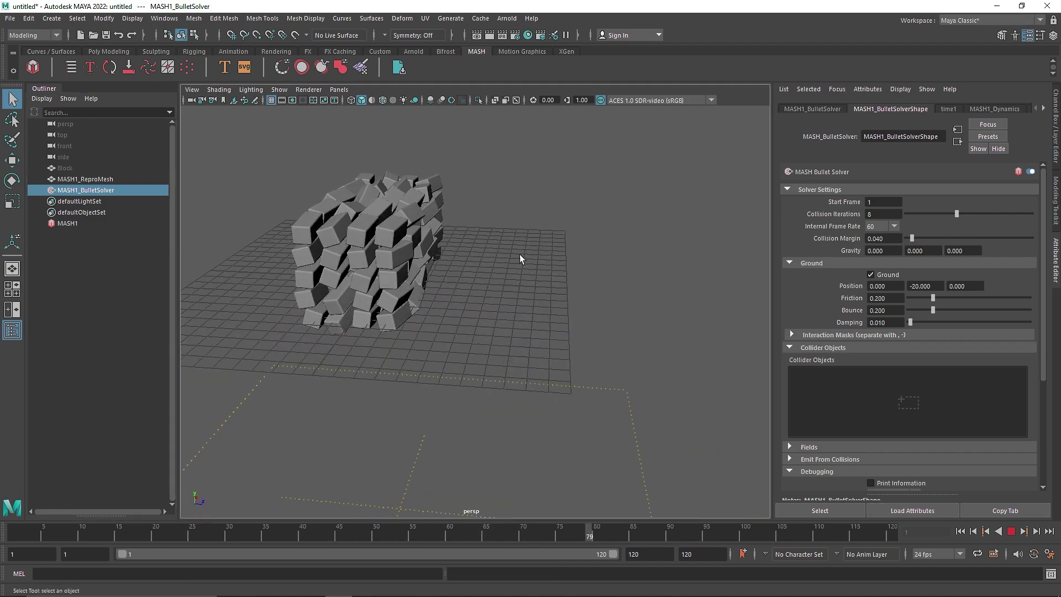
{"action": "left_click", "coordinate": [1012, 532]}
{"action": "left_click_drag", "start_coordinate": [473, 291], "coordinate": [319, 258], "text": "alt"}
{"action": "left_click_drag", "start_coordinate": [520, 284], "coordinate": [613, 420], "text": "alt"}
{"action": "left_click", "coordinate": [959, 531]}
{"action": "right_click_drag", "start_coordinate": [429, 191], "coordinate": [507, 227], "text": "alt"}
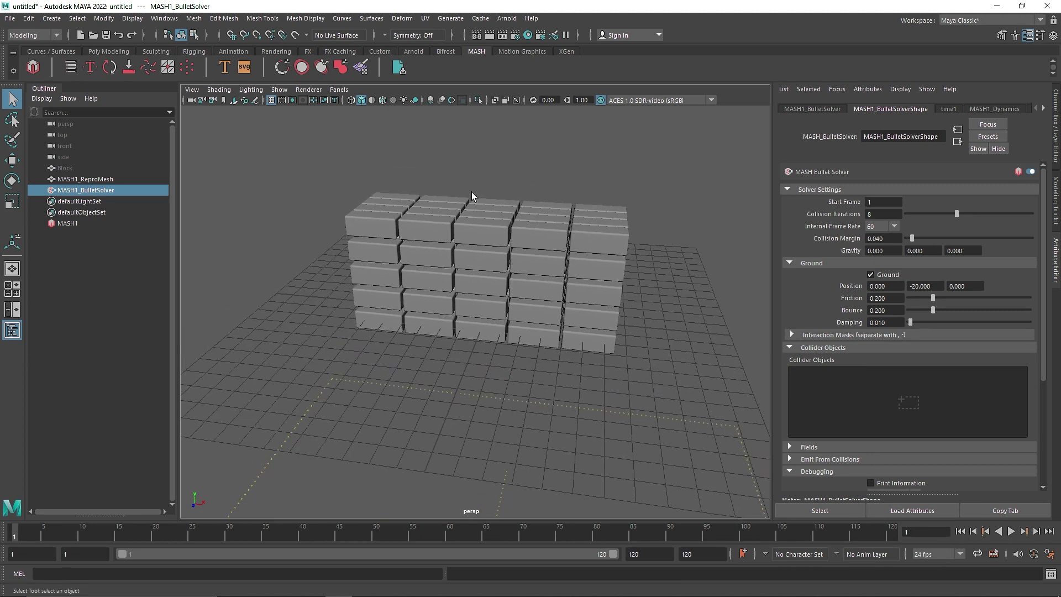
Switch to the FX menu set and create a Turbulence field in the scene
{"action": "left_click", "coordinate": [111, 223]}
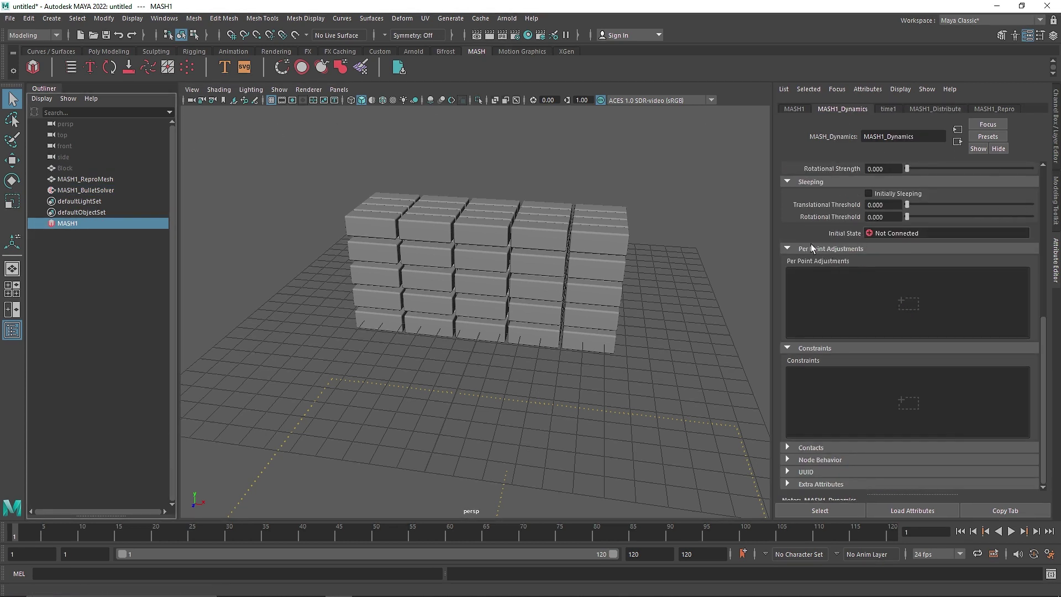
{"action": "left_click", "coordinate": [111, 191]}
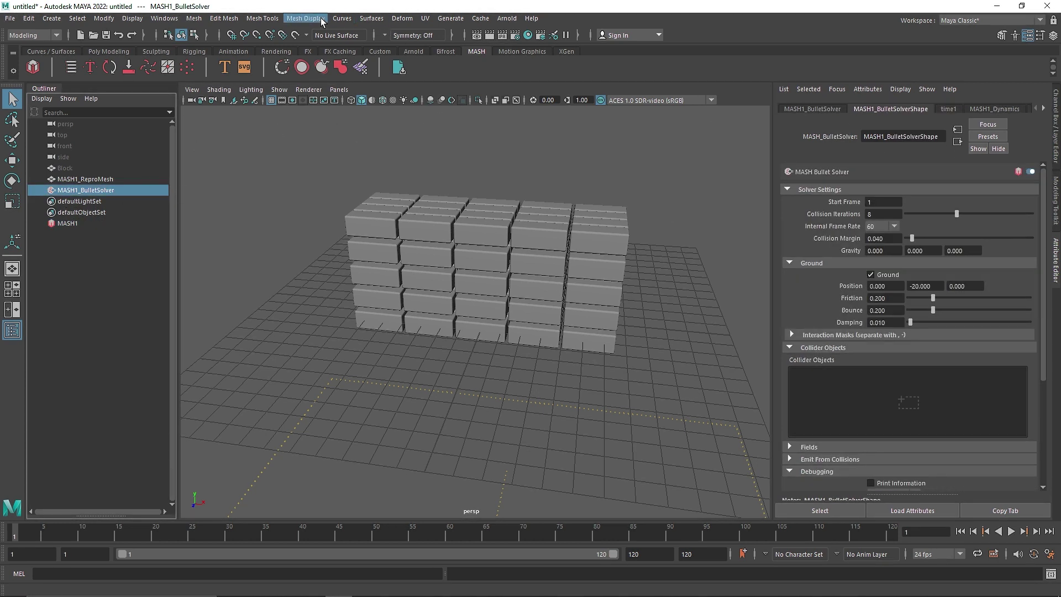
{"action": "left_click", "coordinate": [38, 35]}
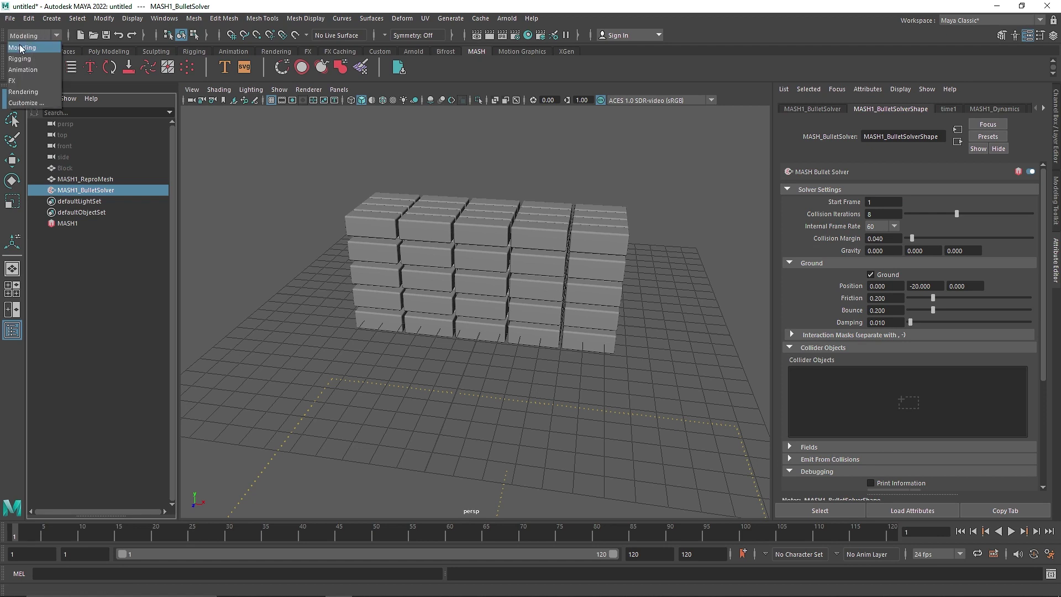
{"action": "left_click", "coordinate": [25, 84]}
{"action": "left_click", "coordinate": [391, 19]}
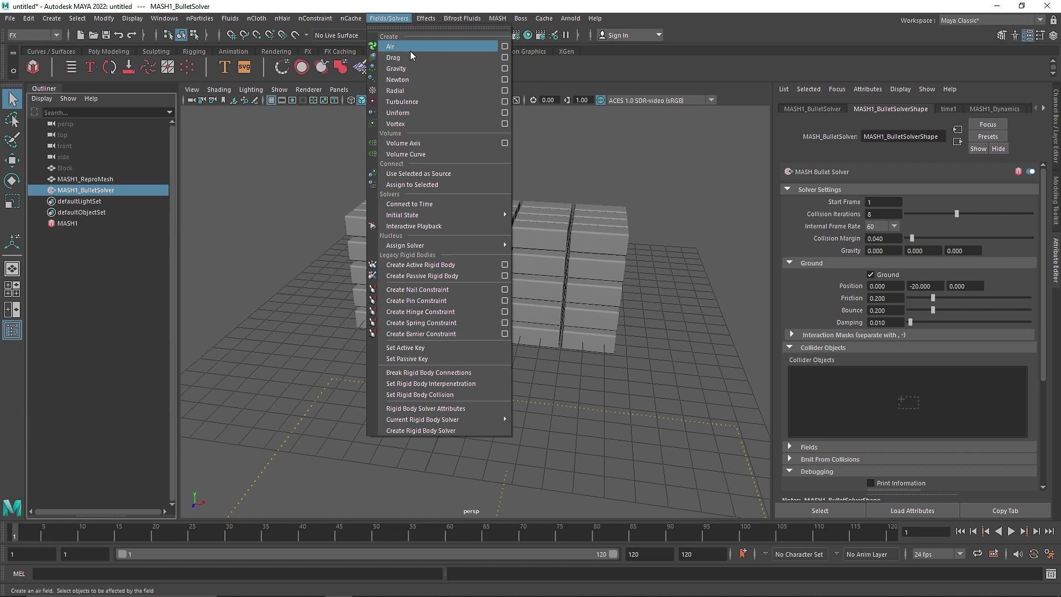
{"action": "left_click", "coordinate": [424, 102]}
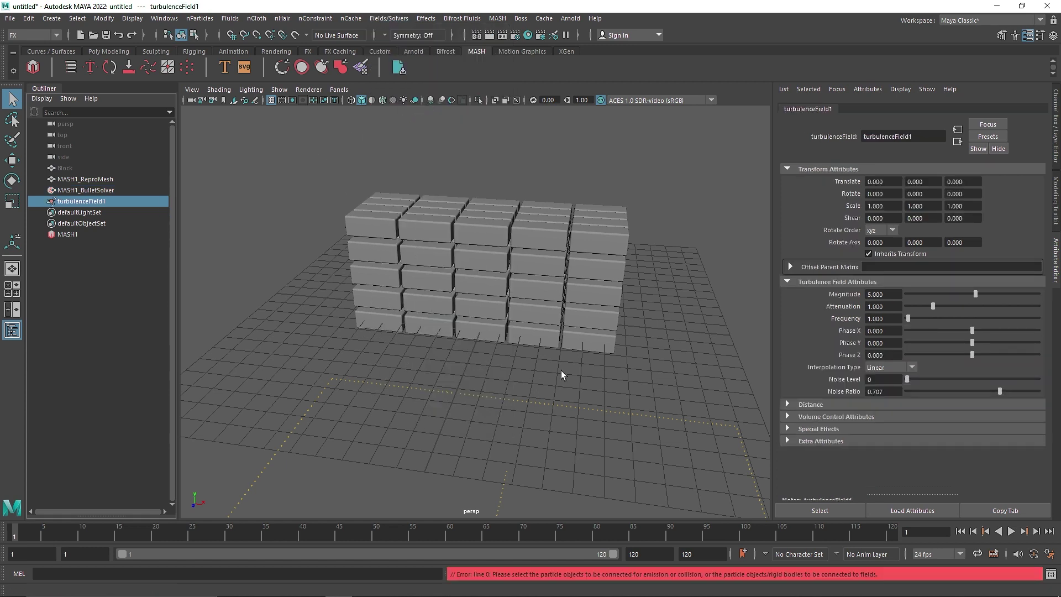
Move the turbulence field along X to about 14.9, beside the stacked blocks
{"action": "scroll", "coordinate": [486, 372], "scroll_direction": "down", "scroll_amount": 5}
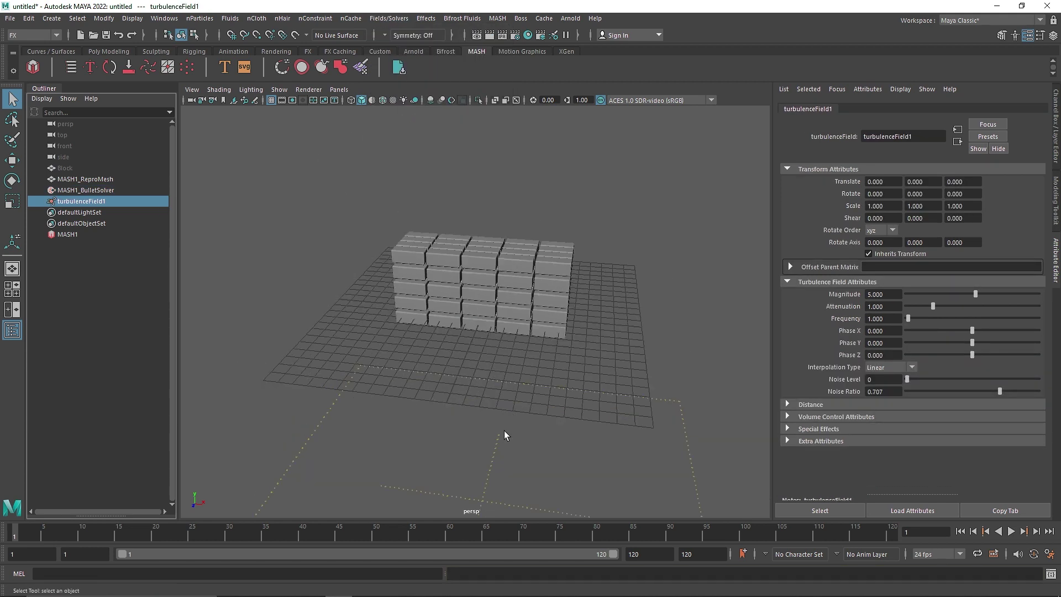
{"action": "key", "text": "w"}
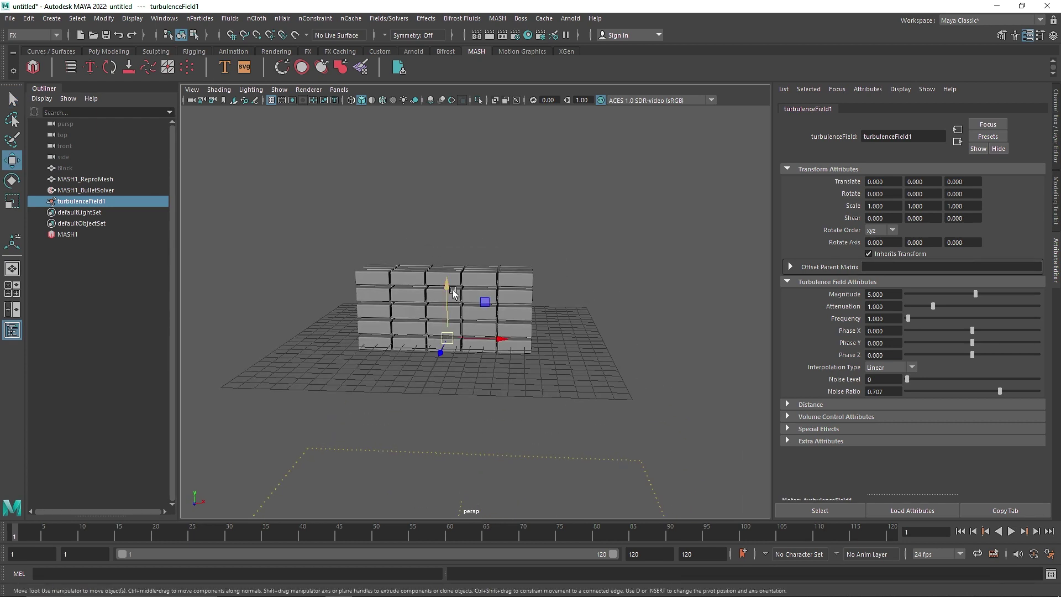
{"action": "left_click_drag", "start_coordinate": [511, 342], "coordinate": [699, 362]}
{"action": "middle_click_drag", "start_coordinate": [696, 399], "coordinate": [627, 392], "text": "alt"}
{"action": "left_click", "coordinate": [573, 309]}
{"action": "left_click_drag", "start_coordinate": [573, 309], "coordinate": [626, 354]}
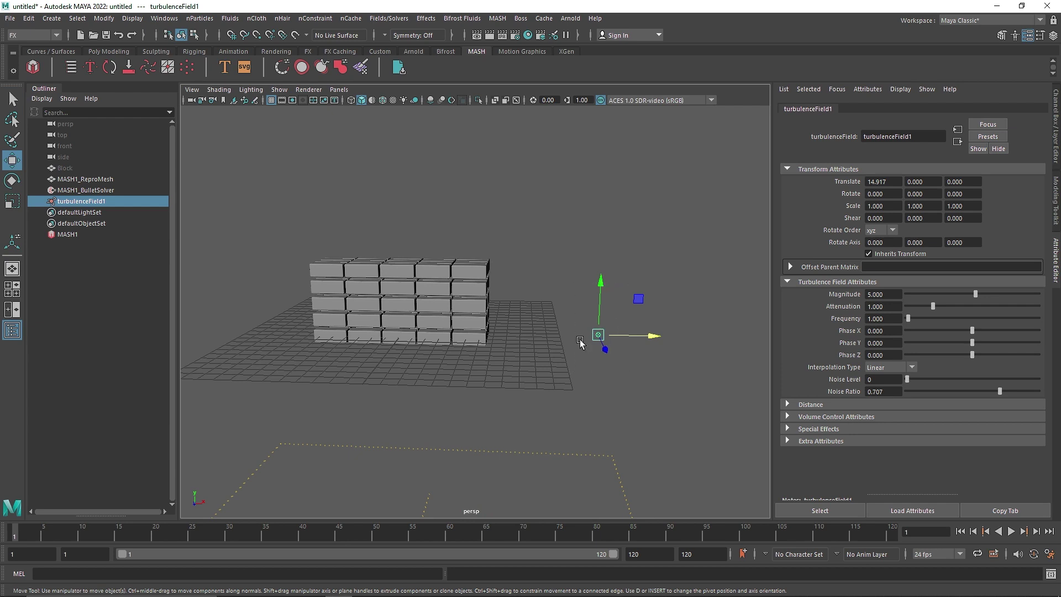
Connect turbulenceField1 to the Fields of MASH1_BulletSolver
{"action": "left_click", "coordinate": [88, 191]}
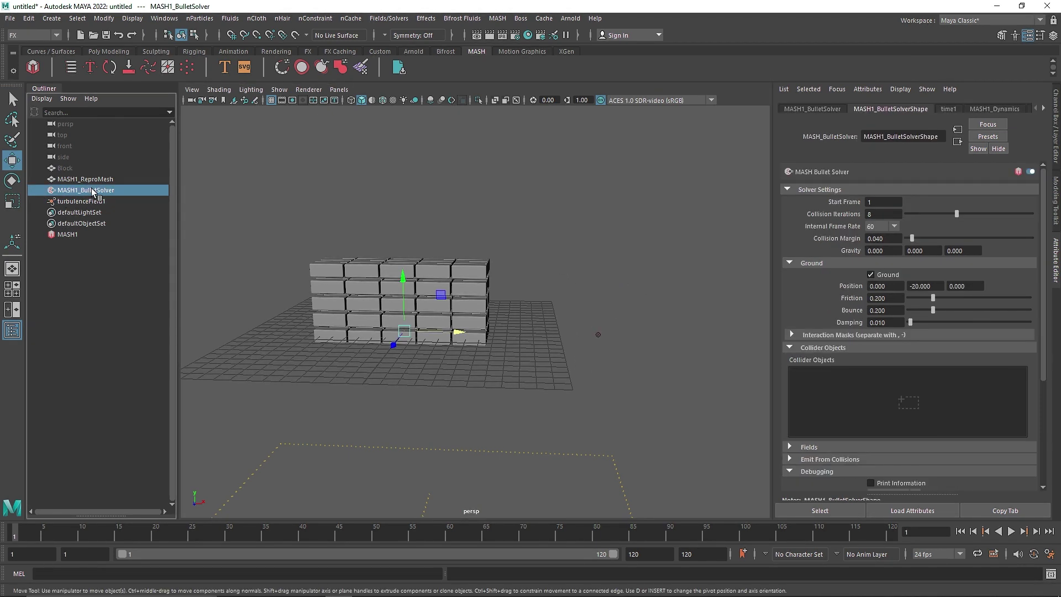
{"action": "scroll", "coordinate": [873, 462], "scroll_direction": "down", "scroll_amount": 3}
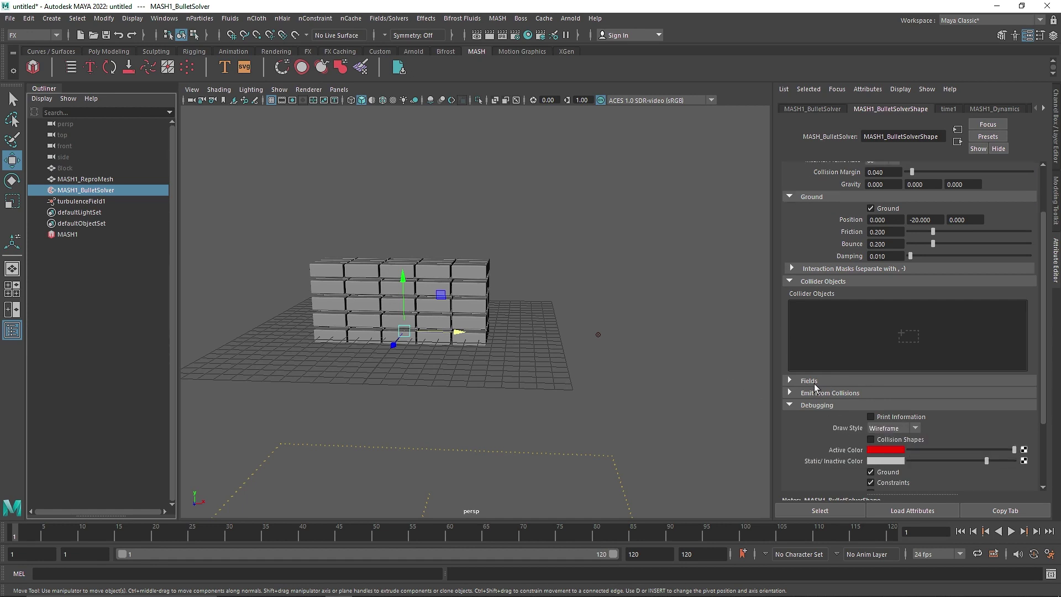
{"action": "left_click", "coordinate": [816, 382]}
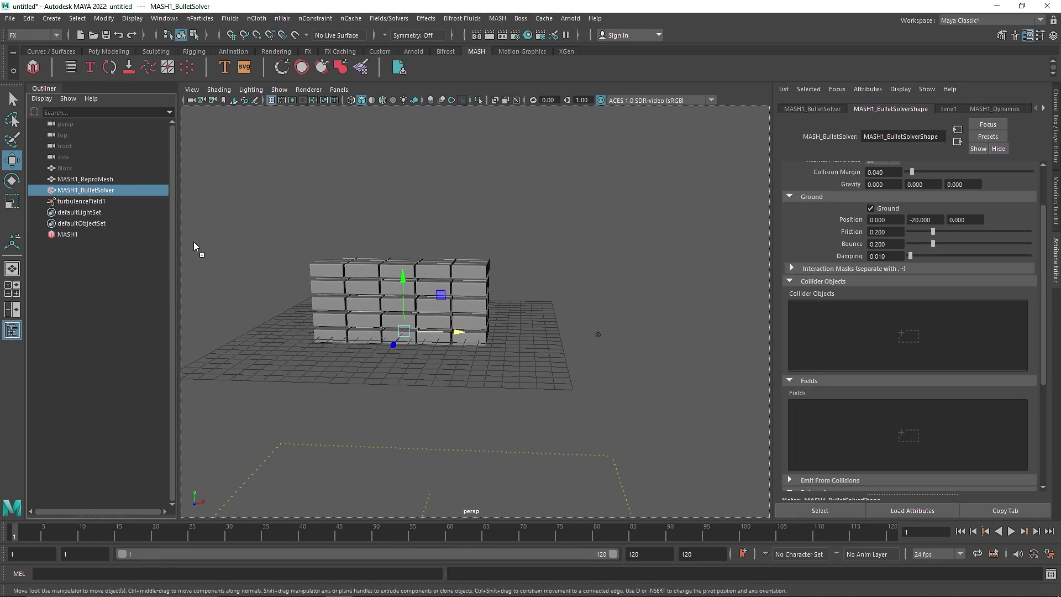
{"action": "left_click_drag", "start_coordinate": [821, 419], "coordinate": [821, 417]}
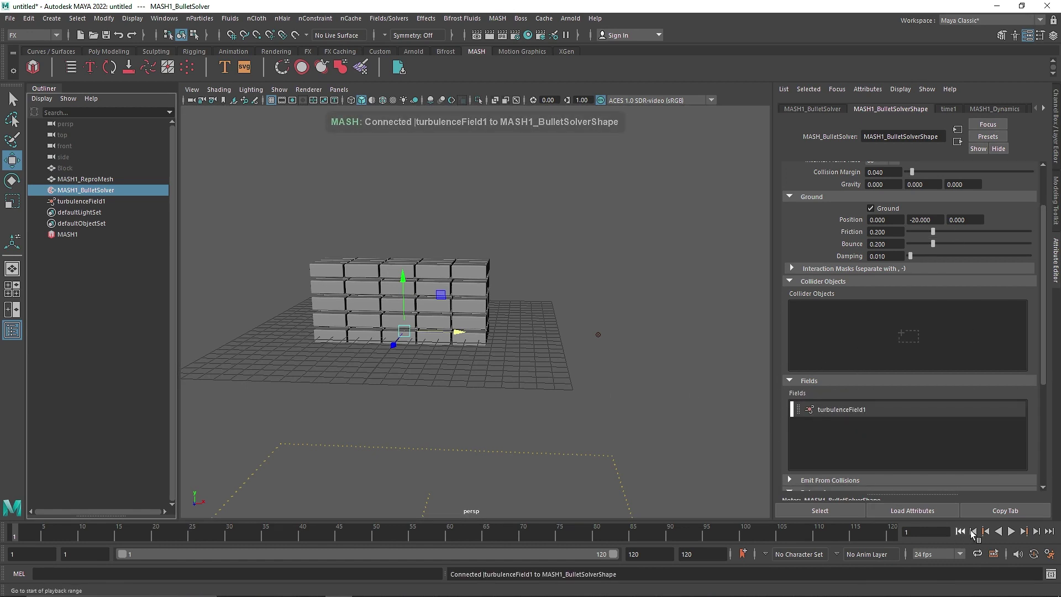
Play back the simulation with the connected turbulence field, select the field and stop playback
{"action": "left_click", "coordinate": [1011, 531]}
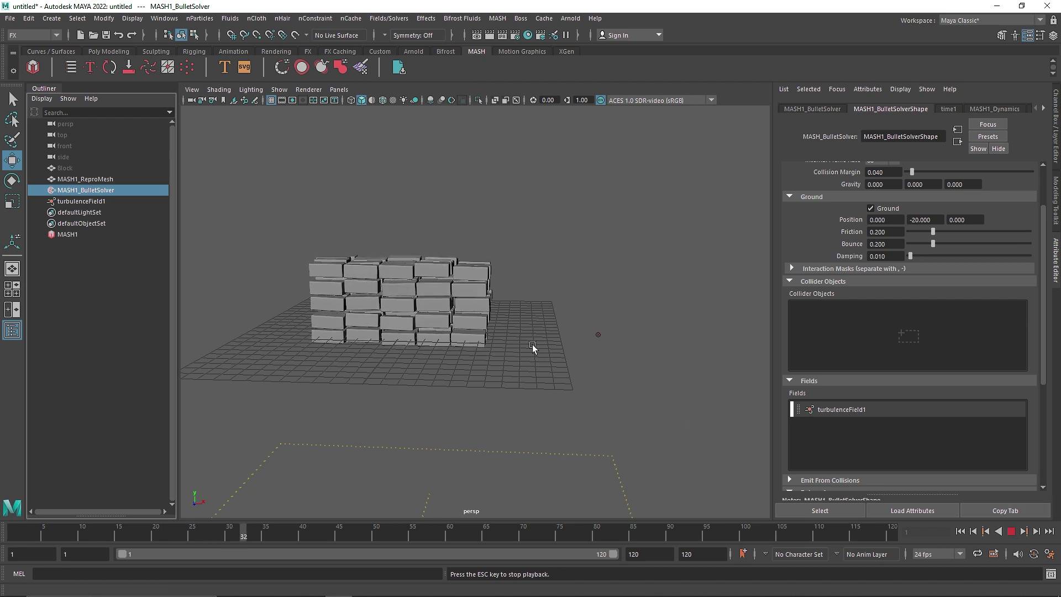
{"action": "left_click_drag", "start_coordinate": [575, 294], "coordinate": [633, 352]}
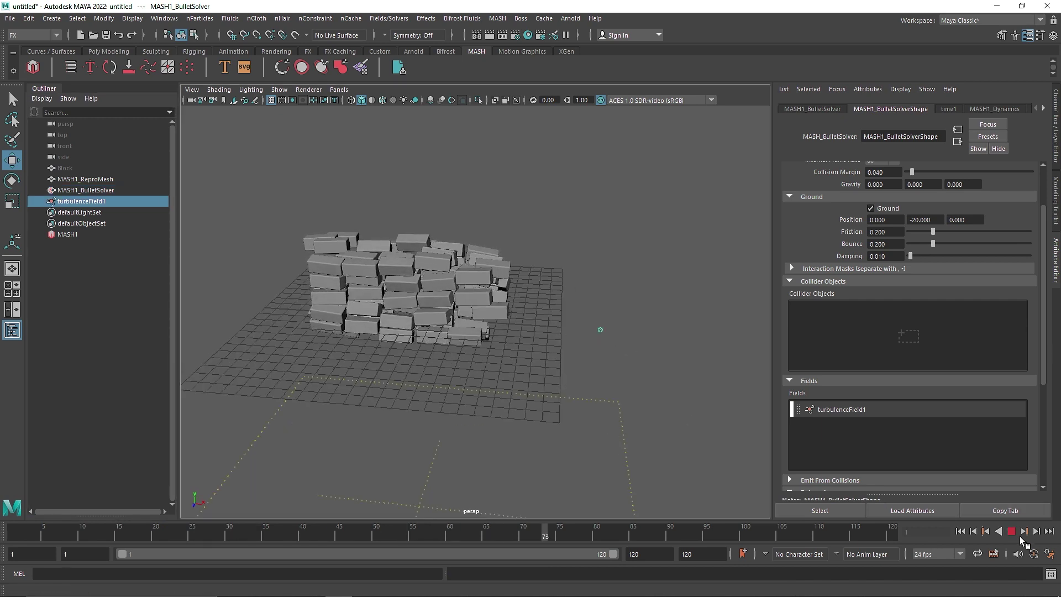
{"action": "key", "text": "Escape"}
Try a turbulence field Magnitude of 100, play the simulation from the first frame and rewind it
{"action": "left_click_drag", "start_coordinate": [977, 294], "coordinate": [1039, 294]}
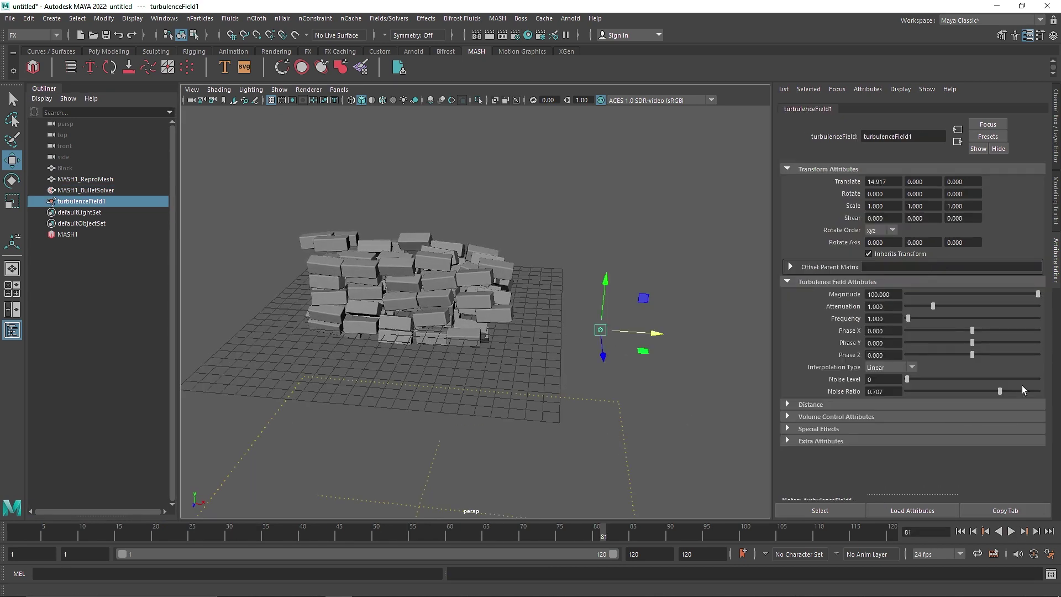
{"action": "left_click", "coordinate": [960, 532]}
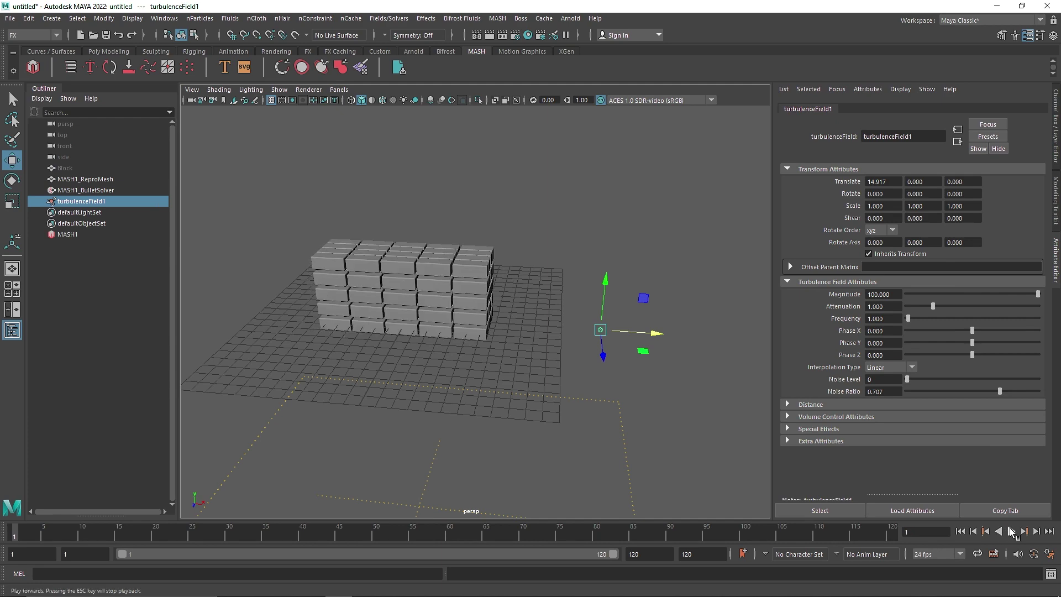
{"action": "left_click", "coordinate": [1011, 532]}
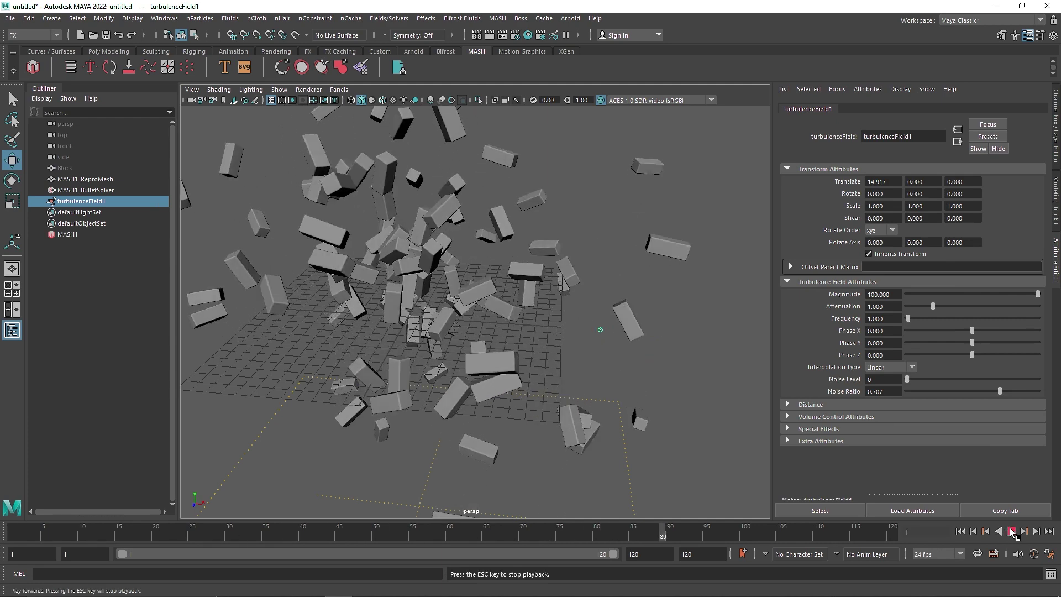
{"action": "left_click", "coordinate": [1011, 531]}
{"action": "left_click", "coordinate": [960, 531]}
Set the turbulence field's Magnitude to 50 and its Noise Level to 2
{"action": "left_click", "coordinate": [897, 294]}
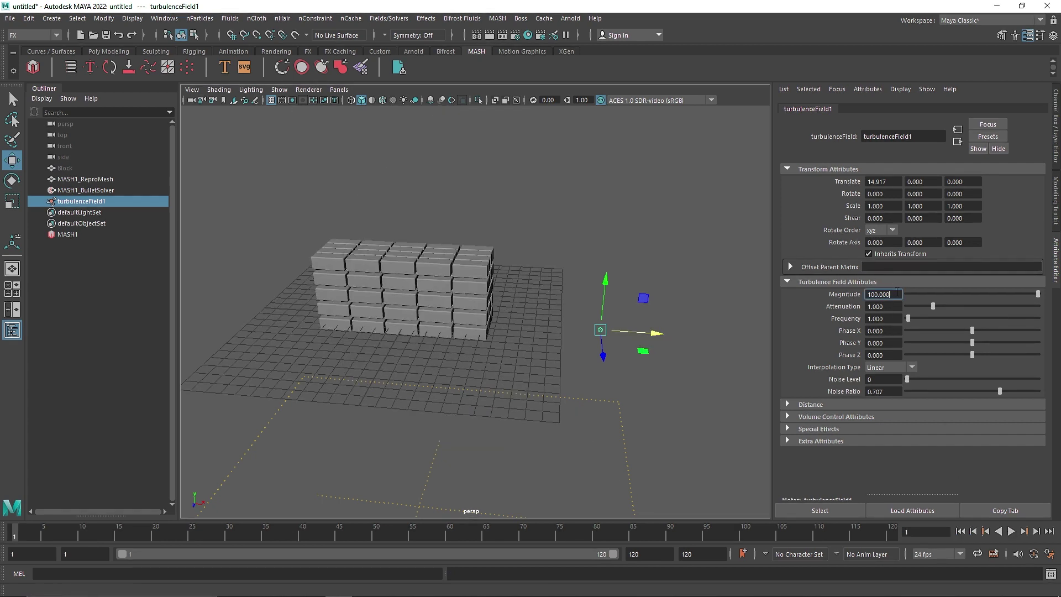
{"action": "type", "text": "75"}
{"action": "key", "text": "Return"}
{"action": "type", "text": "50"}
{"action": "key", "text": "Return"}
{"action": "left_click", "coordinate": [883, 379]}
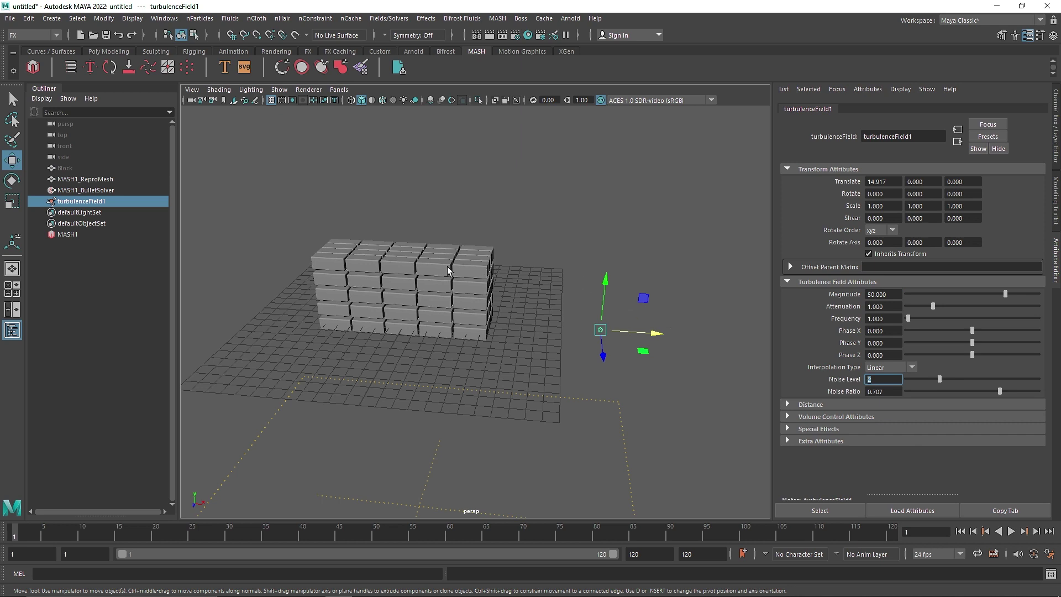
Select the MASH1 network and play the simulation with the adjusted turbulence, stopping at frame 40
{"action": "left_click", "coordinate": [105, 234]}
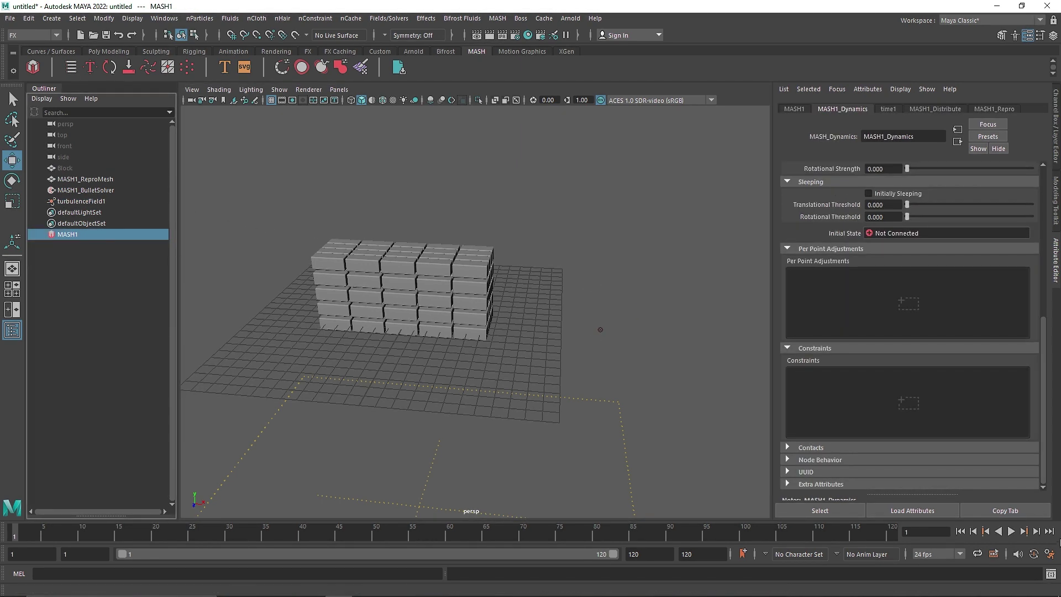
{"action": "left_click", "coordinate": [1010, 531]}
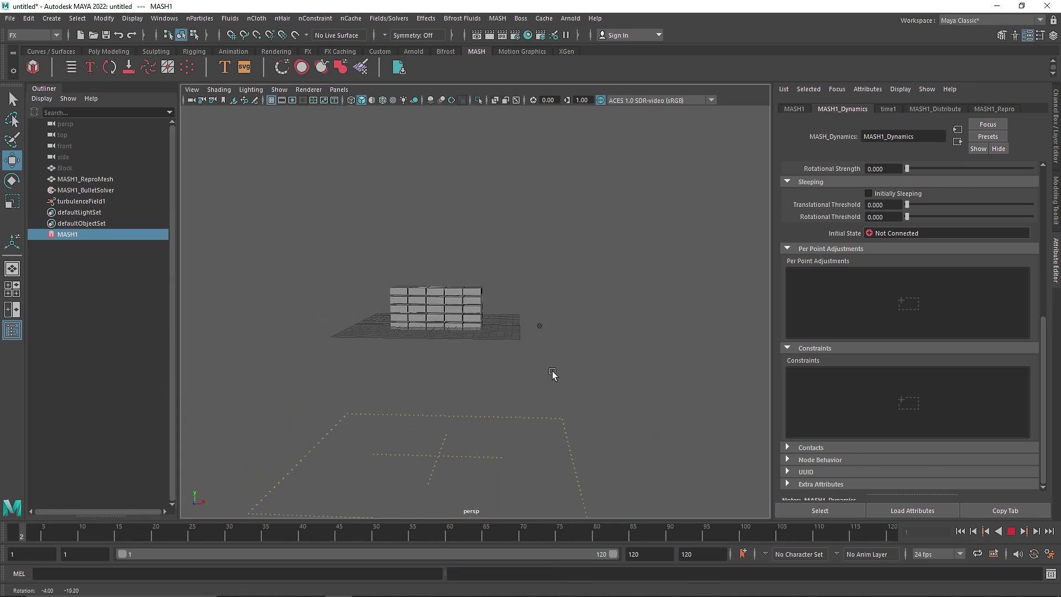
{"action": "left_click", "coordinate": [1013, 532]}
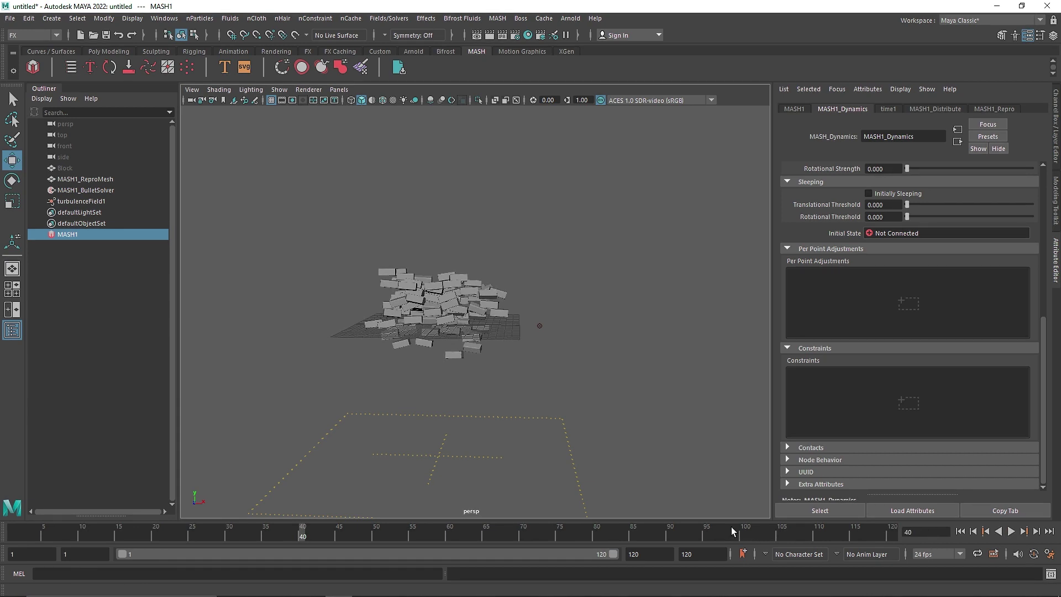
Extend both the playback range end and the animation end to frame 250
{"action": "type", "text": "250"}
{"action": "left_click", "coordinate": [629, 556]}
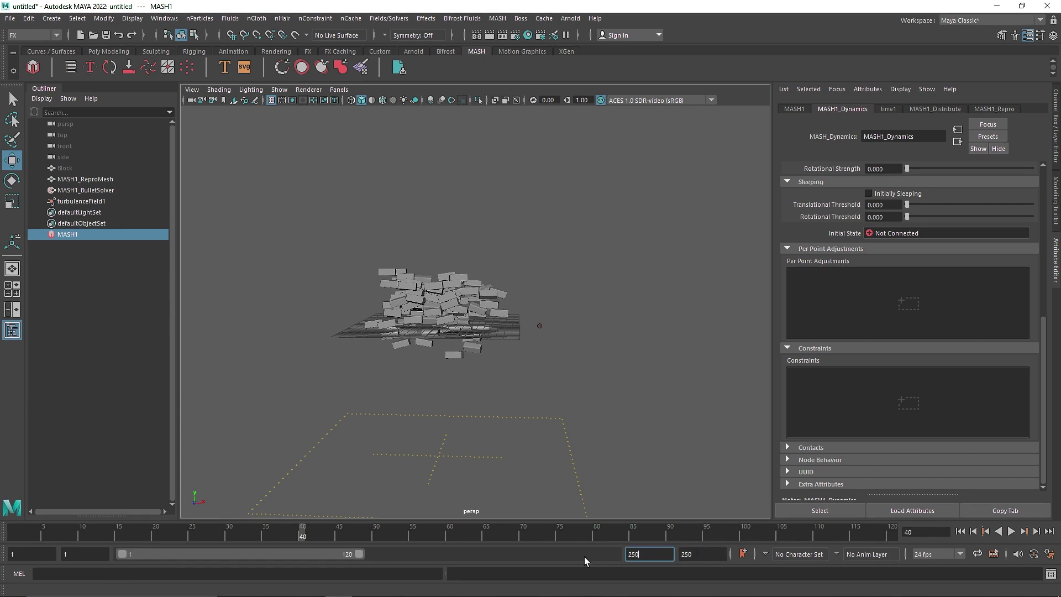
{"action": "type", "text": "250"}
{"action": "key", "text": "Return"}
Play the turbulence simulation over the extended range, stop it and rewind to the first frame
{"action": "left_click", "coordinate": [1011, 531]}
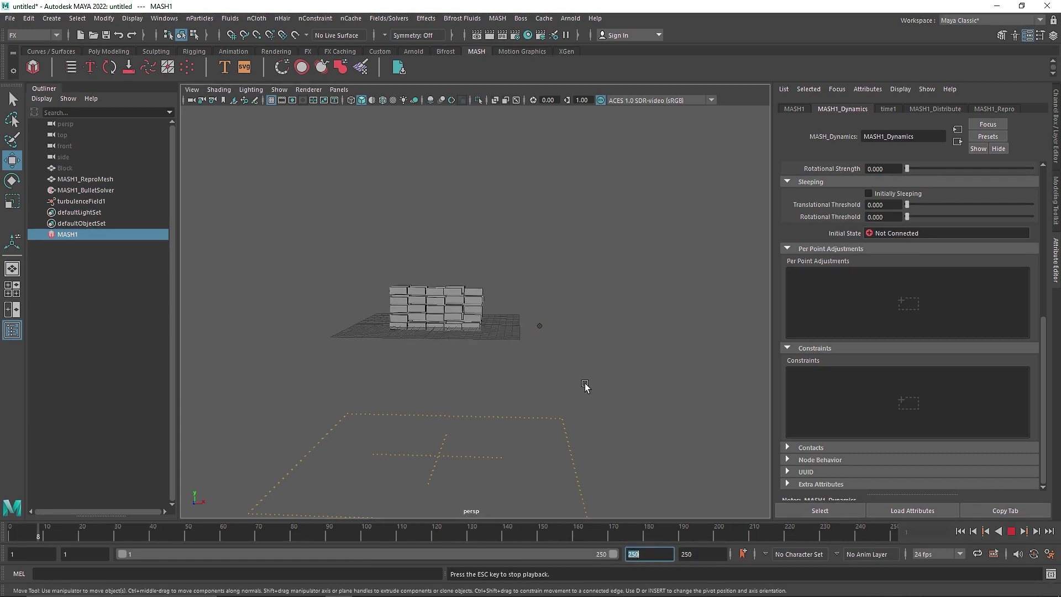
{"action": "left_click_drag", "start_coordinate": [585, 387], "coordinate": [554, 386], "text": "alt"}
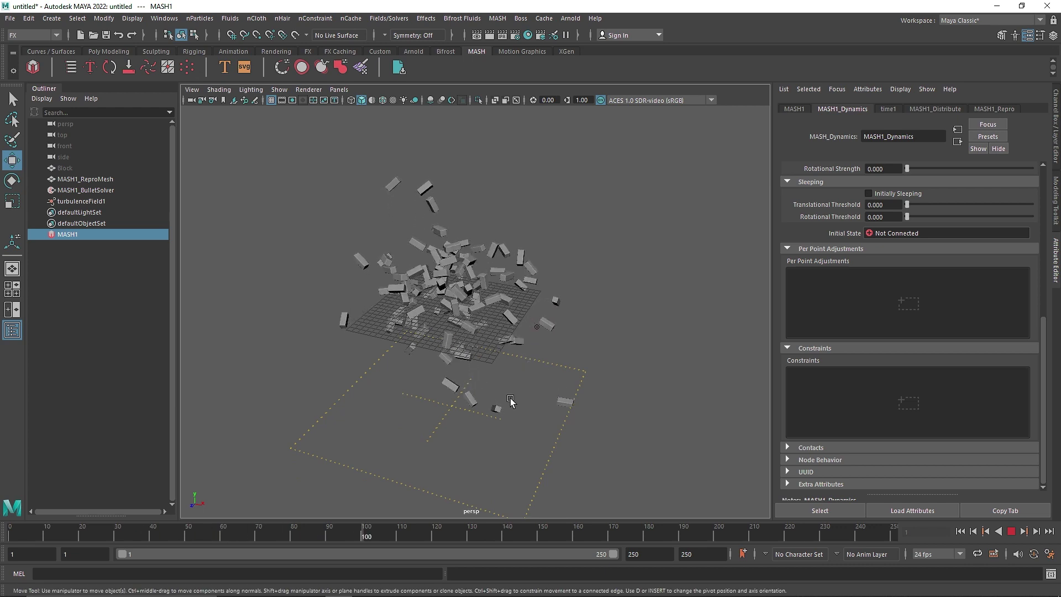
{"action": "left_click", "coordinate": [1012, 532]}
{"action": "left_click", "coordinate": [961, 531]}
{"action": "left_click", "coordinate": [960, 531]}
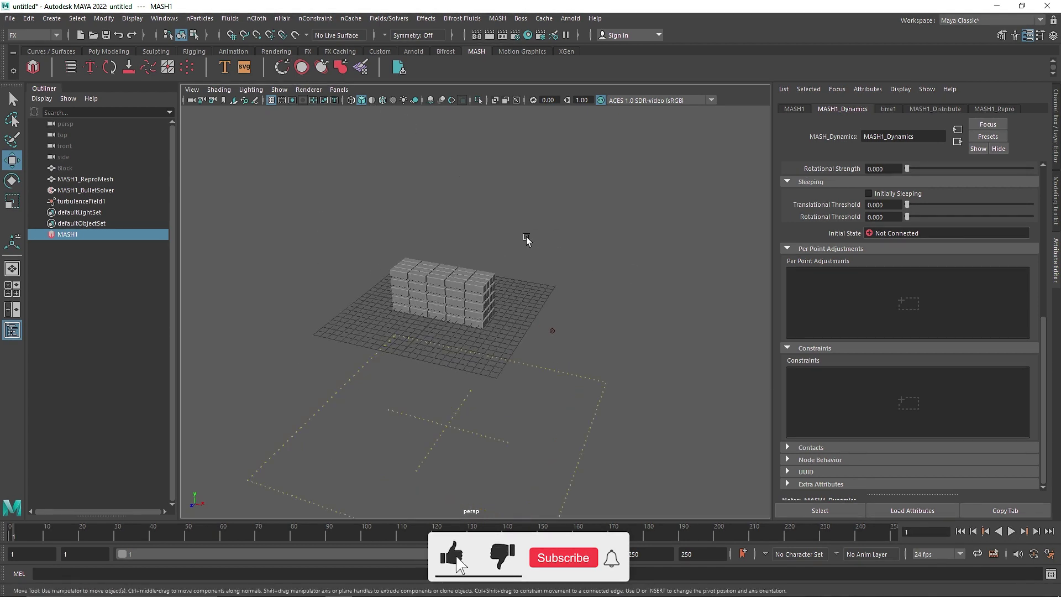
Create a Newton field and raise it above the block stack to about 8.44 on Y
{"action": "left_click", "coordinate": [389, 19]}
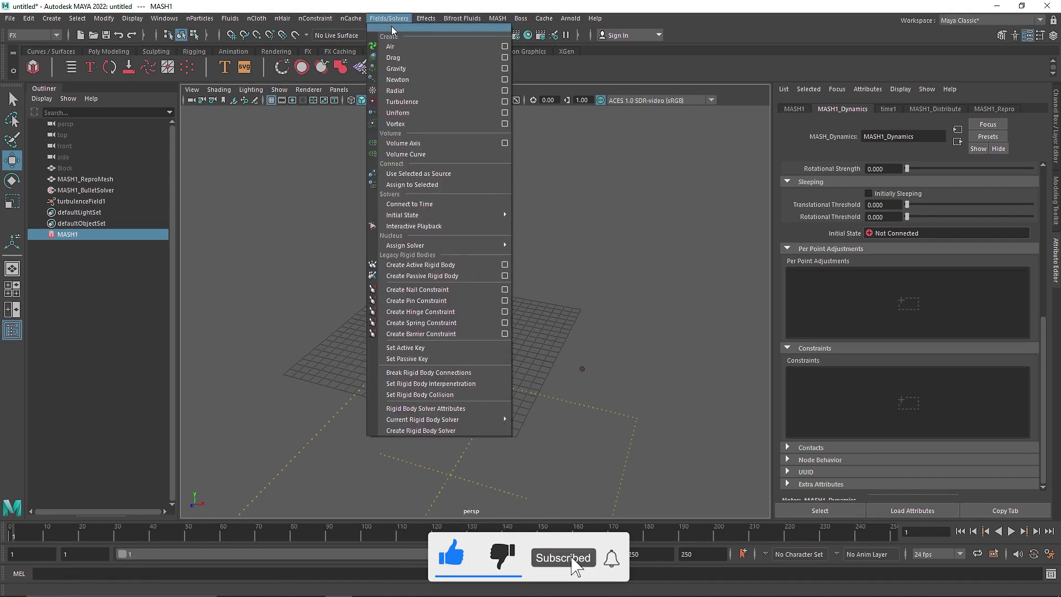
{"action": "left_click", "coordinate": [419, 81]}
{"action": "left_click_drag", "start_coordinate": [440, 303], "coordinate": [438, 214]}
{"action": "left_click_drag", "start_coordinate": [439, 276], "coordinate": [471, 256], "text": "alt"}
{"action": "scroll", "coordinate": [396, 265], "scroll_direction": "up", "scroll_amount": 5}
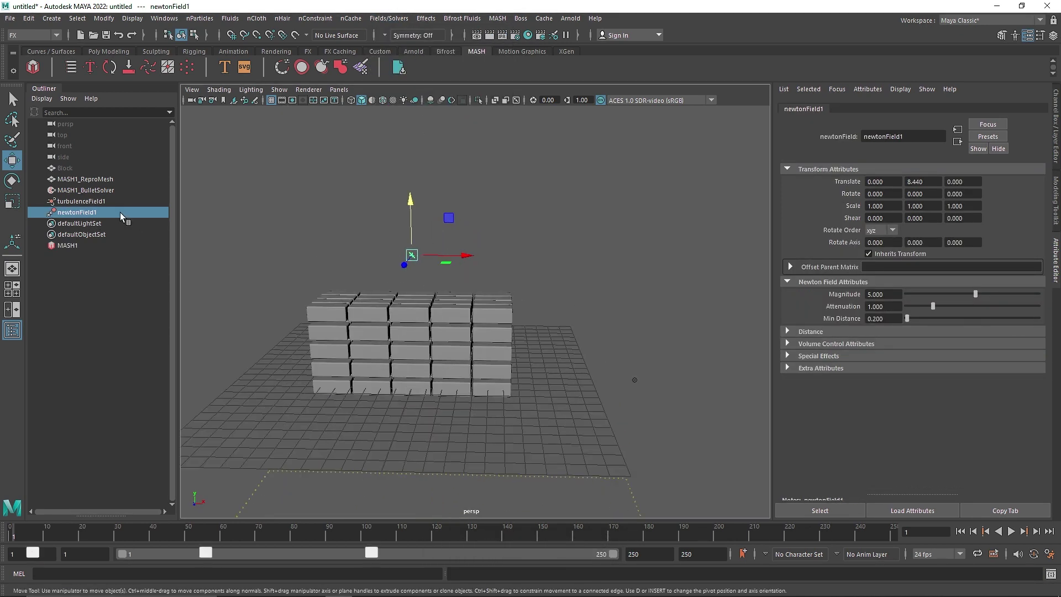
Connect the Newton field to the MASH1 Bullet Solver's Fields and set the field's Magnitude to 15
{"action": "left_click", "coordinate": [78, 190]}
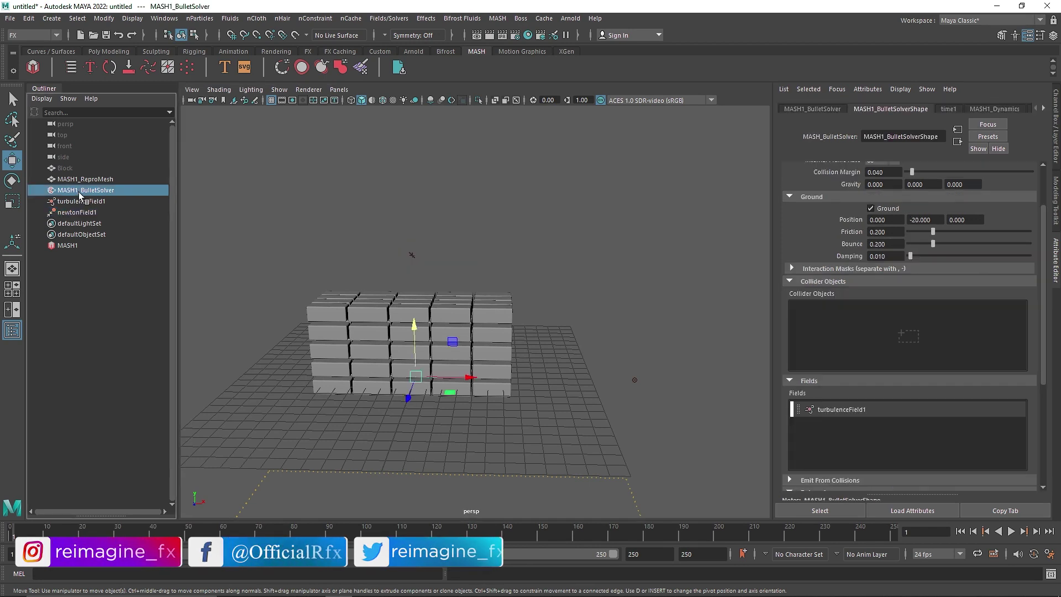
{"action": "middle_click_drag", "start_coordinate": [77, 213], "coordinate": [841, 433]}
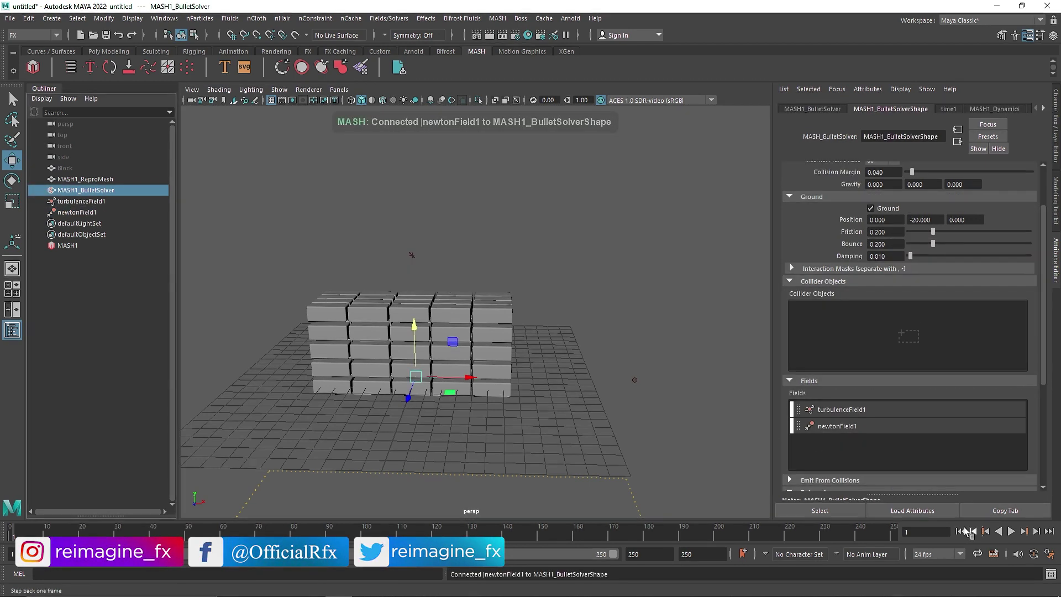
{"action": "left_click", "coordinate": [78, 212]}
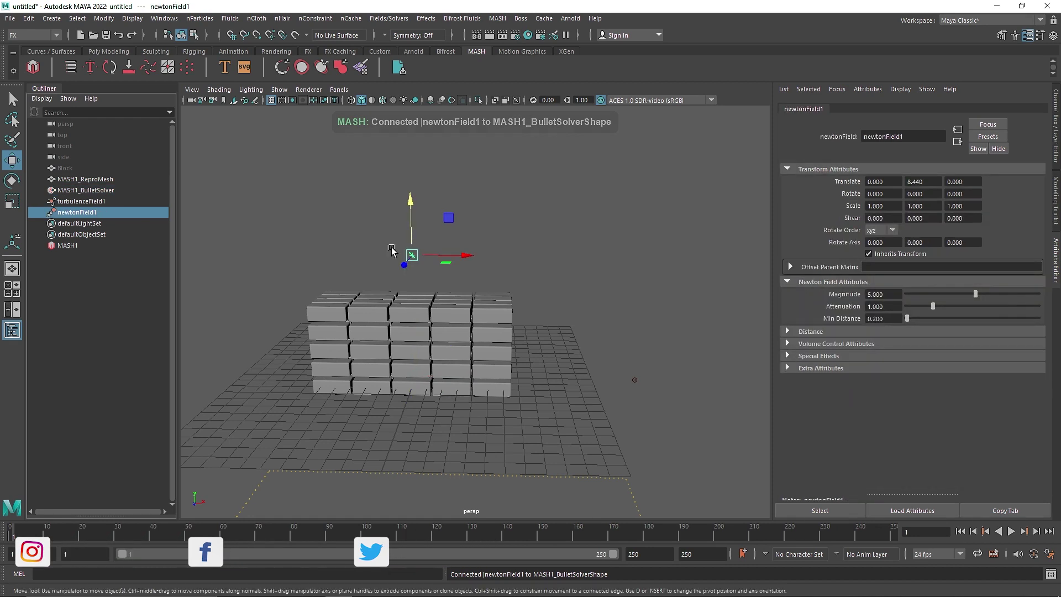
{"action": "double_click", "coordinate": [884, 294]}
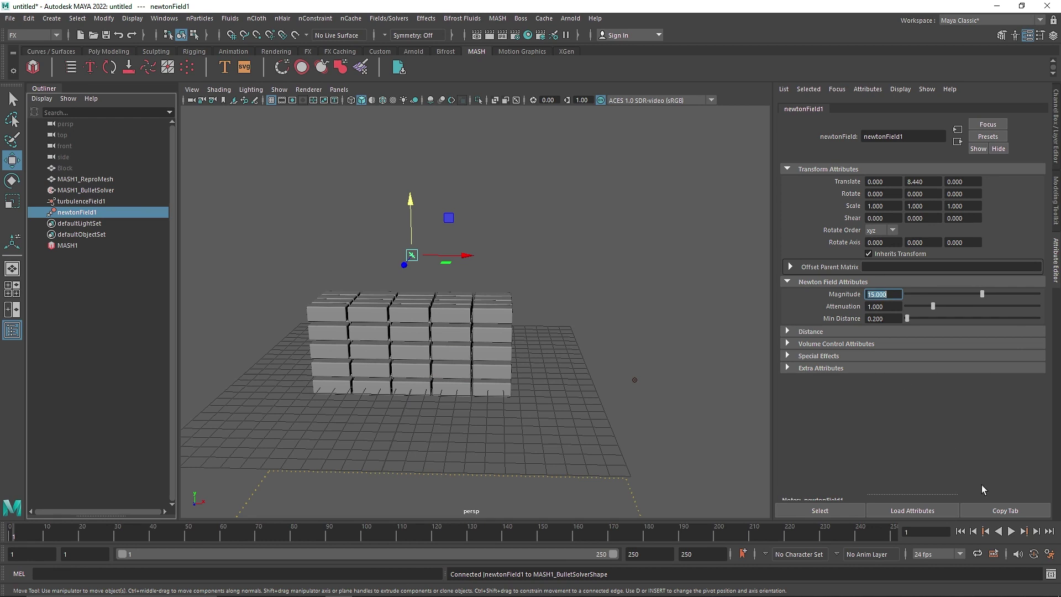
Play the simulation with the Newton field, set its Magnitude to 25 and stop playback
{"action": "left_click", "coordinate": [1011, 531]}
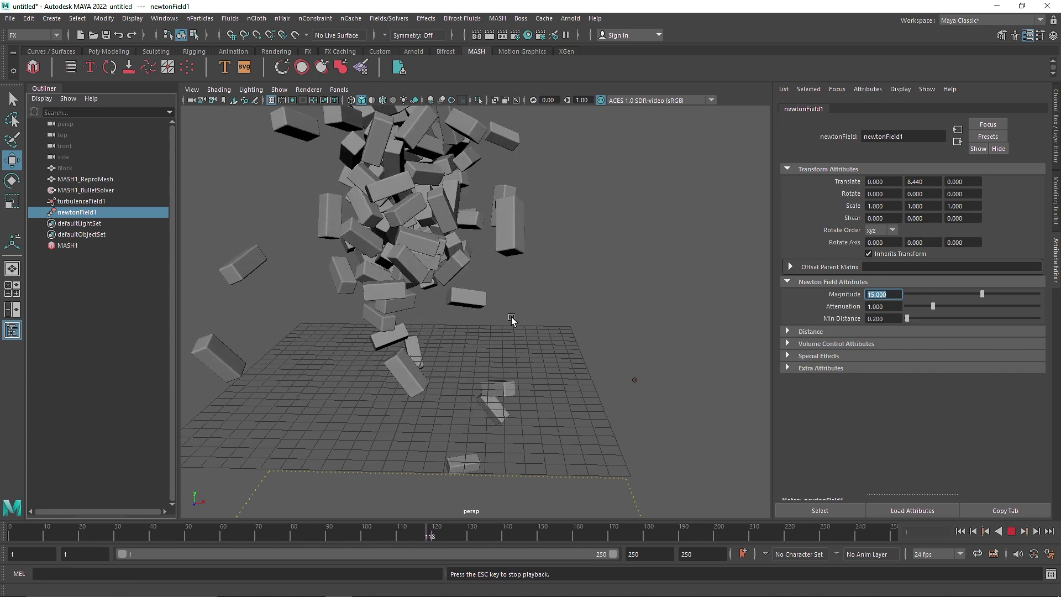
{"action": "middle_click_drag", "start_coordinate": [512, 318], "coordinate": [514, 337], "text": "alt"}
{"action": "scroll", "coordinate": [519, 346], "scroll_direction": "down", "scroll_amount": 2}
{"action": "left_click_drag", "start_coordinate": [525, 398], "coordinate": [710, 335], "text": "alt"}
{"action": "left_click_drag", "start_coordinate": [493, 408], "coordinate": [580, 378], "text": "alt"}
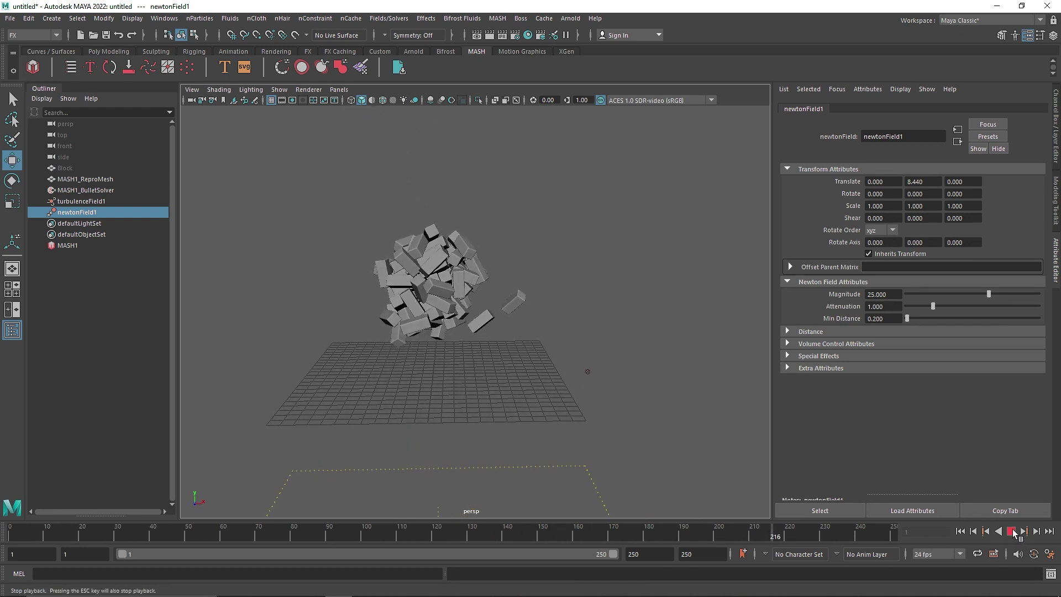
{"action": "left_click", "coordinate": [1011, 531]}
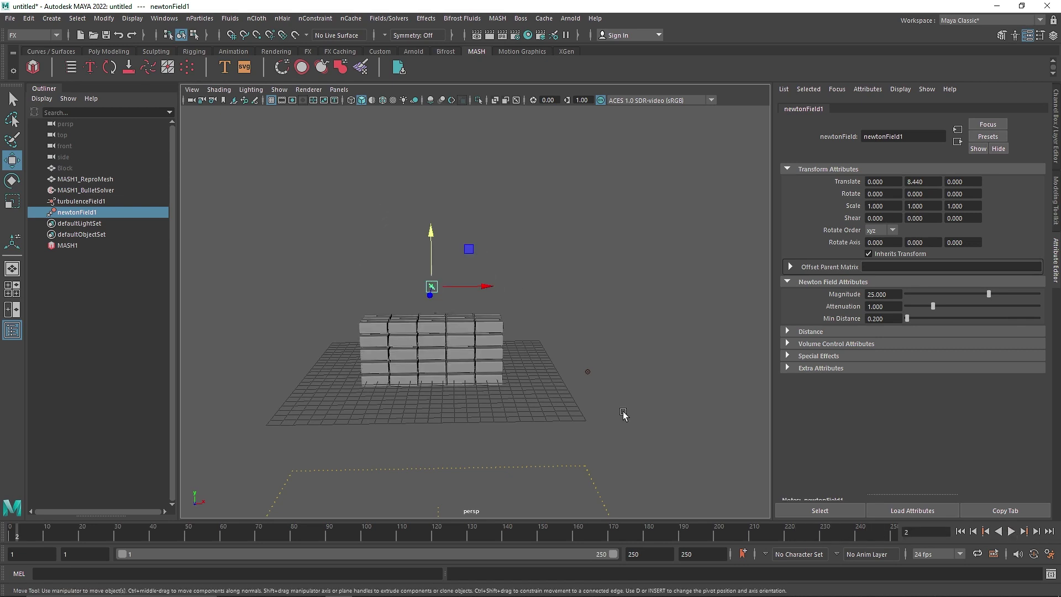
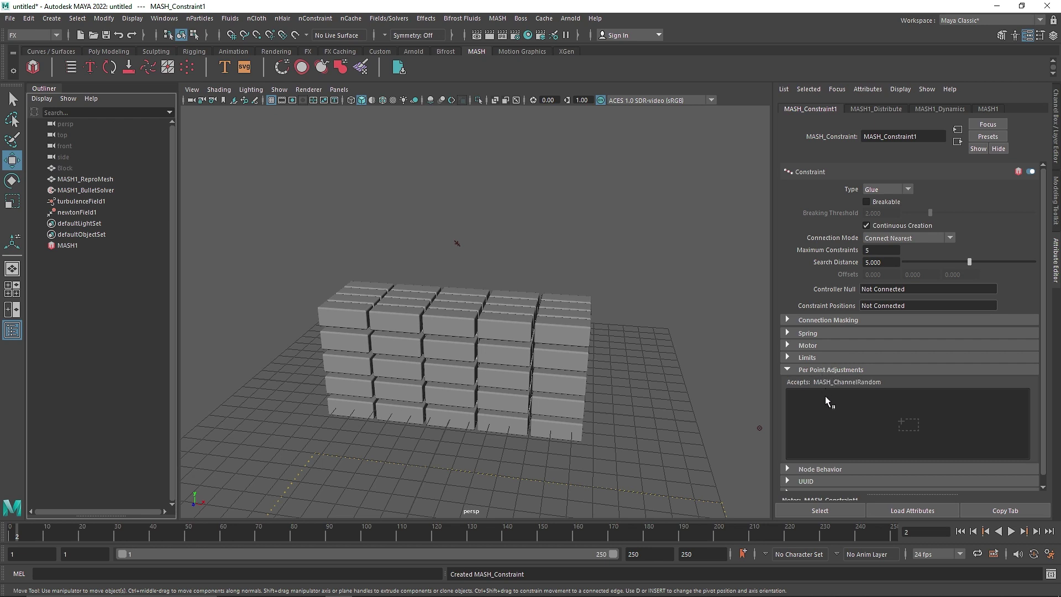
Add a Channel Random node to the glue constraint's Per Point Adjustments and open its settings
{"action": "right_click", "coordinate": [825, 397]}
{"action": "left_click", "coordinate": [851, 407]}
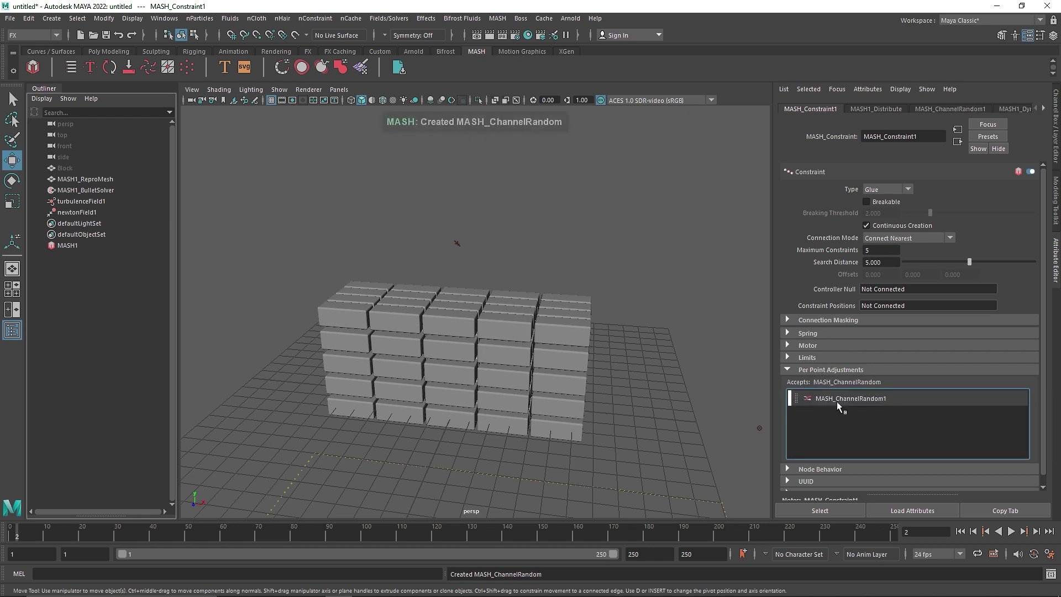
{"action": "double_click", "coordinate": [877, 398]}
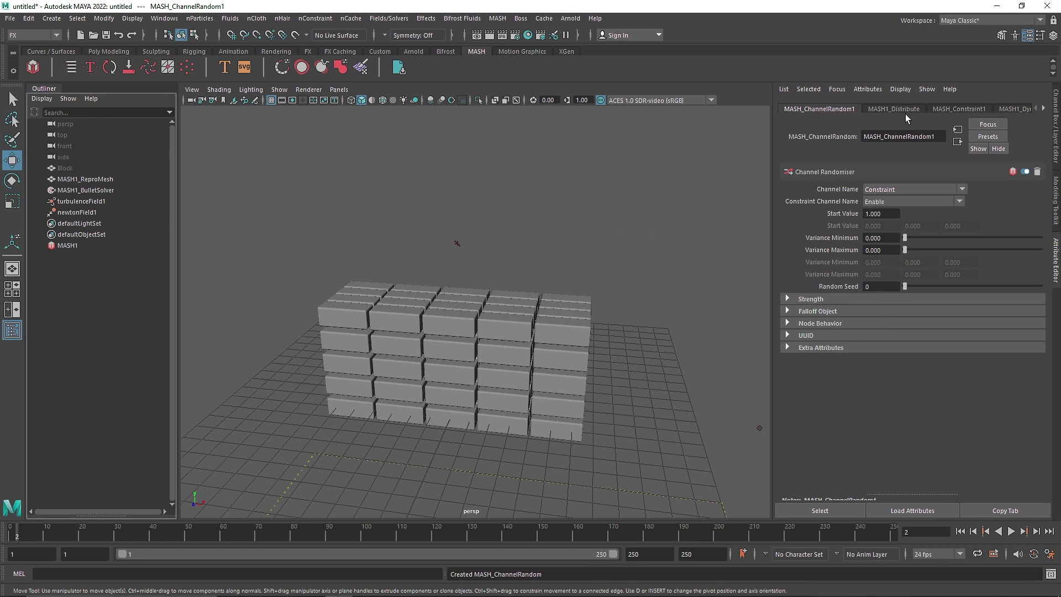
Look through the connected MASH nodes, return to the constraint's settings and check its Connection Mode options, keeping Connect Nearest
{"action": "left_click", "coordinate": [873, 112]}
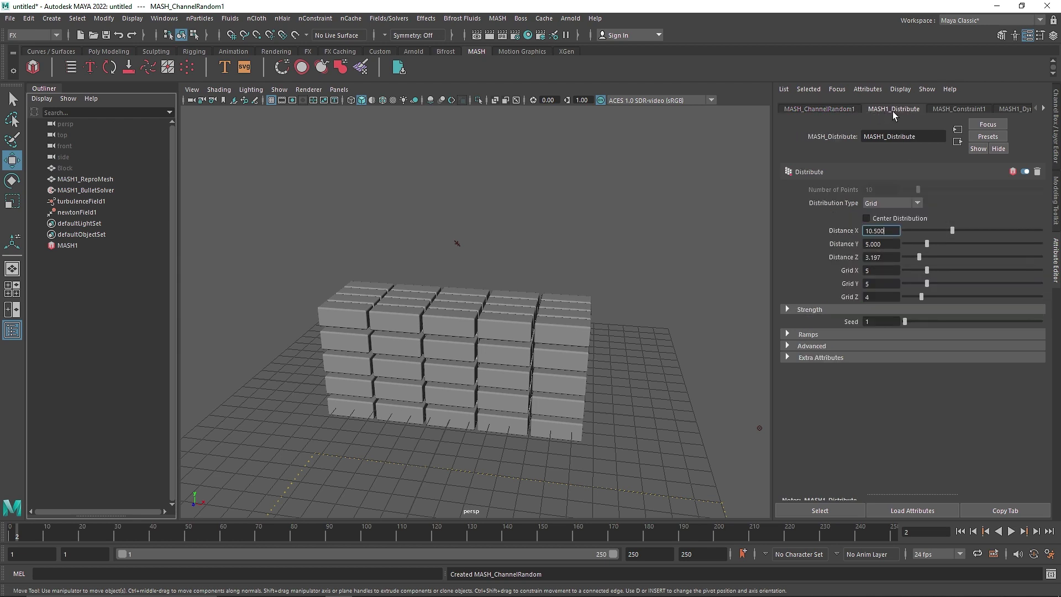
{"action": "left_click", "coordinate": [949, 108]}
{"action": "left_click", "coordinate": [1007, 111]}
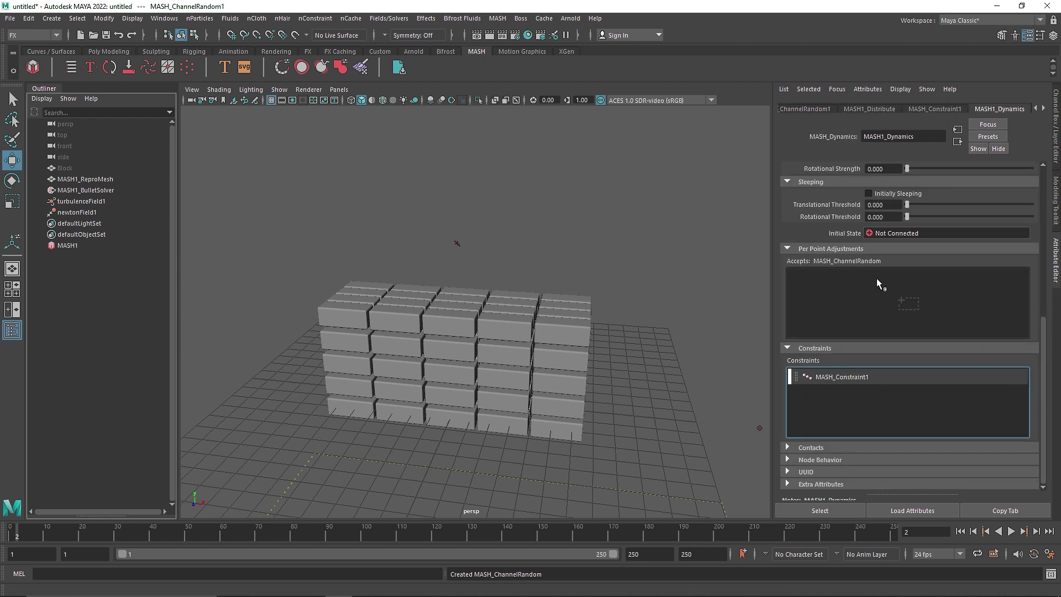
{"action": "double_click", "coordinate": [868, 378]}
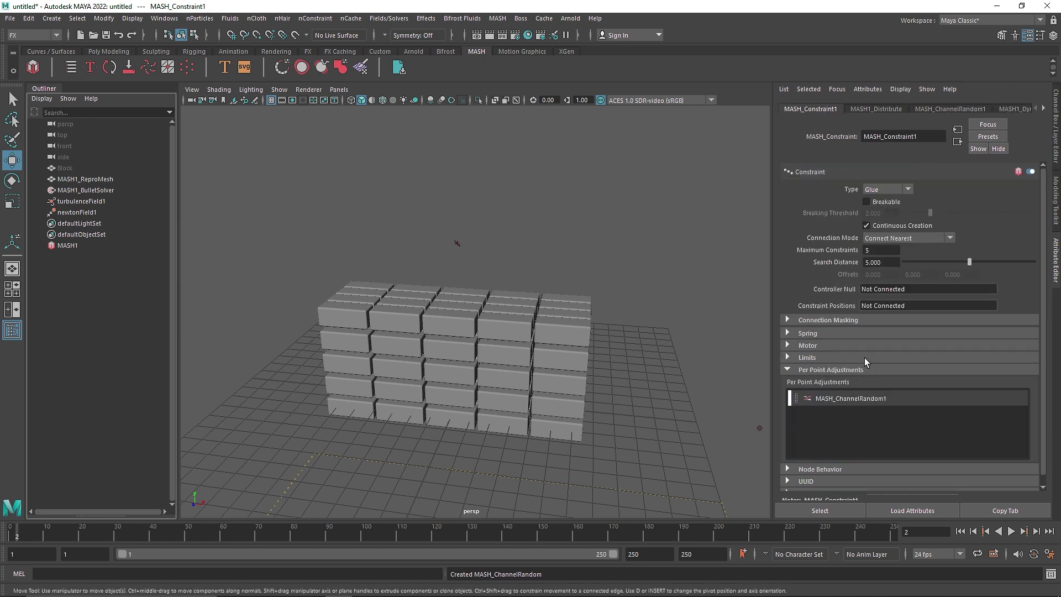
{"action": "left_click", "coordinate": [836, 369]}
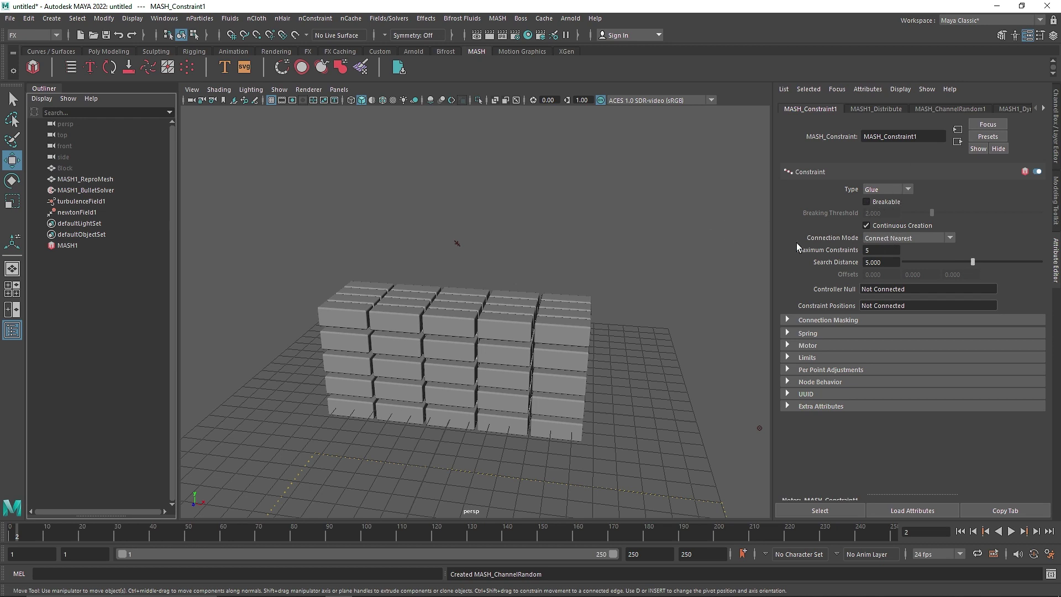
{"action": "left_click", "coordinate": [874, 243]}
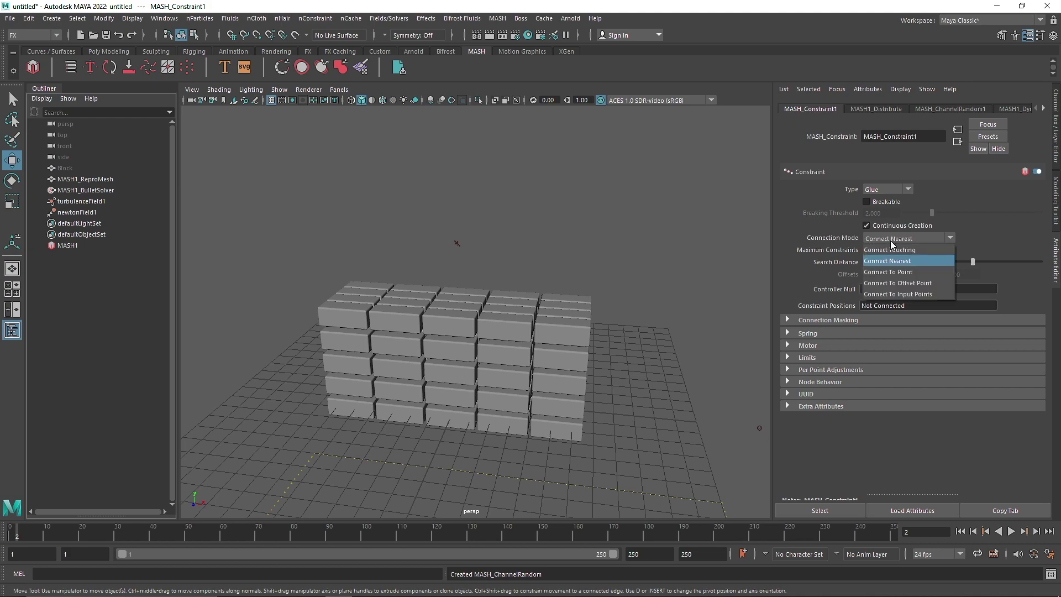
{"action": "left_click", "coordinate": [896, 241]}
Step back to frame 1, inspect the constraint links between the blocks and set the constraint's Search Distance to 3.5
{"action": "left_click_drag", "start_coordinate": [597, 308], "coordinate": [608, 348], "text": "alt"}
{"action": "left_click", "coordinate": [972, 531]}
{"action": "left_click_drag", "start_coordinate": [619, 393], "coordinate": [586, 379], "text": "alt"}
{"action": "scroll", "coordinate": [587, 379], "scroll_direction": "up", "scroll_amount": 8}
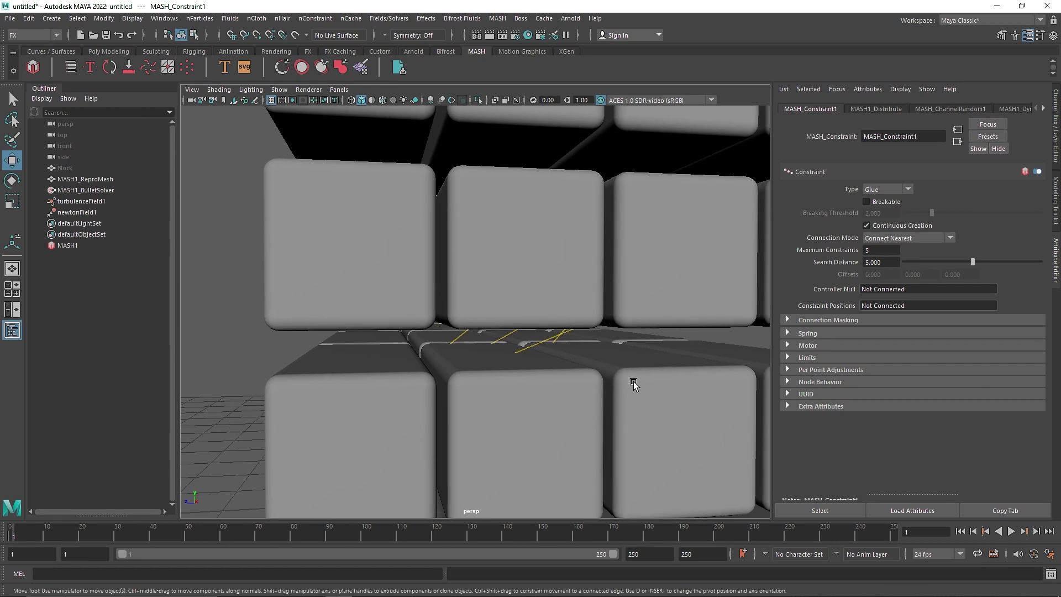
{"action": "left_click_drag", "start_coordinate": [564, 353], "coordinate": [565, 350], "text": "alt"}
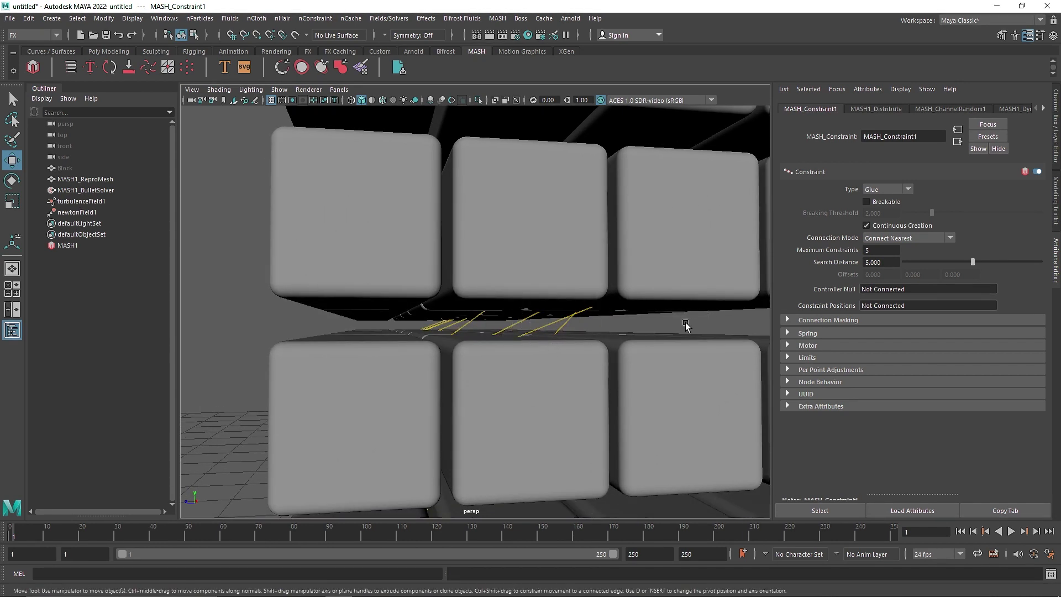
{"action": "left_click", "coordinate": [888, 262]}
{"action": "left_click_drag", "start_coordinate": [973, 260], "coordinate": [943, 263]}
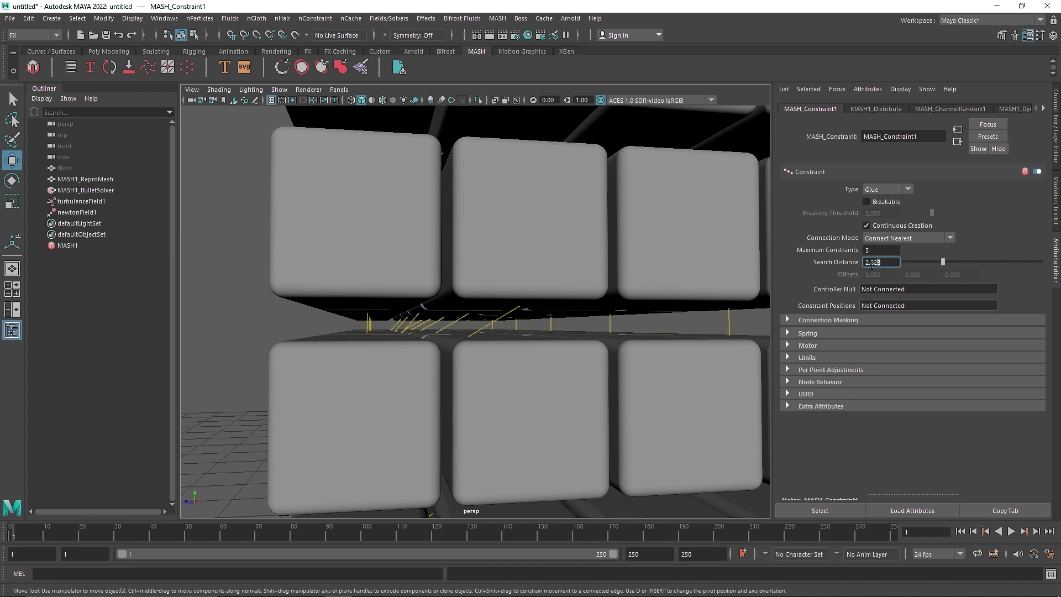
{"action": "type", "text": "3.5"}
{"action": "key", "text": "Return"}
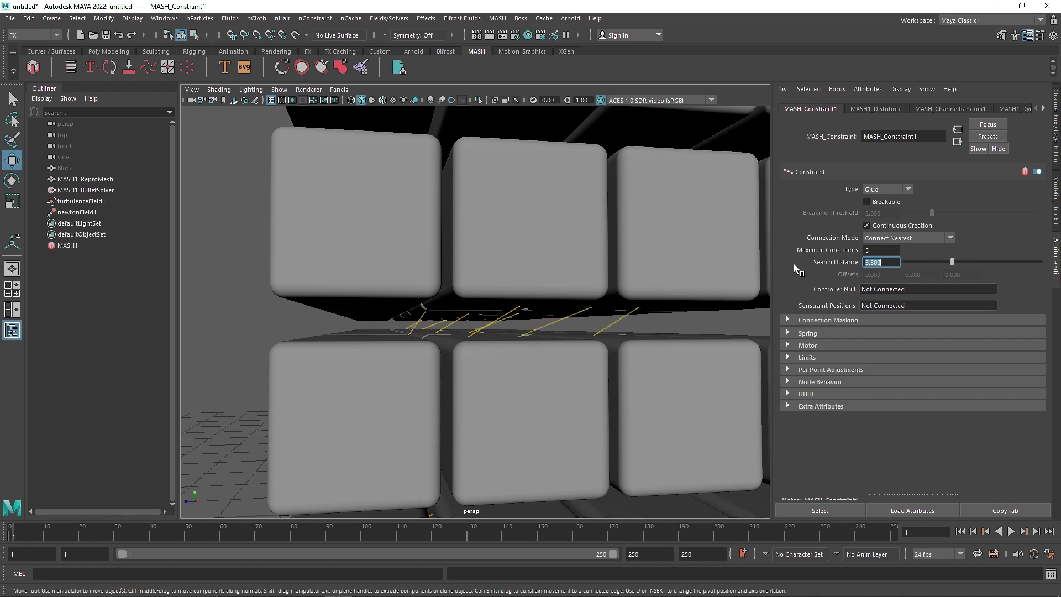
Set the glue constraint's Maximum Constraints to 10 and look over the block stack
{"action": "right_click_drag", "start_coordinate": [423, 293], "coordinate": [353, 304], "text": "alt"}
{"action": "left_click_drag", "start_coordinate": [353, 303], "coordinate": [407, 325], "text": "alt"}
{"action": "scroll", "coordinate": [475, 342], "scroll_direction": "down", "scroll_amount": 3}
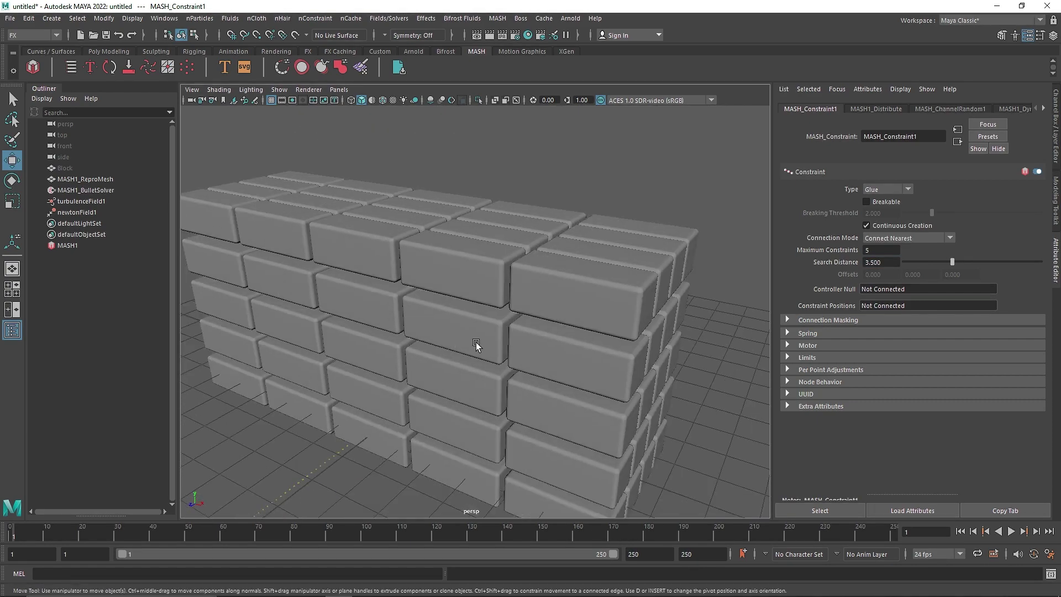
{"action": "left_click_drag", "start_coordinate": [486, 343], "coordinate": [436, 318], "text": "alt"}
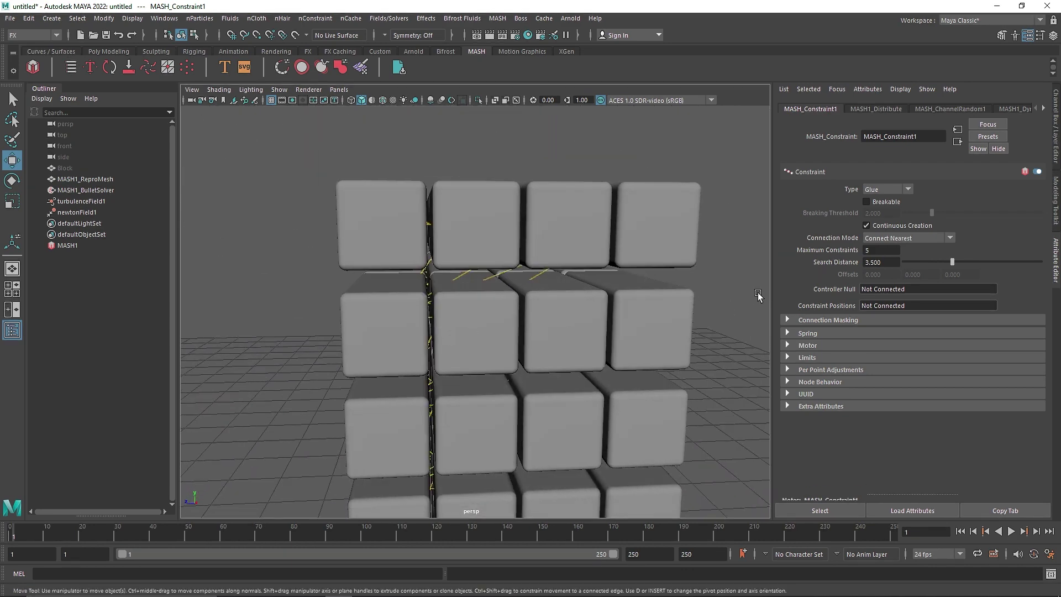
{"action": "left_click", "coordinate": [884, 250]}
{"action": "left_click_drag", "start_coordinate": [495, 355], "coordinate": [602, 327], "text": "alt"}
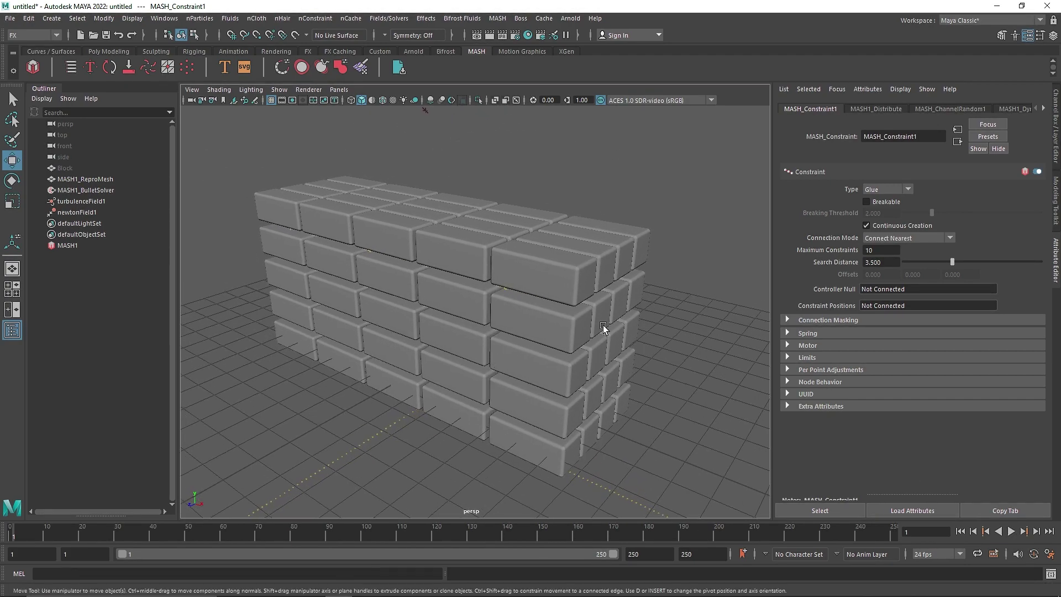
Check the constraint's Type options, keep Glue, and switch Breakable on and back off
{"action": "left_click", "coordinate": [868, 190]}
{"action": "left_click", "coordinate": [878, 200]}
{"action": "left_click", "coordinate": [866, 201]}
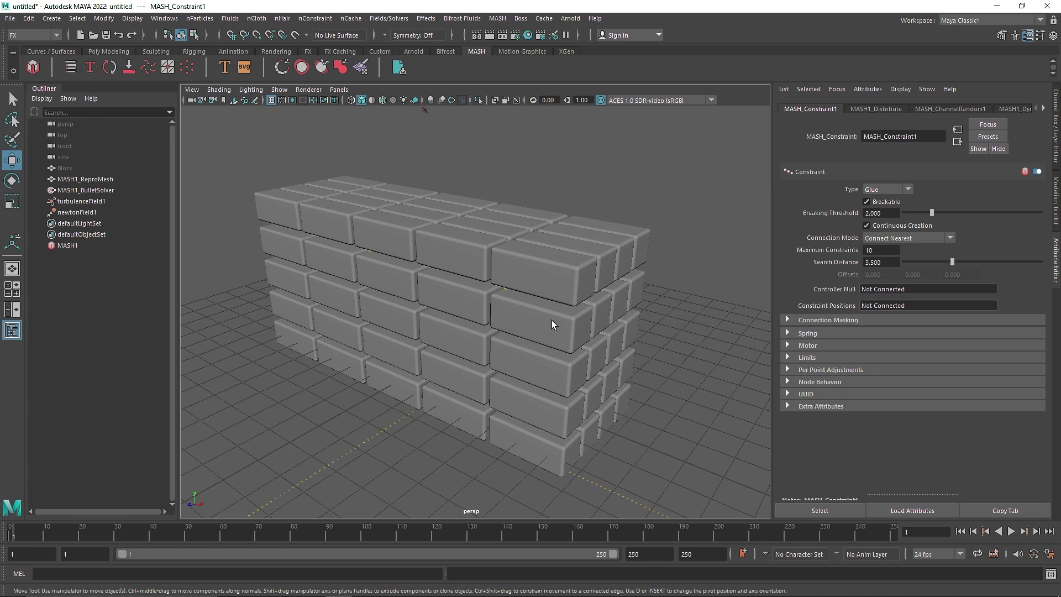
{"action": "left_click", "coordinate": [886, 202]}
Play the simulation with the unbreakable glue constraint and examine how the joined blocks move
{"action": "scroll", "coordinate": [697, 244], "scroll_direction": "down", "scroll_amount": 5}
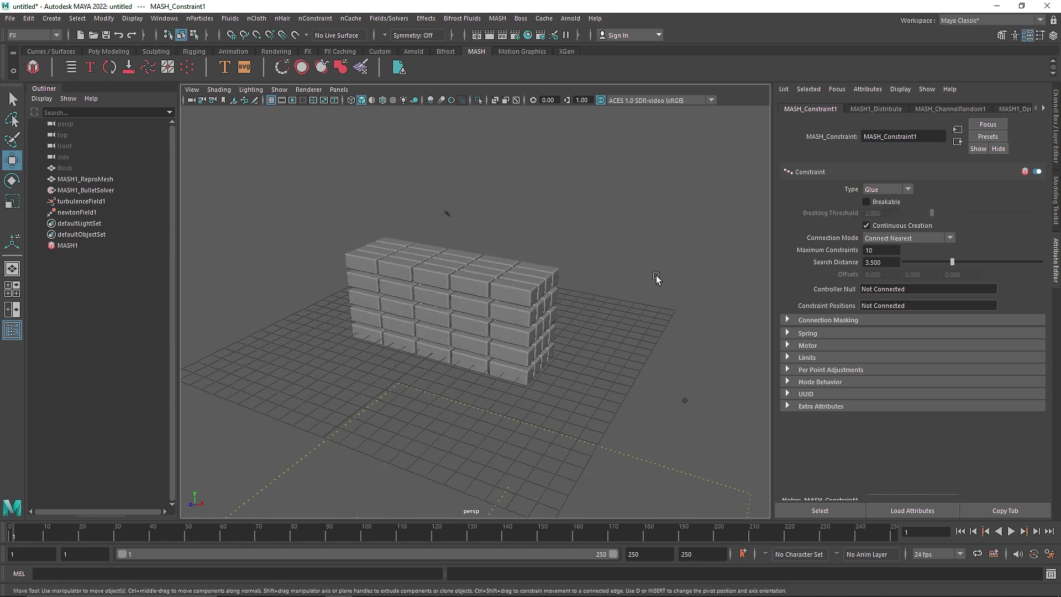
{"action": "key", "text": "alt+v"}
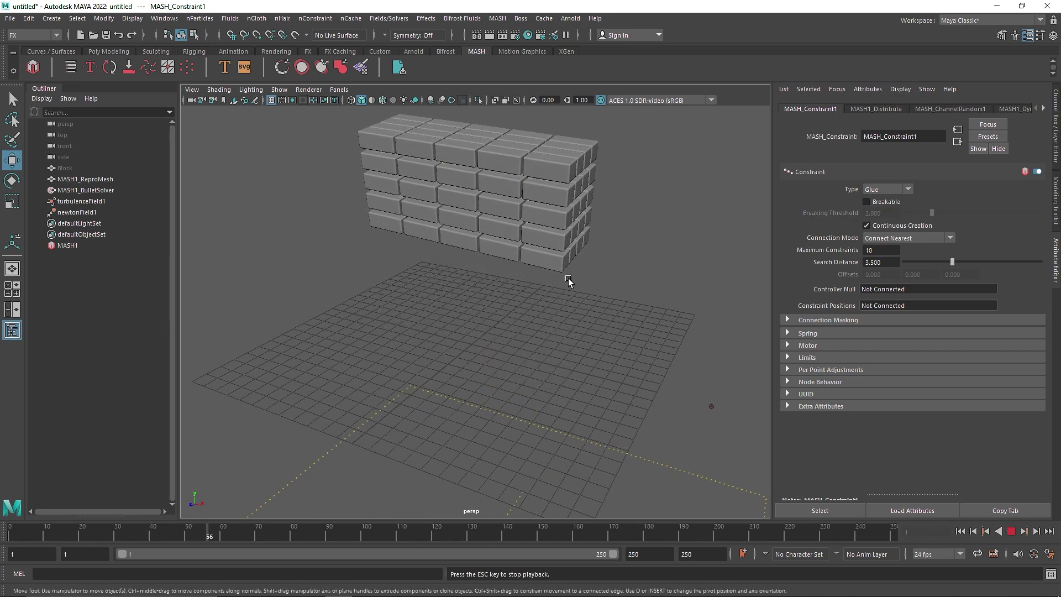
{"action": "scroll", "coordinate": [612, 326], "scroll_direction": "up", "scroll_amount": 2}
{"action": "left_click_drag", "start_coordinate": [612, 326], "coordinate": [608, 272], "text": "alt"}
{"action": "middle_click_drag", "start_coordinate": [614, 296], "coordinate": [616, 310], "text": "alt"}
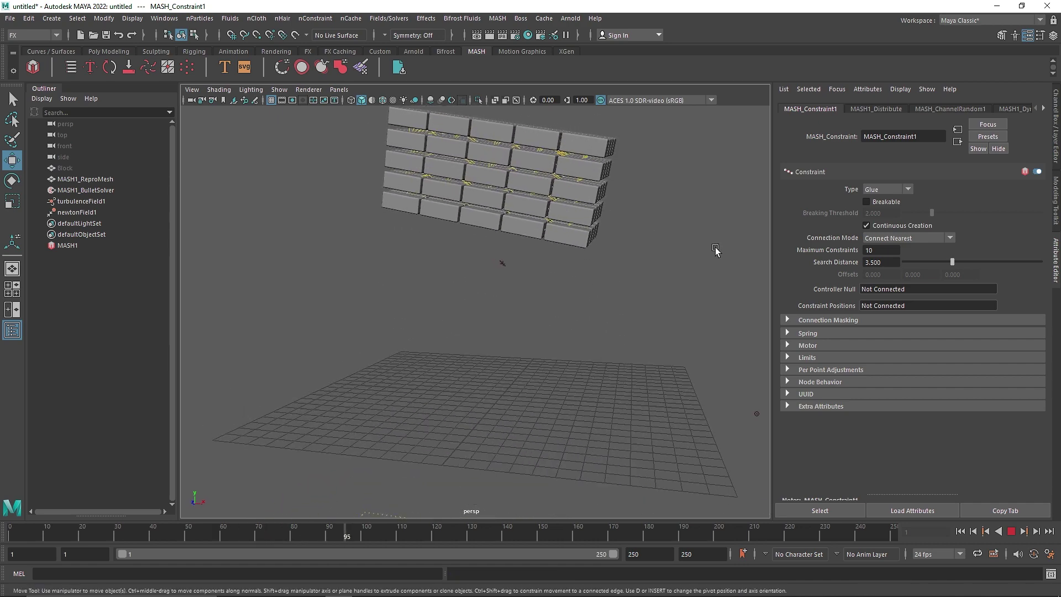
Raise the constraint's Search Distance to about 6.475, replay from the first frame and enable Breakable
{"action": "left_click_drag", "start_coordinate": [950, 261], "coordinate": [991, 260]}
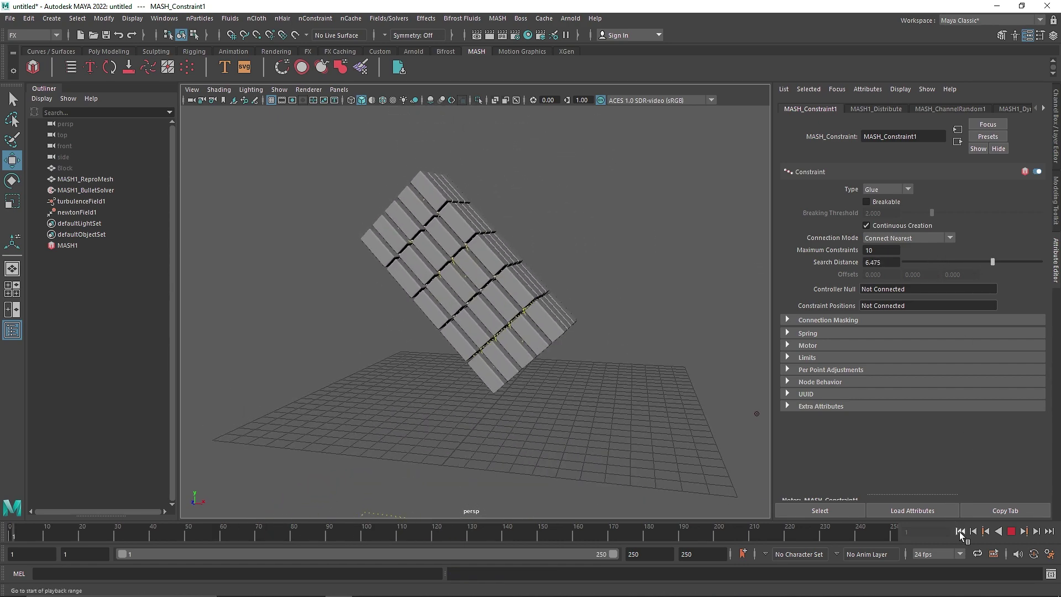
{"action": "left_click", "coordinate": [960, 531]}
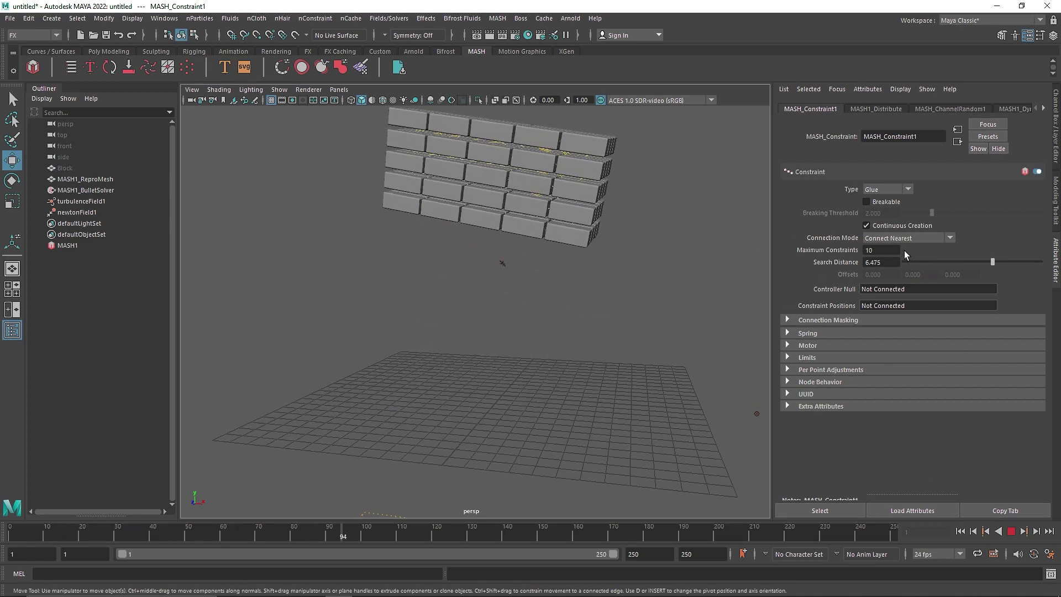
{"action": "left_click", "coordinate": [883, 203]}
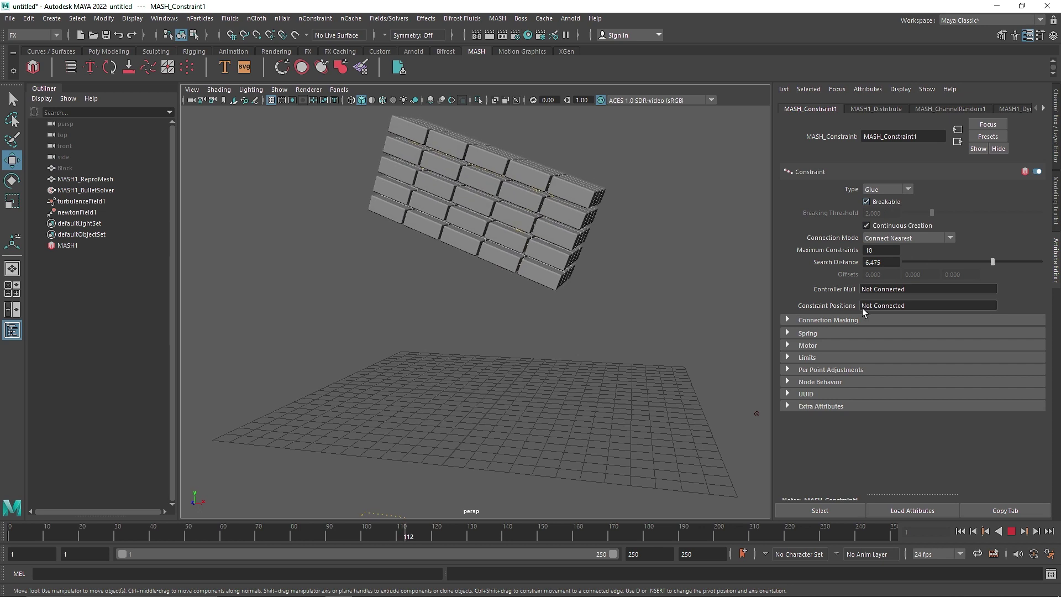
Try the Connect To Point connection mode on the glue constraint, replay the simulation, and return to Connect Nearest
{"action": "left_click", "coordinate": [959, 531]}
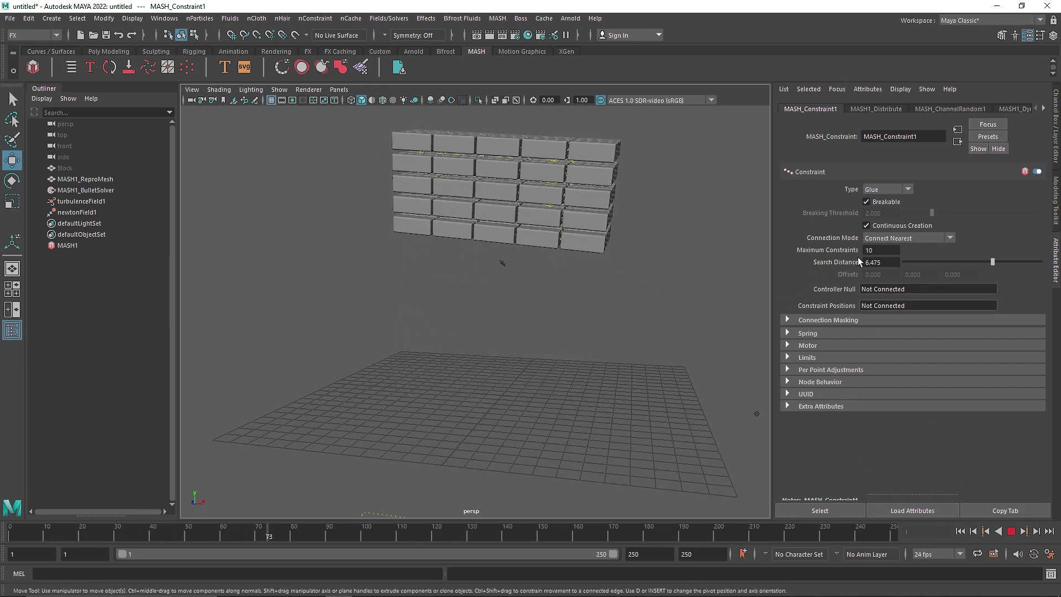
{"action": "left_click", "coordinate": [908, 237]}
{"action": "left_click", "coordinate": [913, 271]}
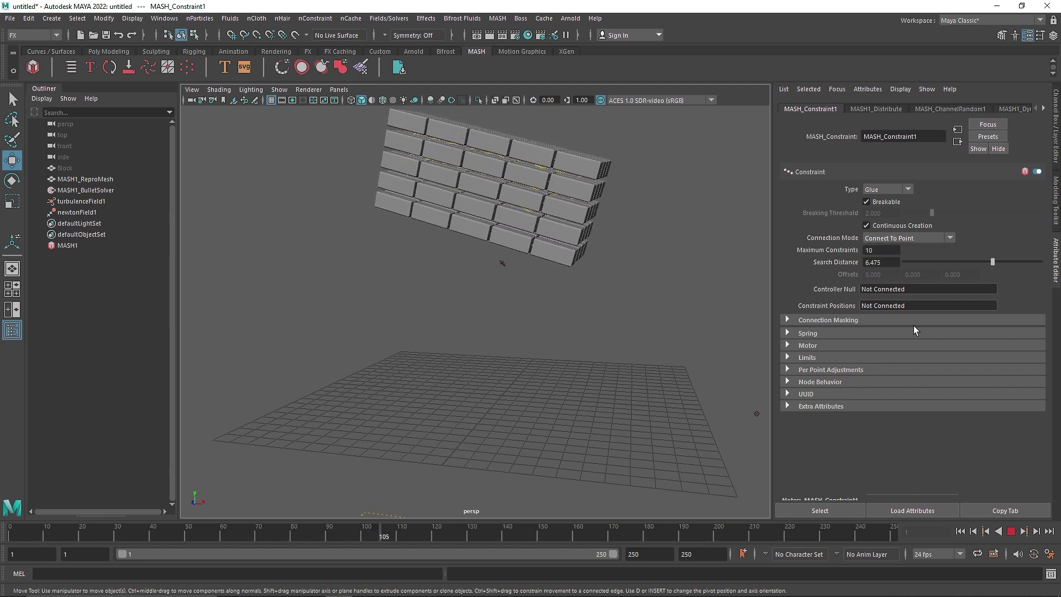
{"action": "left_click", "coordinate": [959, 531]}
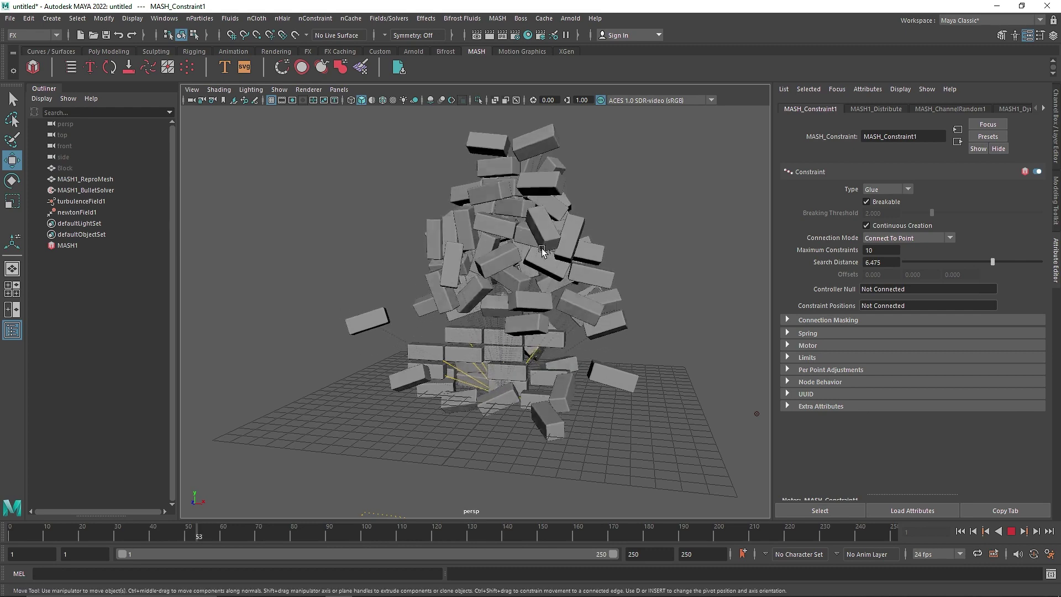
{"action": "left_click", "coordinate": [917, 238]}
{"action": "left_click", "coordinate": [906, 258]}
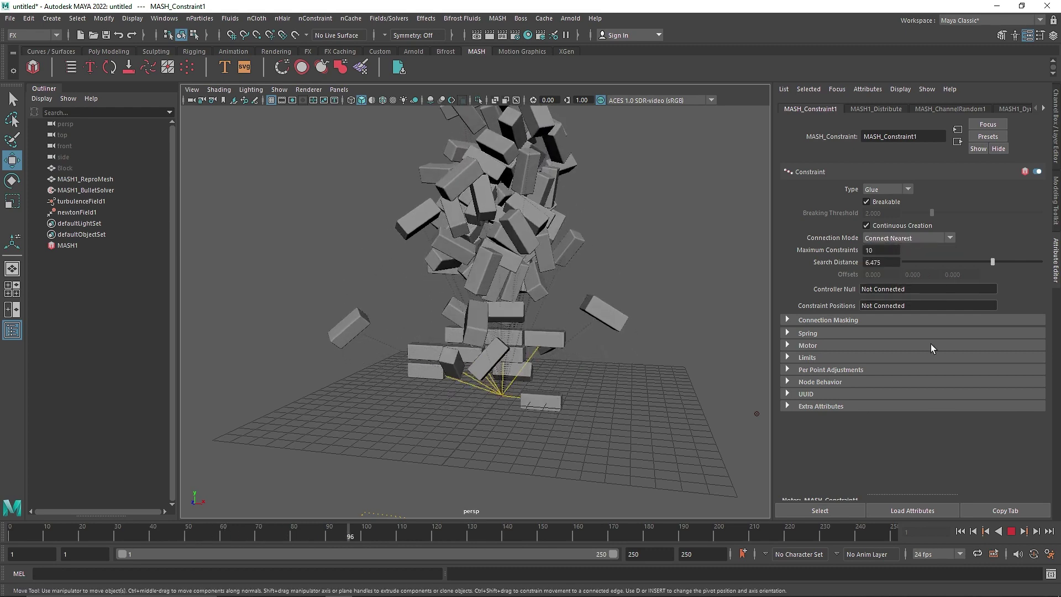
Raise the constraint's Search Distance to 10, replay the breakable simulation, and return to the first frame
{"action": "left_click", "coordinate": [960, 531]}
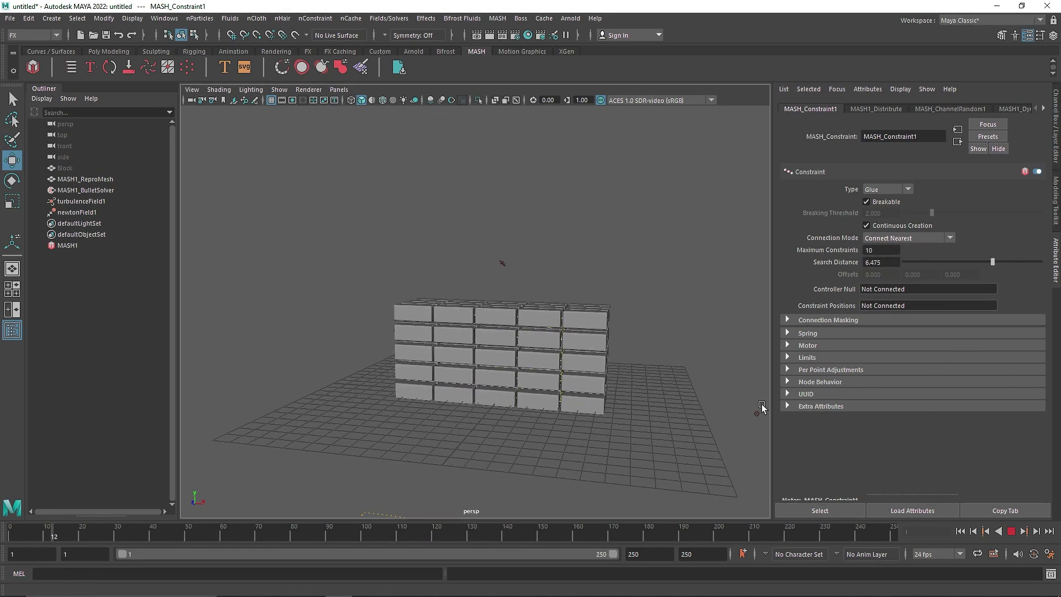
{"action": "left_click_drag", "start_coordinate": [992, 262], "coordinate": [1045, 260]}
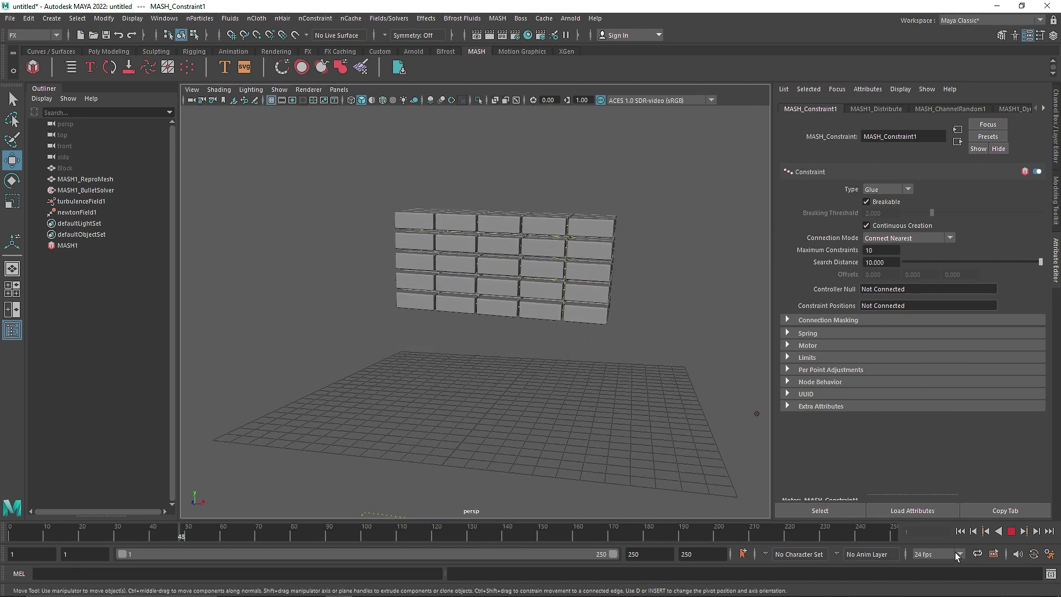
{"action": "left_click", "coordinate": [960, 531]}
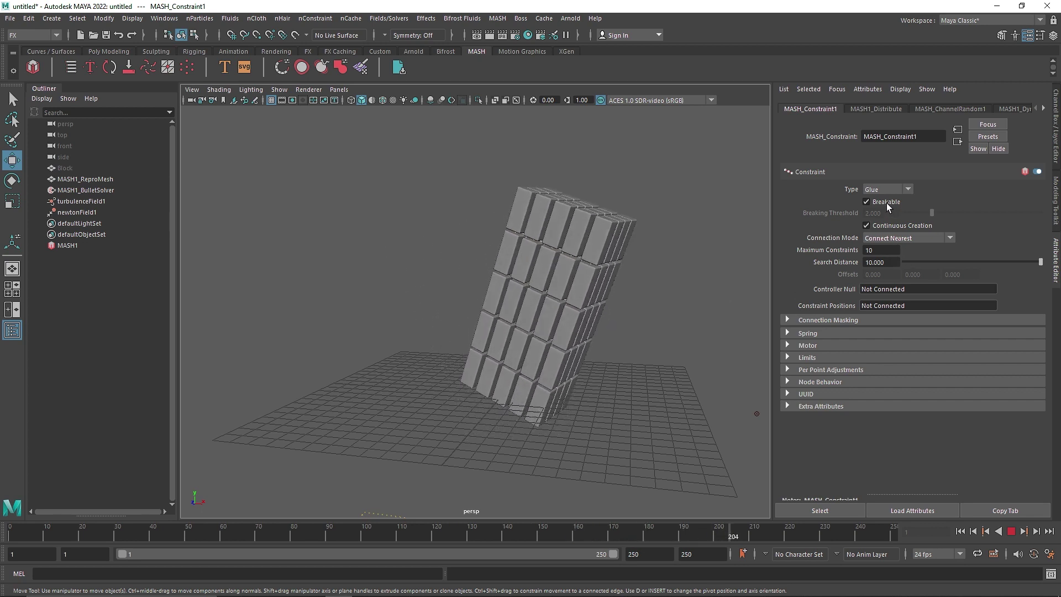
{"action": "left_click", "coordinate": [1011, 532]}
{"action": "left_click", "coordinate": [960, 531]}
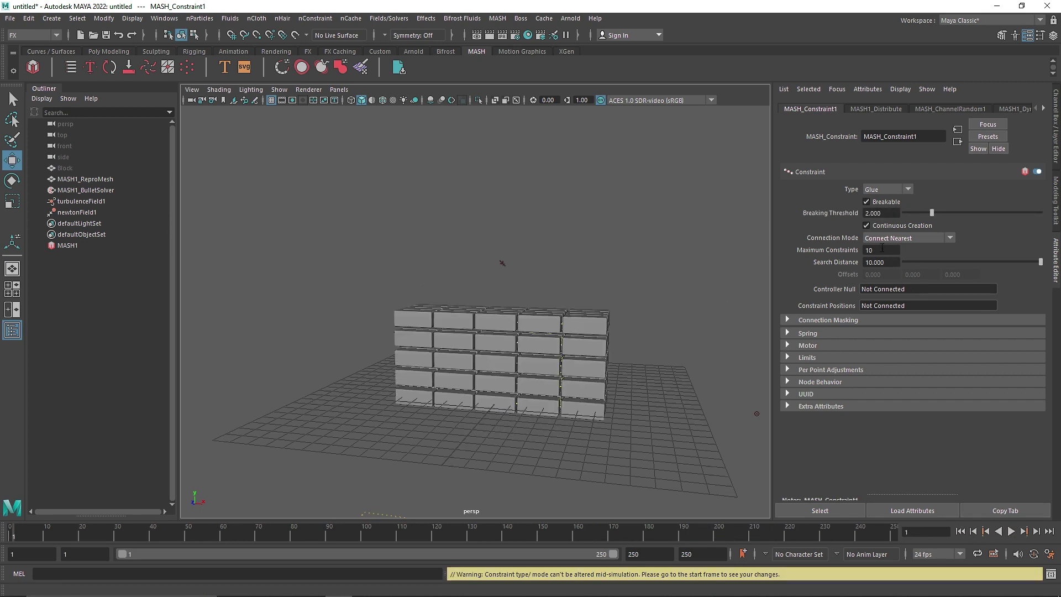
Set the constraint's Maximum Constraints to 4 and play the simulation to see how the blocks separate
{"action": "left_click", "coordinate": [886, 249]}
{"action": "left_click_drag", "start_coordinate": [685, 294], "coordinate": [668, 317], "text": "alt"}
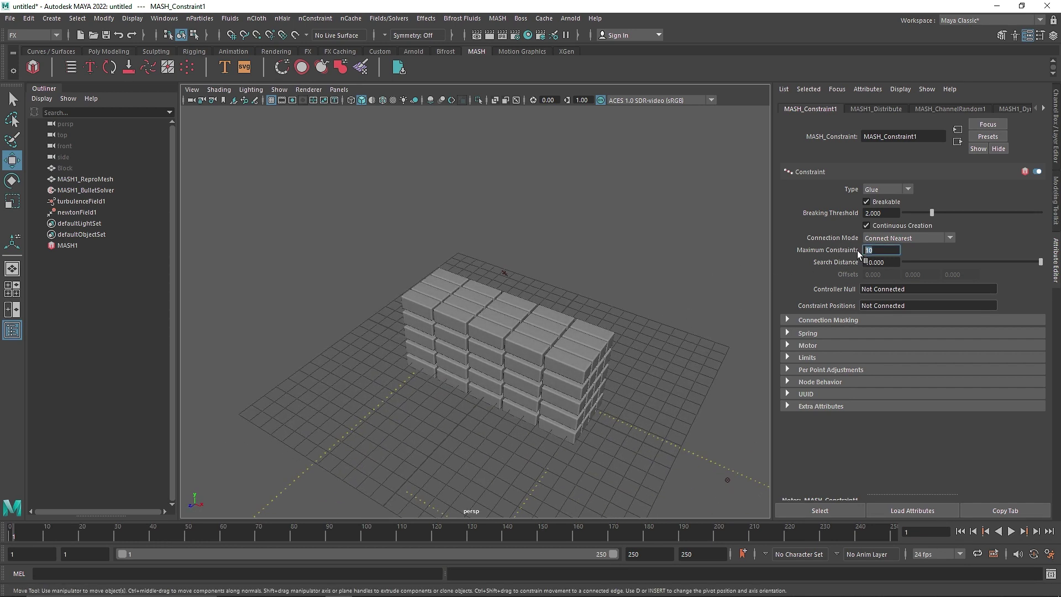
{"action": "key", "text": "Tab"}
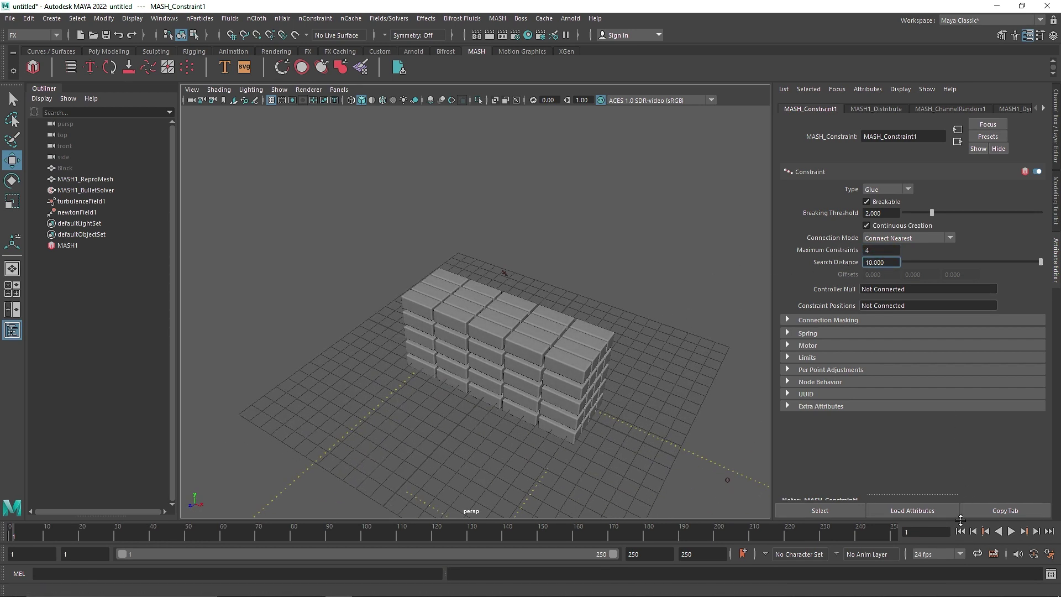
{"action": "left_click", "coordinate": [1018, 533]}
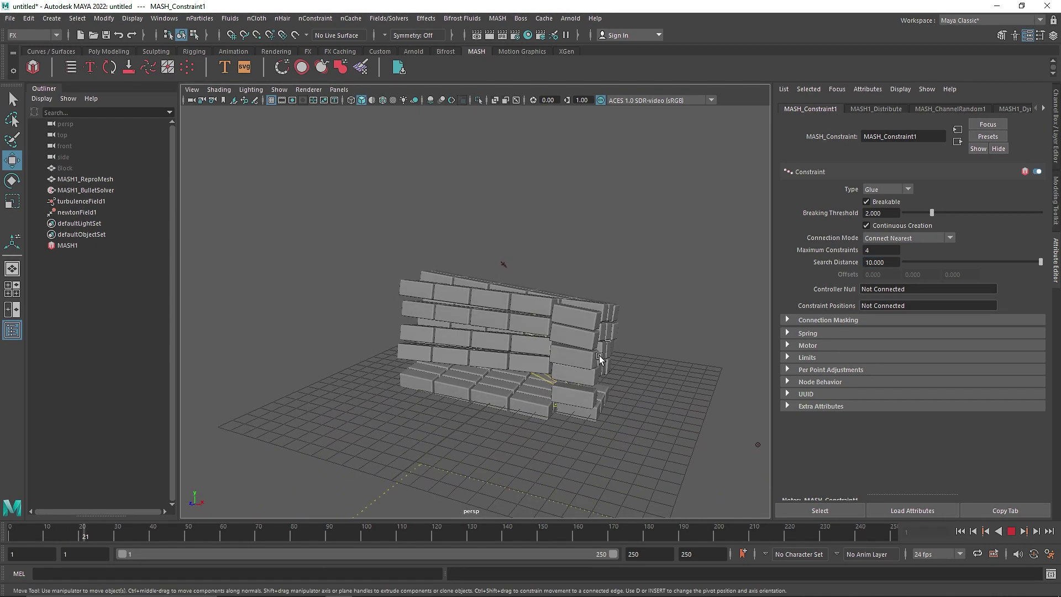
{"action": "left_click_drag", "start_coordinate": [626, 367], "coordinate": [632, 368], "text": "alt"}
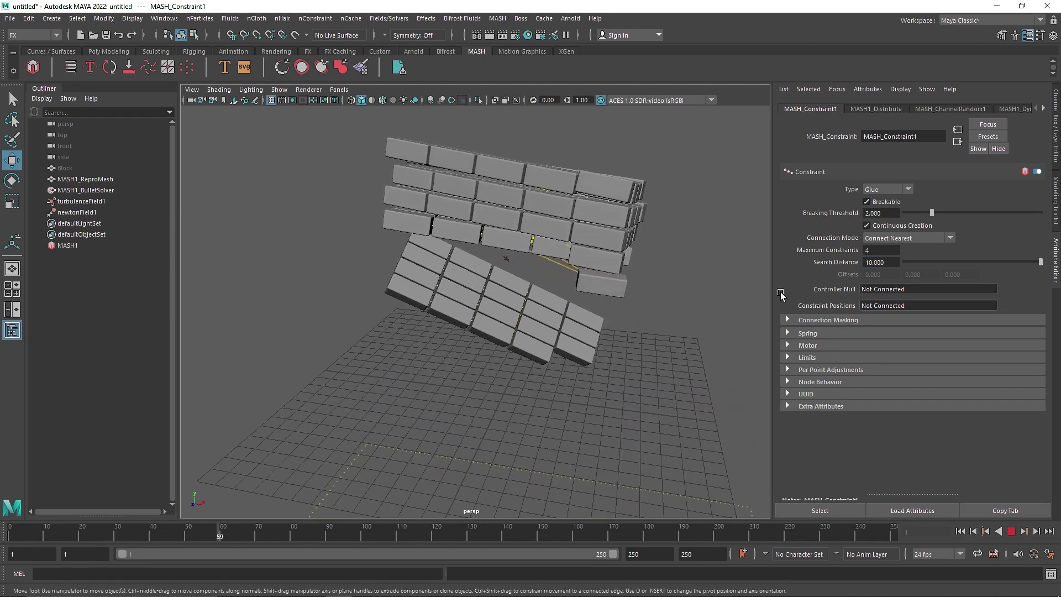
Try a Search Distance of 4.590, replay the simulation, and restore the distance to 10 for another run
{"action": "left_click", "coordinate": [966, 260]}
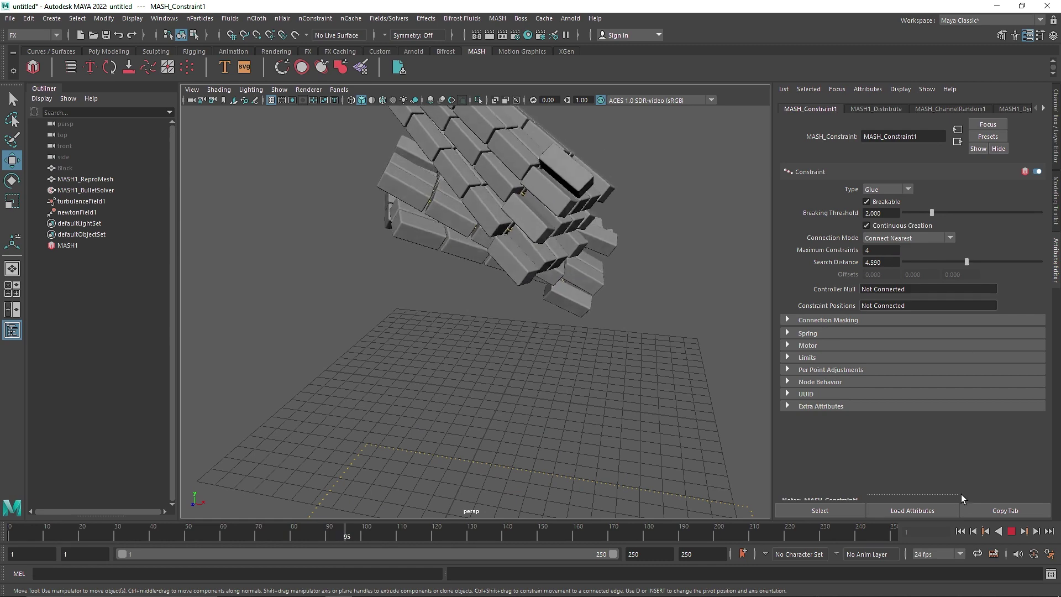
{"action": "left_click", "coordinate": [961, 532]}
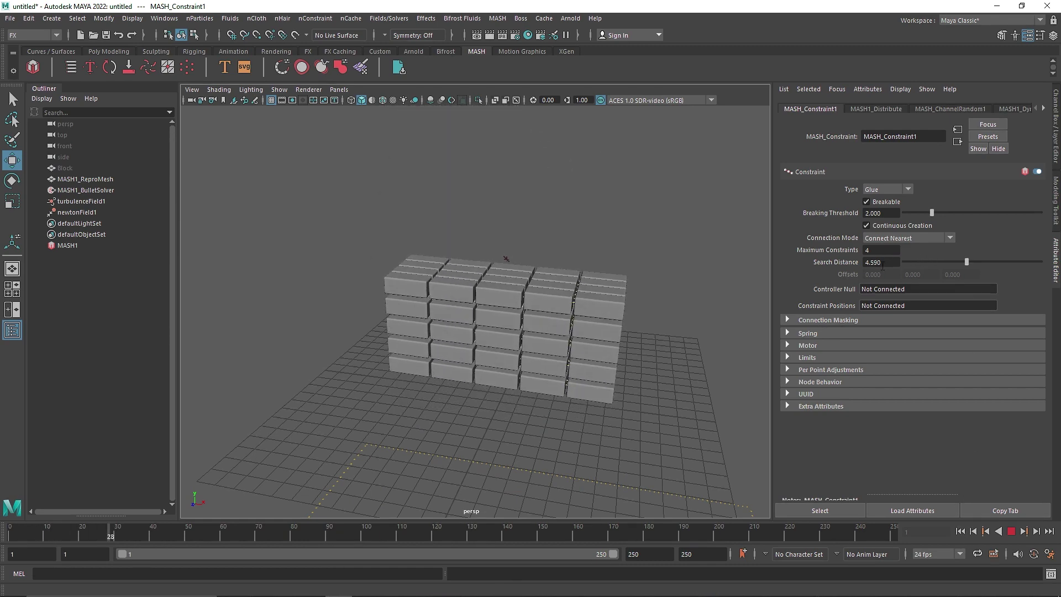
{"action": "left_click_drag", "start_coordinate": [614, 282], "coordinate": [611, 259], "text": "alt"}
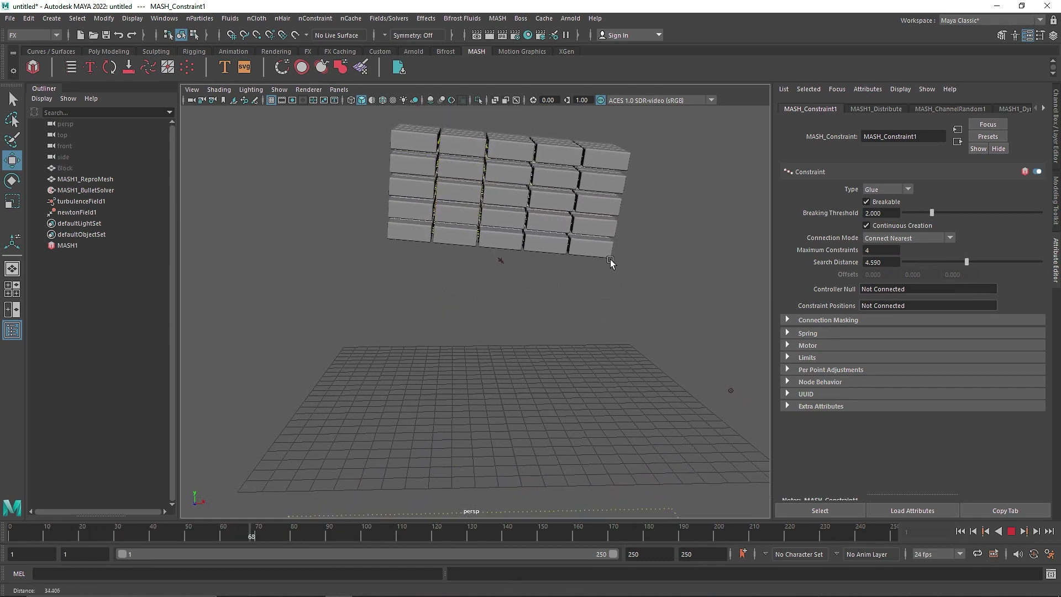
{"action": "left_click_drag", "start_coordinate": [966, 262], "coordinate": [1046, 263]}
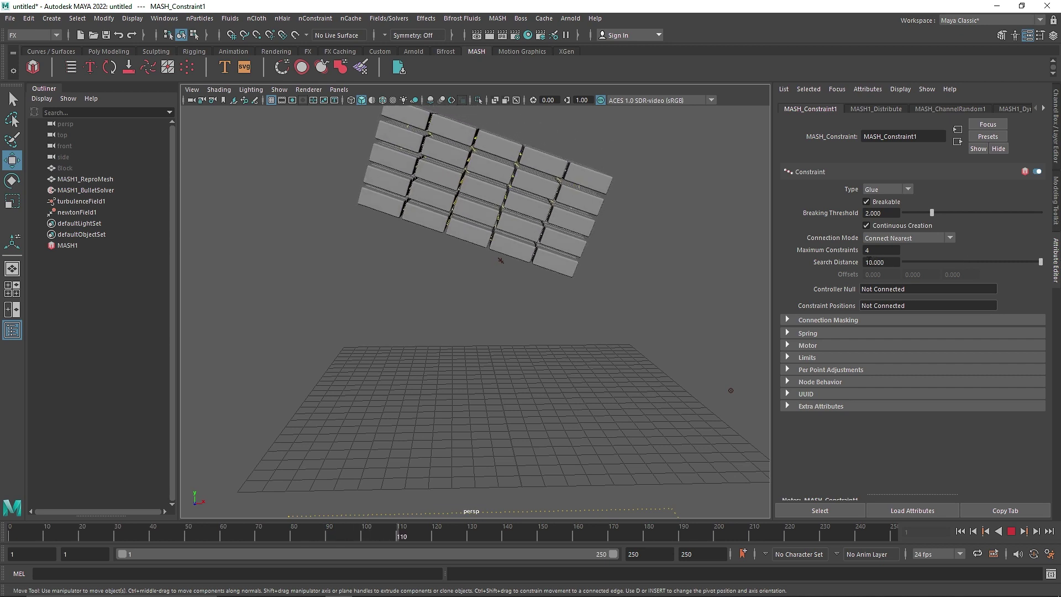
{"action": "left_click", "coordinate": [960, 531]}
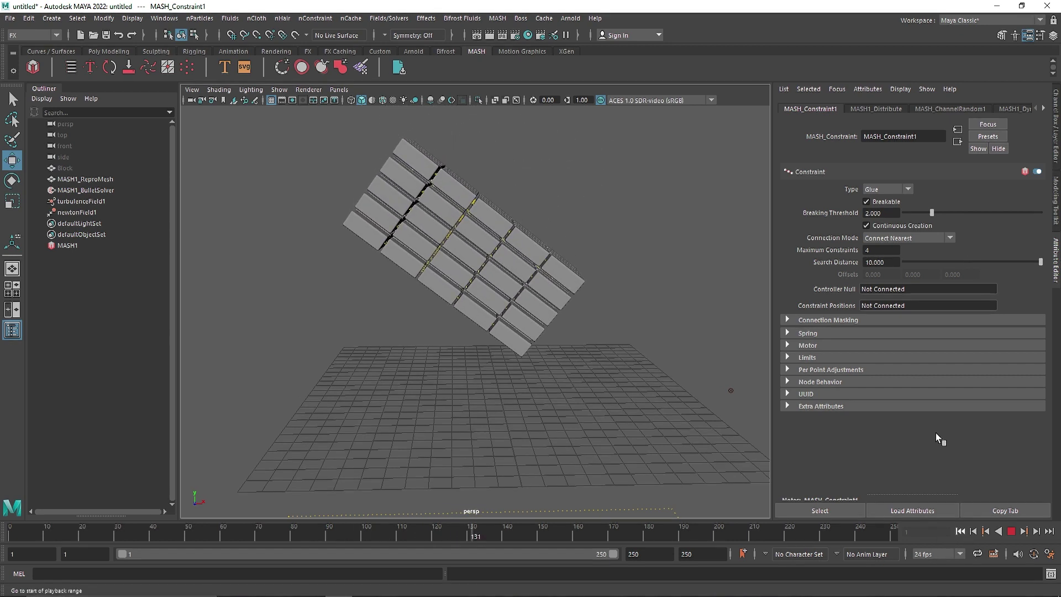
Set Maximum Constraints to 2 and replay the simulation from the first frame
{"action": "double_click", "coordinate": [887, 250]}
{"action": "type", "text": "2"}
{"action": "key", "text": "Return"}
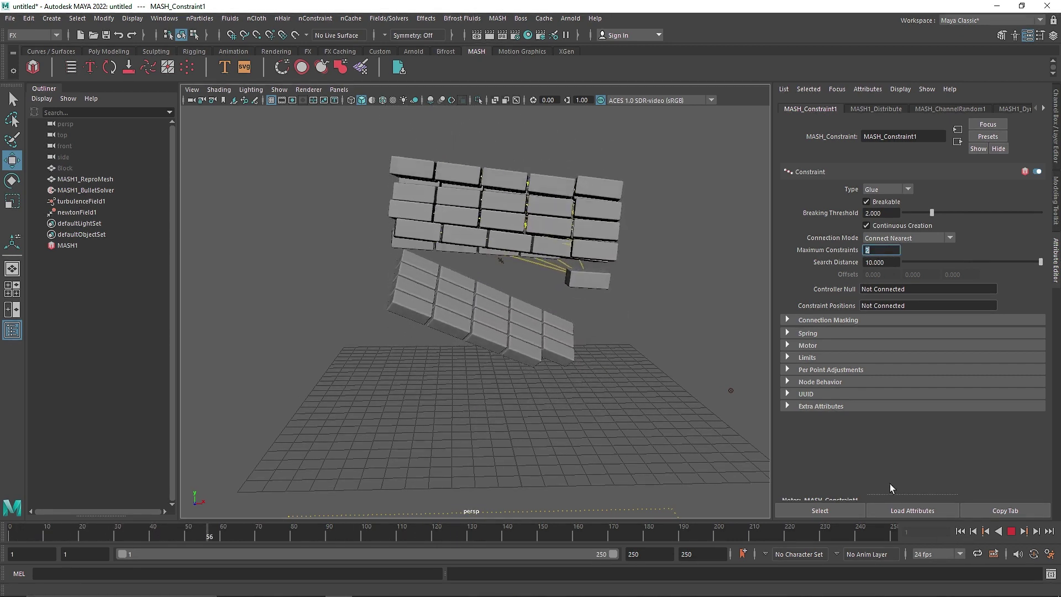
{"action": "left_click", "coordinate": [960, 531]}
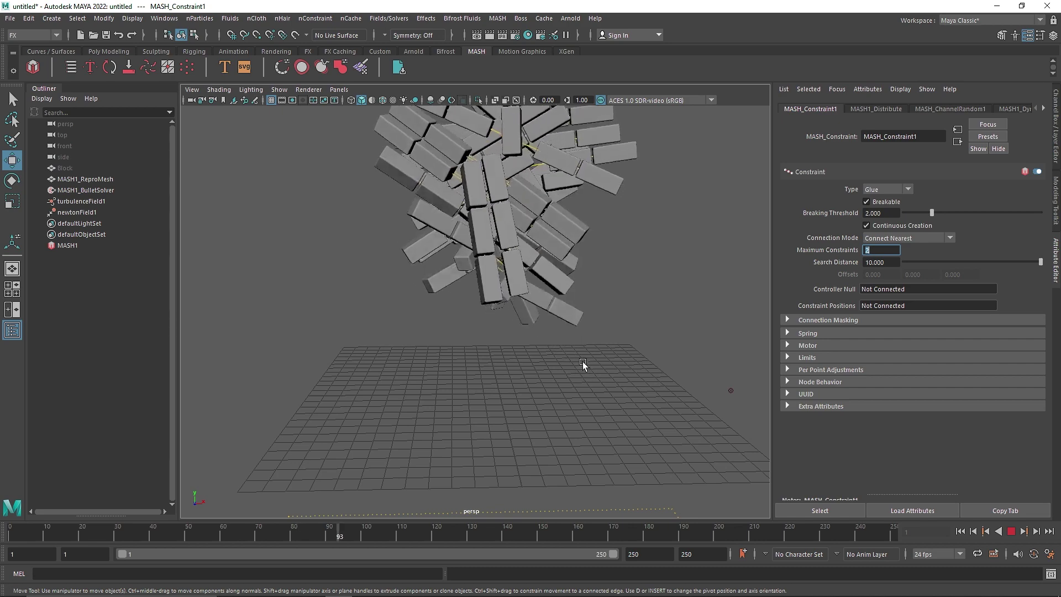
{"action": "scroll", "coordinate": [601, 330], "scroll_direction": "down", "scroll_amount": 2}
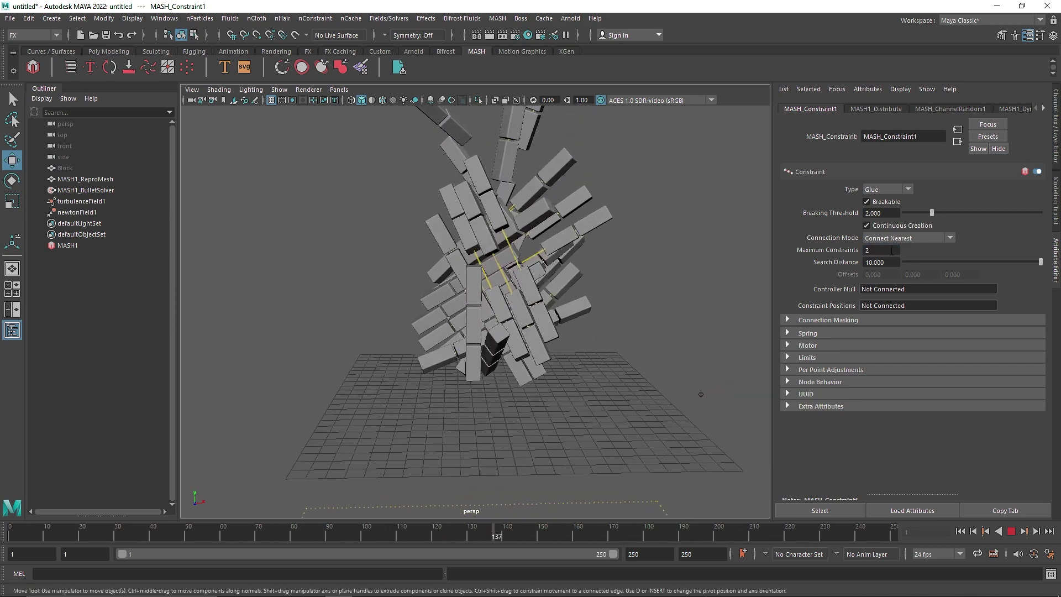
Set Maximum Constraints to 1, replay from the first frame, and stop around frame 125 to inspect the glued blocks
{"action": "type", "text": "1"}
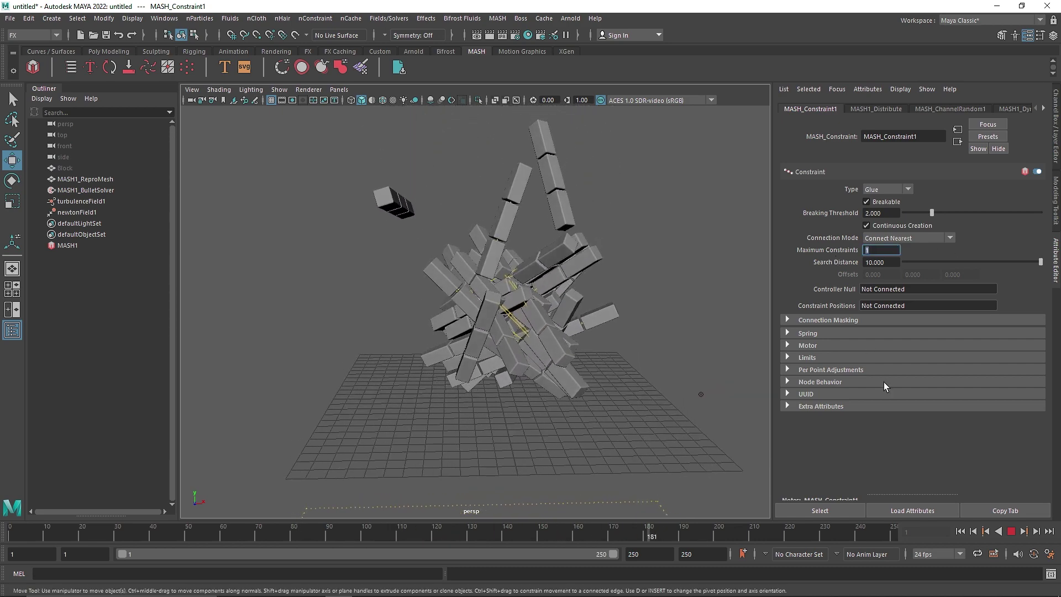
{"action": "left_click", "coordinate": [960, 531]}
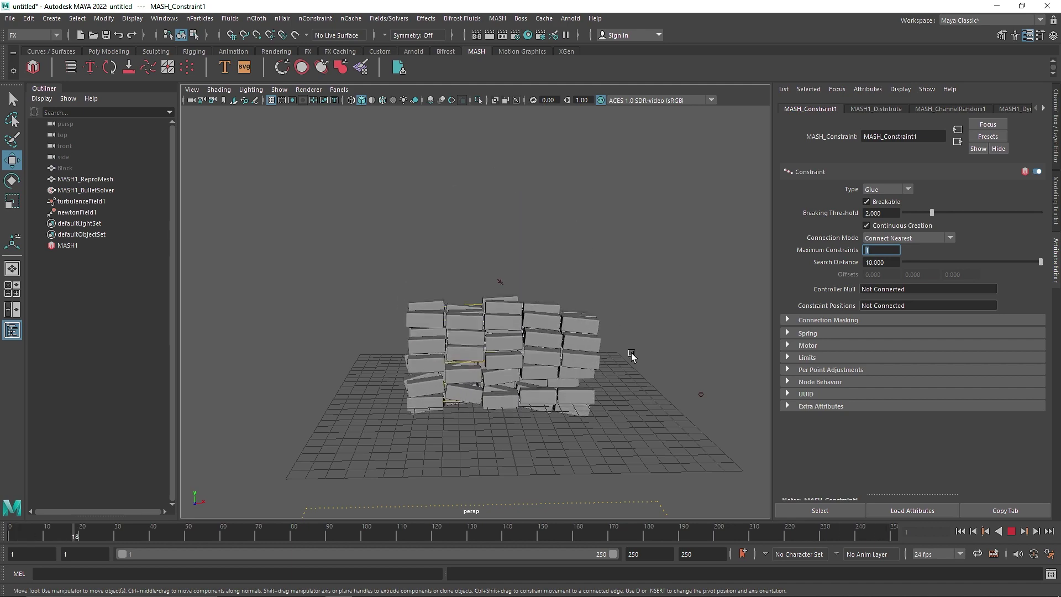
{"action": "left_click", "coordinate": [1010, 531]}
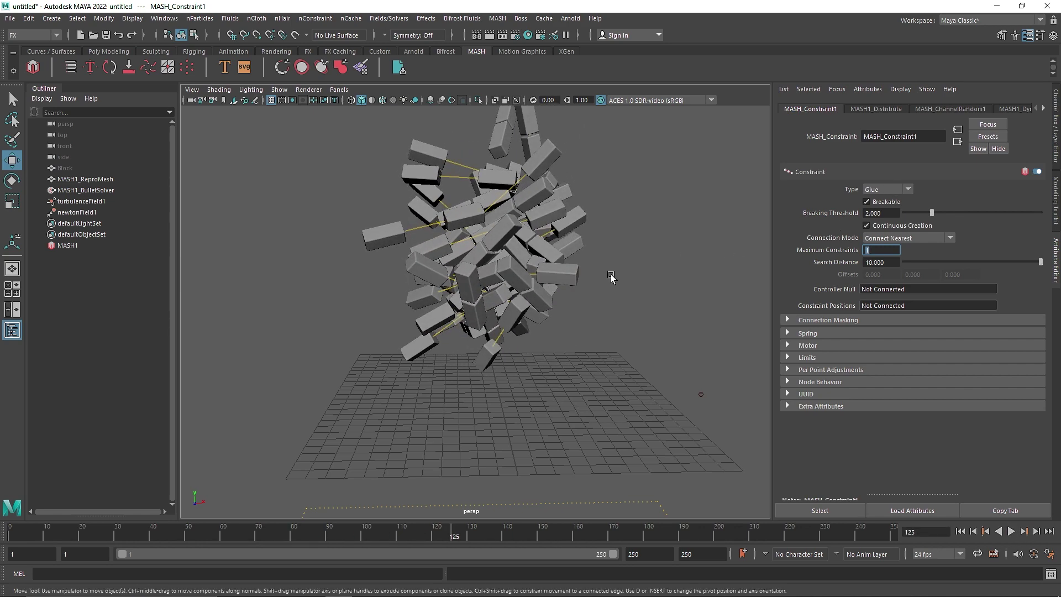
{"action": "left_click_drag", "start_coordinate": [601, 277], "coordinate": [615, 258], "text": "alt"}
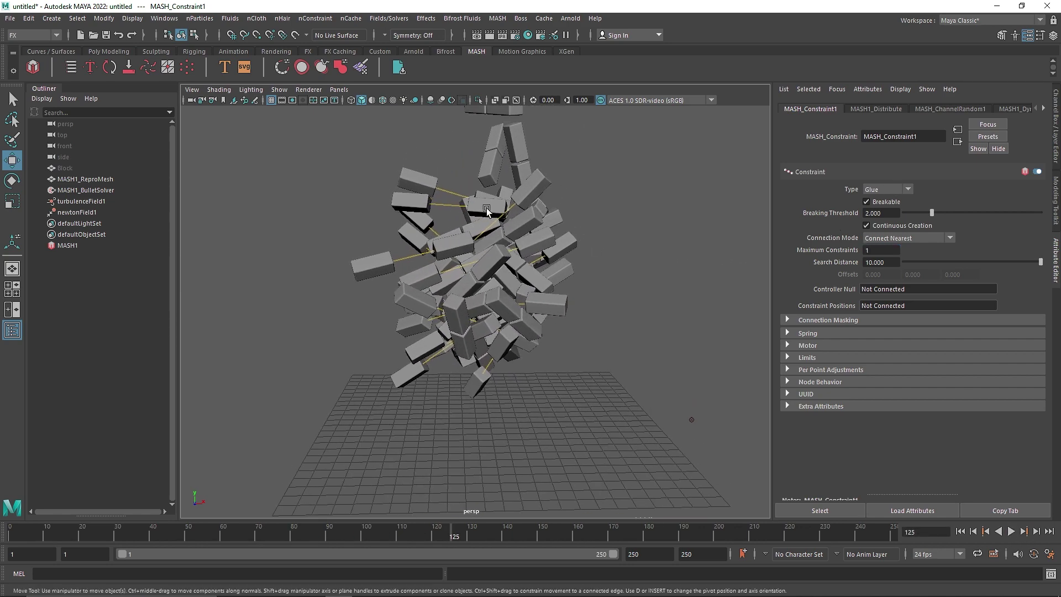
Check the Bullet solver's ground and field settings and return to the glue constraint's attributes
{"action": "left_click", "coordinate": [446, 200]}
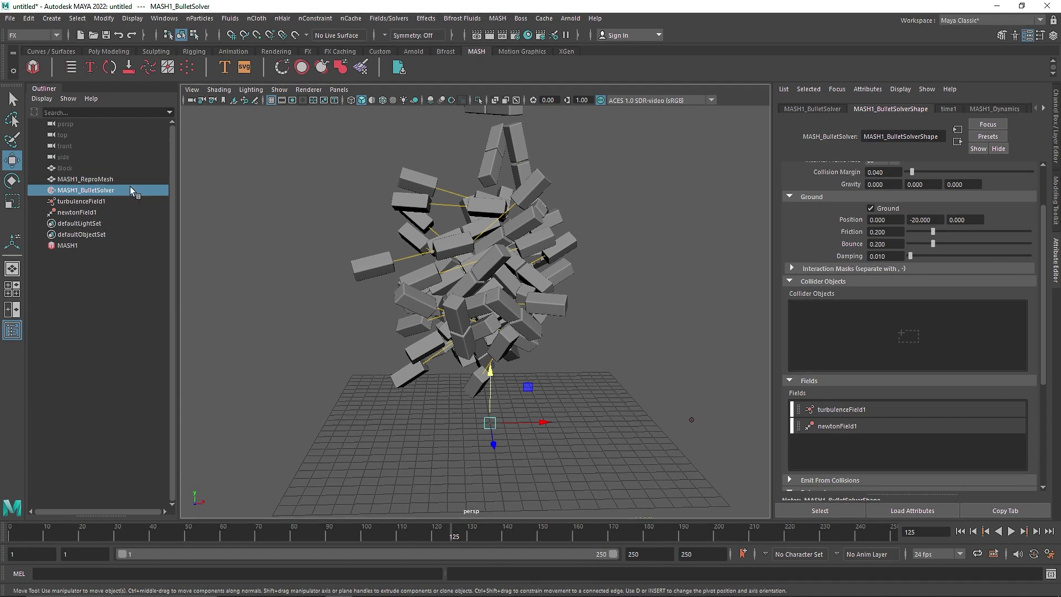
{"action": "left_click", "coordinate": [84, 179]}
{"action": "left_click", "coordinate": [78, 190]}
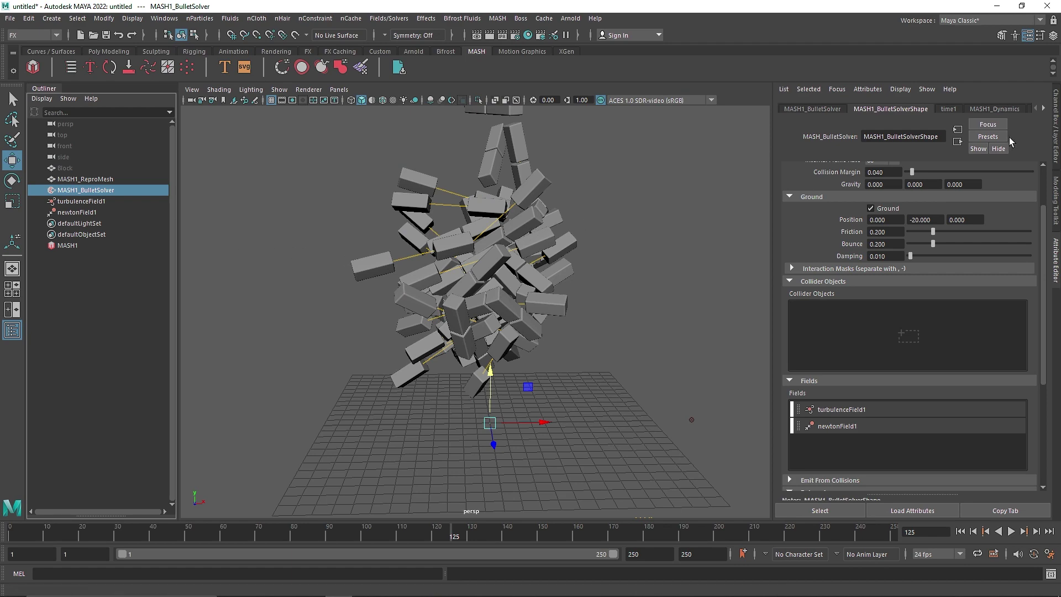
{"action": "left_click", "coordinate": [1014, 109]}
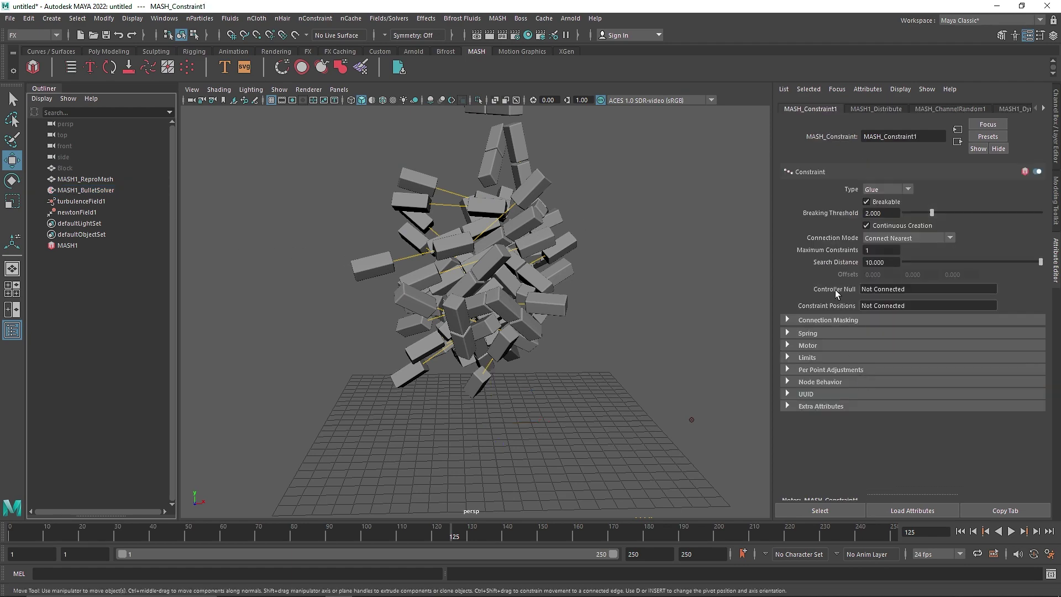
{"action": "left_click_drag", "start_coordinate": [515, 203], "coordinate": [488, 213], "text": "alt"}
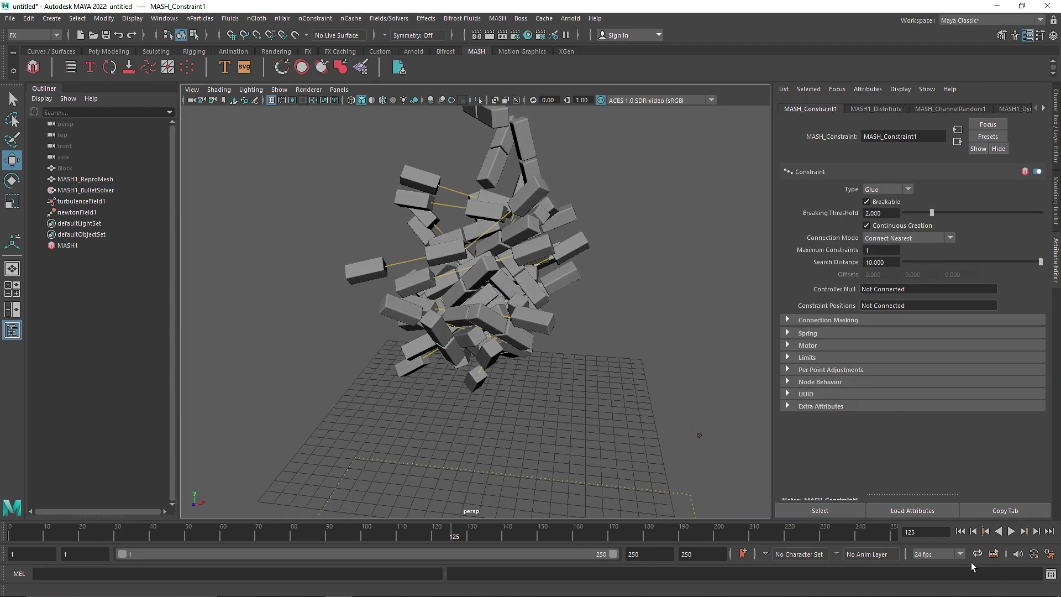
Replay the simulation from the first frame, stop it around frame 233, and examine the block cluster up close
{"action": "left_click", "coordinate": [960, 531]}
{"action": "left_click", "coordinate": [1012, 531]}
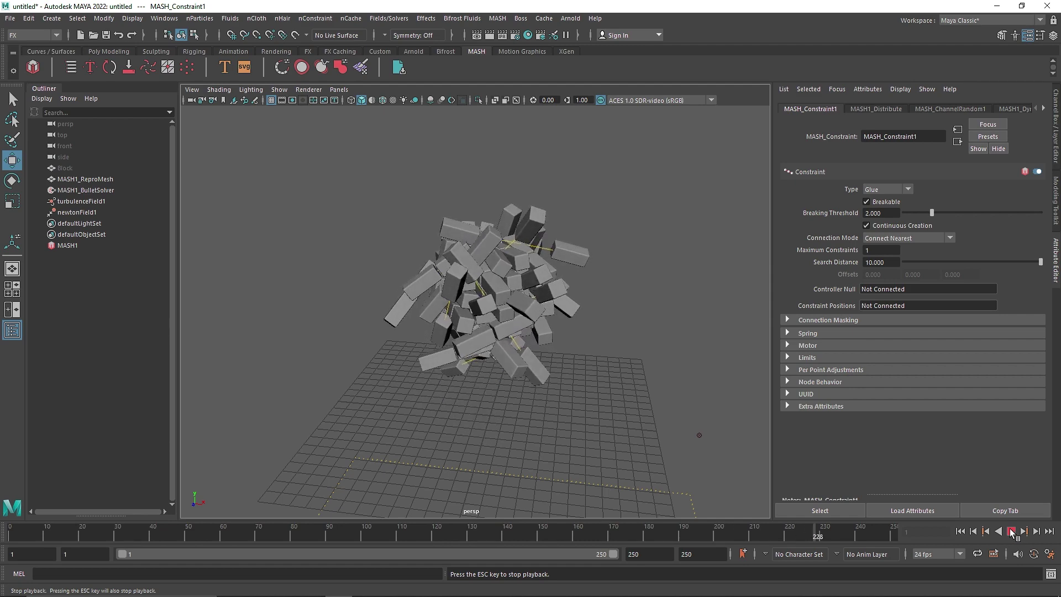
{"action": "left_click", "coordinate": [1011, 531]}
{"action": "scroll", "coordinate": [470, 350], "scroll_direction": "up", "scroll_amount": 4}
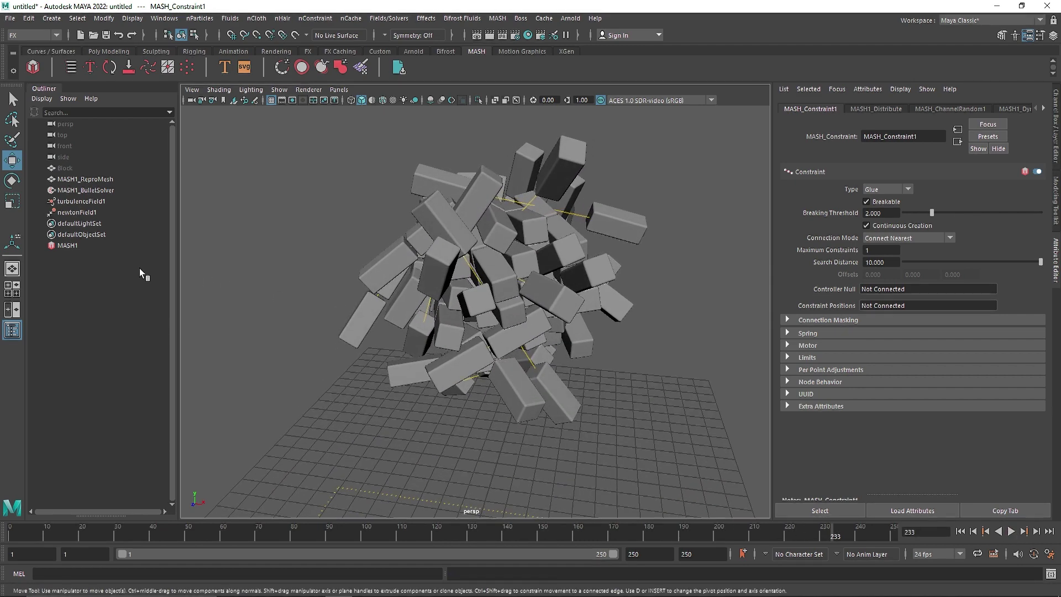
Add a Trails utility to the MASH1 network
{"action": "left_click", "coordinate": [67, 245]}
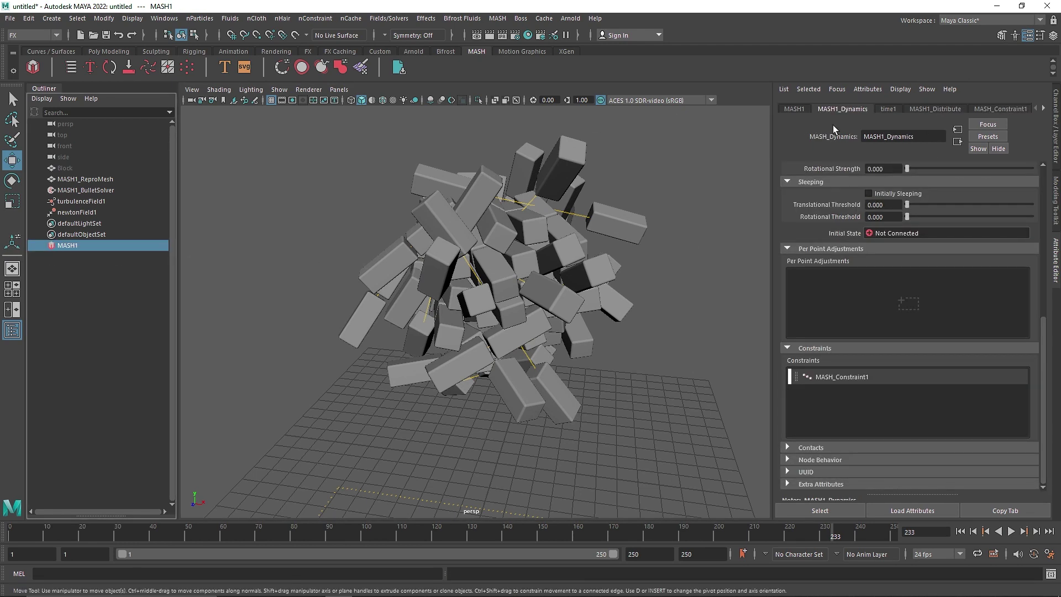
{"action": "left_click", "coordinate": [794, 110]}
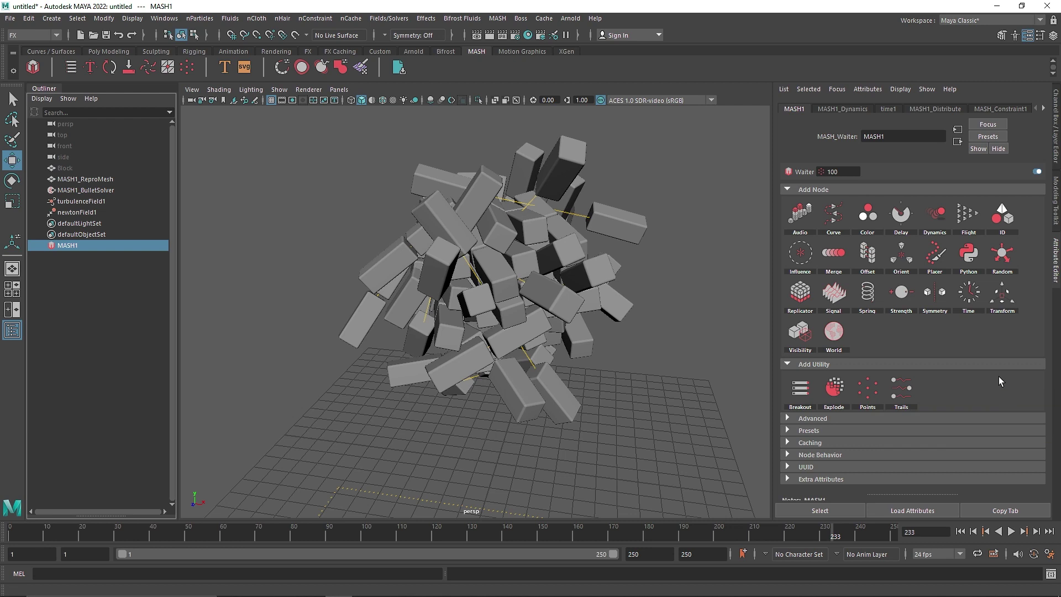
{"action": "left_click", "coordinate": [904, 390]}
{"action": "left_click", "coordinate": [971, 392]}
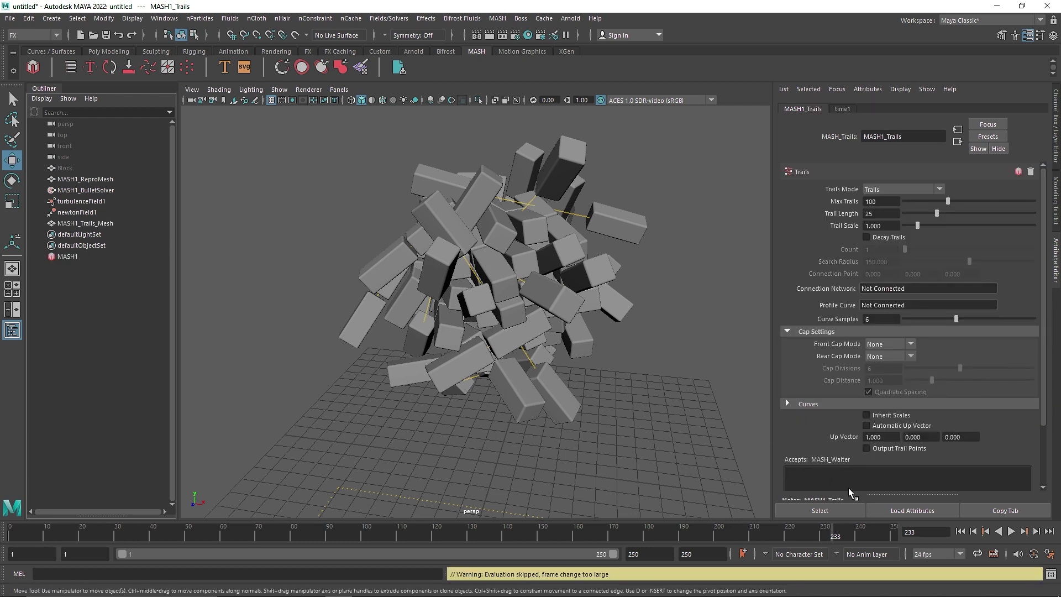
Play the simulation from the first frame, stop it around frame 67, and examine the trails behind the blocks
{"action": "left_click", "coordinate": [959, 531]}
{"action": "left_click", "coordinate": [1010, 531]}
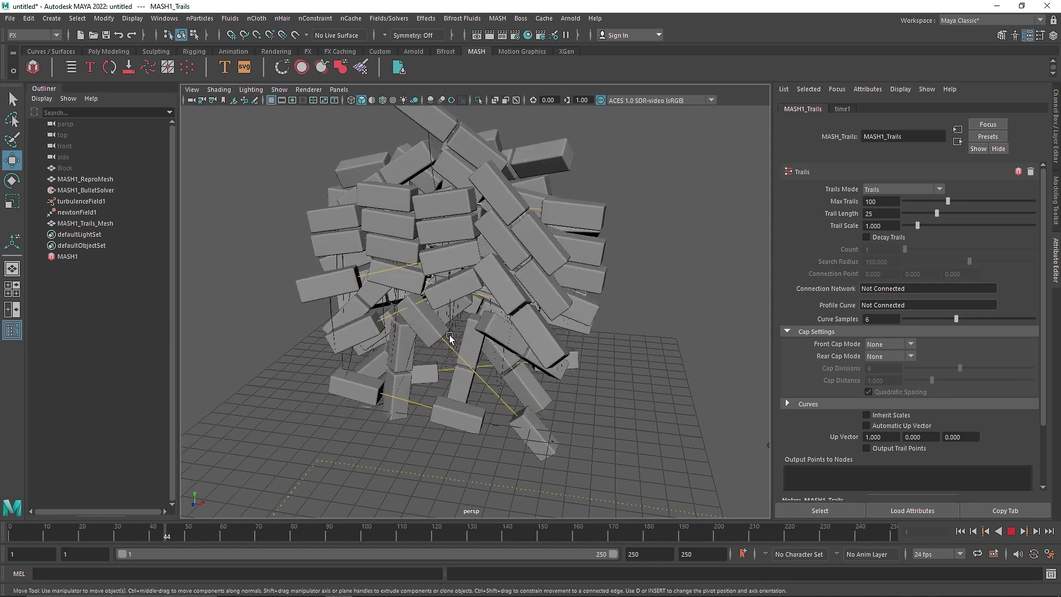
{"action": "key", "text": "Escape"}
{"action": "right_click_drag", "start_coordinate": [487, 347], "coordinate": [559, 359], "text": "alt"}
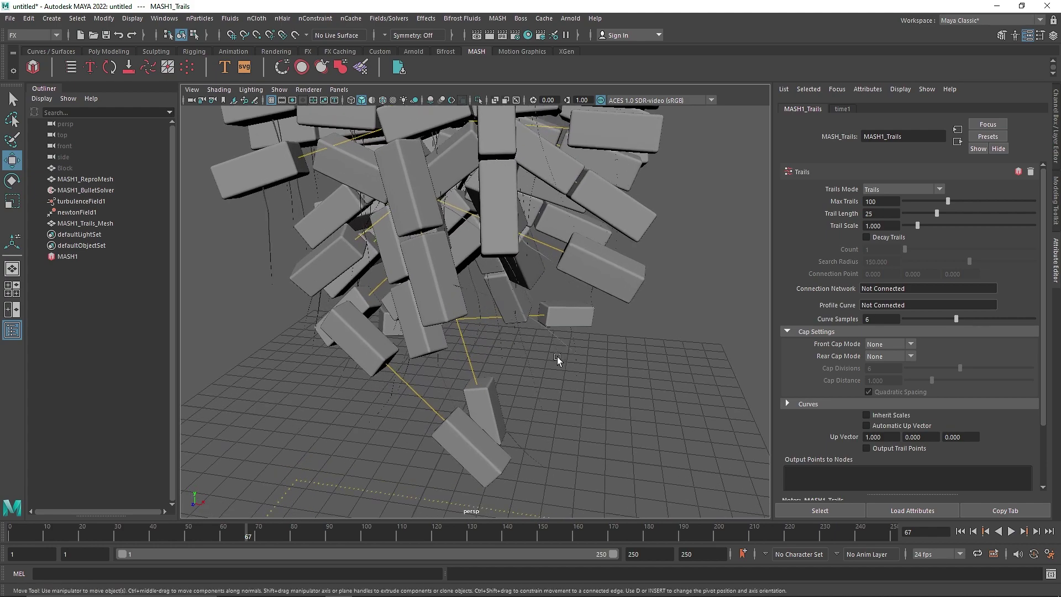
Raise the MASH1 trails' Max Trails to 109, Trail Length to 63 and Trail Scale to 2.716
{"action": "left_click_drag", "start_coordinate": [559, 360], "coordinate": [426, 343], "text": "alt"}
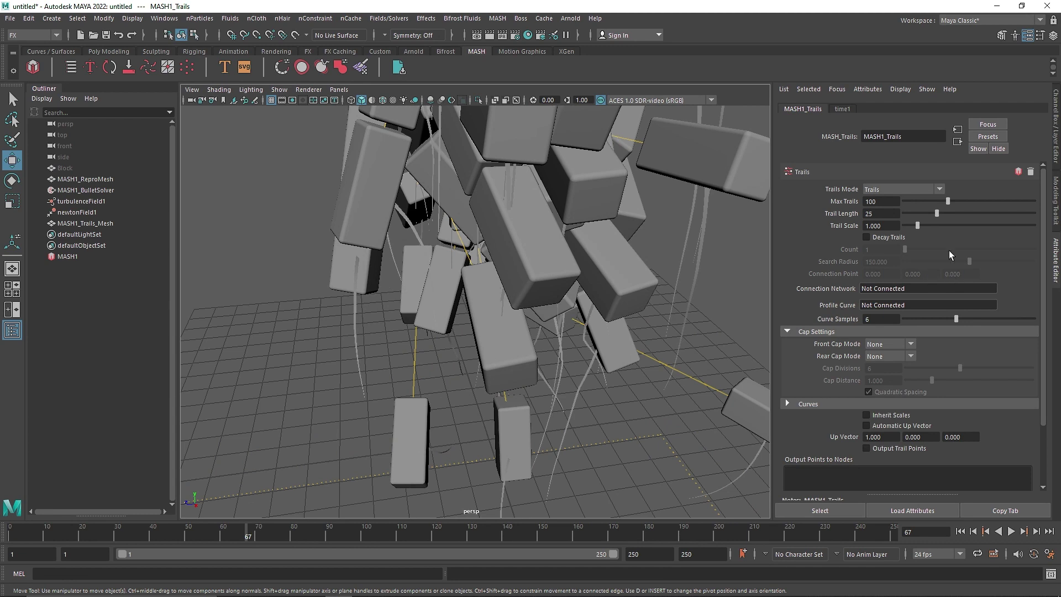
{"action": "left_click_drag", "start_coordinate": [918, 226], "coordinate": [995, 217]}
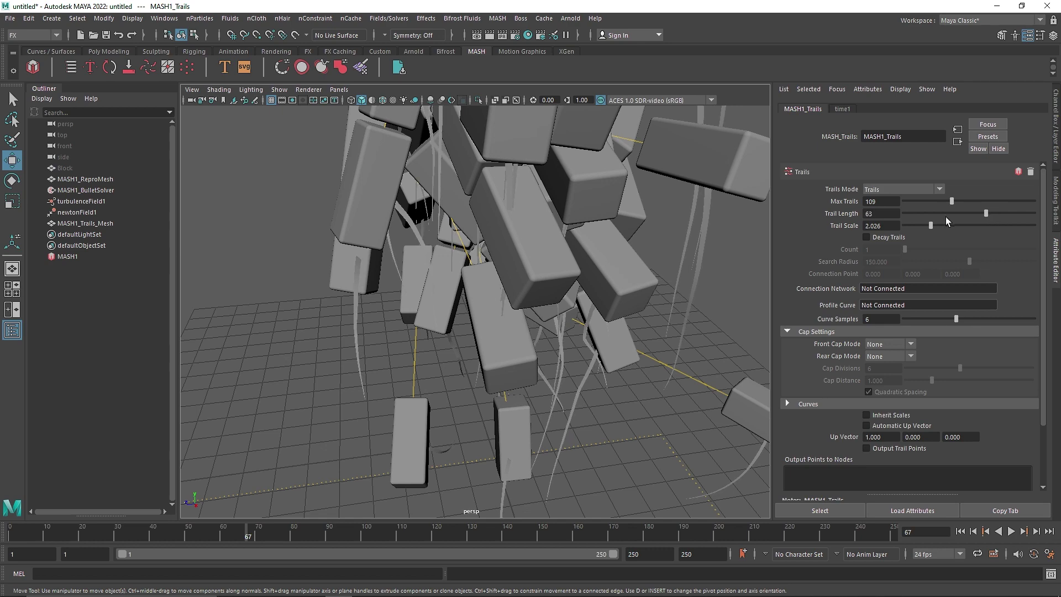
{"action": "left_click_drag", "start_coordinate": [910, 224], "coordinate": [940, 227]}
{"action": "scroll", "coordinate": [528, 315], "scroll_direction": "down", "scroll_amount": 5}
{"action": "left_click_drag", "start_coordinate": [528, 315], "coordinate": [658, 379], "text": "alt"}
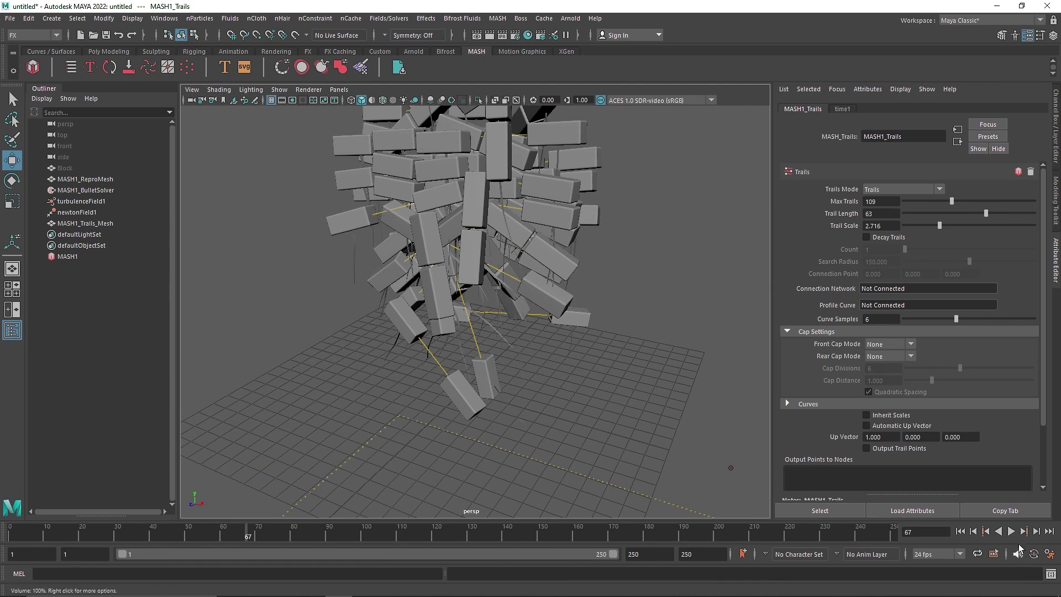
Continue playing the simulation, stop it around frame 157, and examine the longer, wider trails behind the blocks
{"action": "left_click", "coordinate": [1010, 531]}
{"action": "middle_click_drag", "start_coordinate": [664, 396], "coordinate": [671, 446], "text": "alt"}
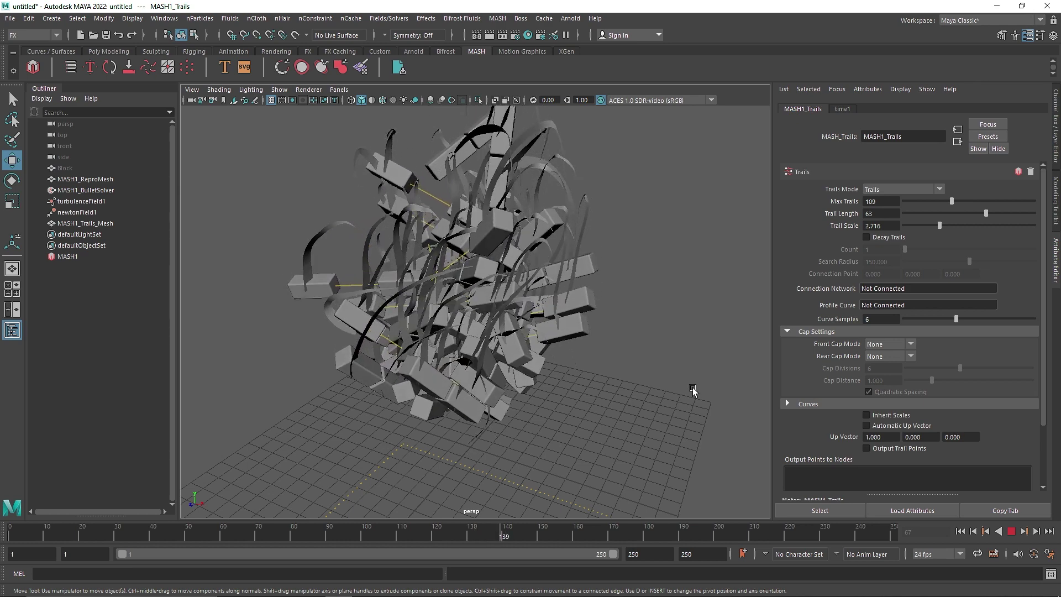
{"action": "left_click", "coordinate": [1013, 531]}
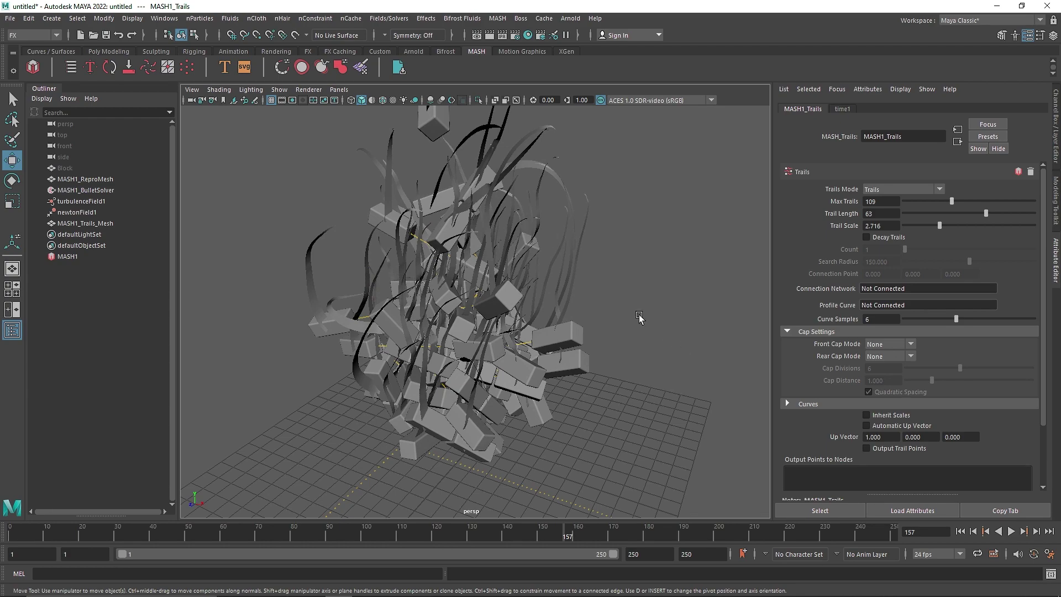
{"action": "mouse_move", "coordinate": [557, 279]}
{"action": "left_mouse_down", "text": "alt"}
{"action": "mouse_move", "coordinate": [468, 277]}
{"action": "mouse_move", "coordinate": [547, 275]}
{"action": "left_mouse_up", "text": "alt"}
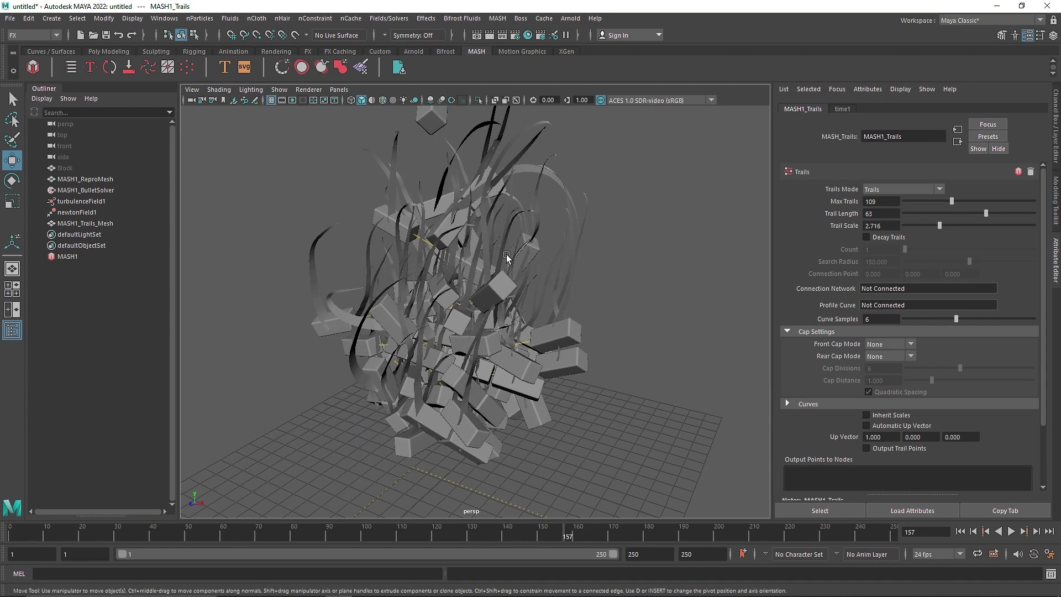
Switch the Trails Mode to Join the Dots and replay the simulation from the first frame
{"action": "left_click", "coordinate": [889, 190]}
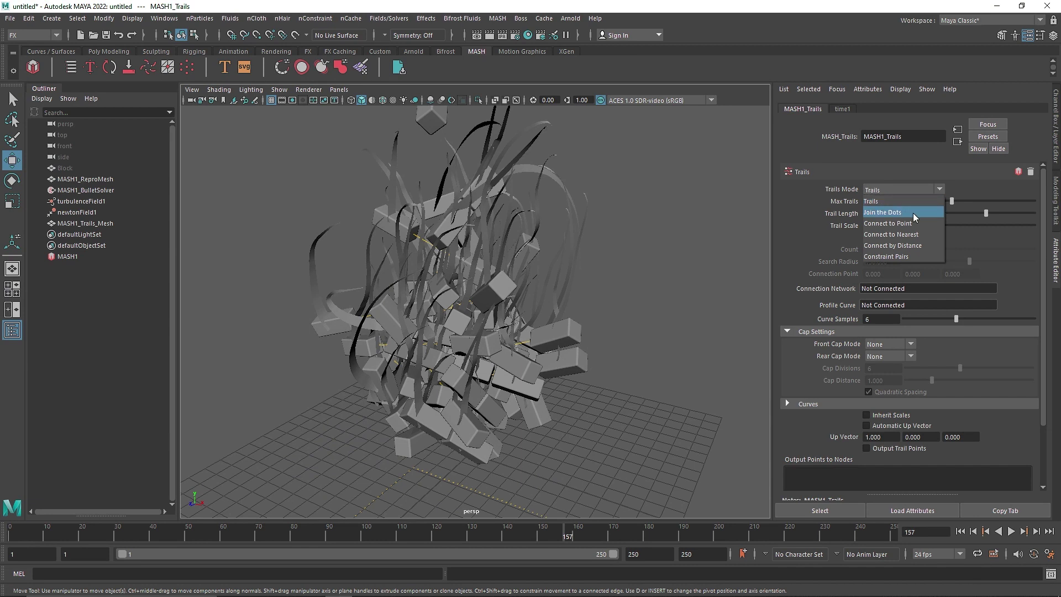
{"action": "left_click", "coordinate": [883, 213]}
{"action": "left_click", "coordinate": [961, 531]}
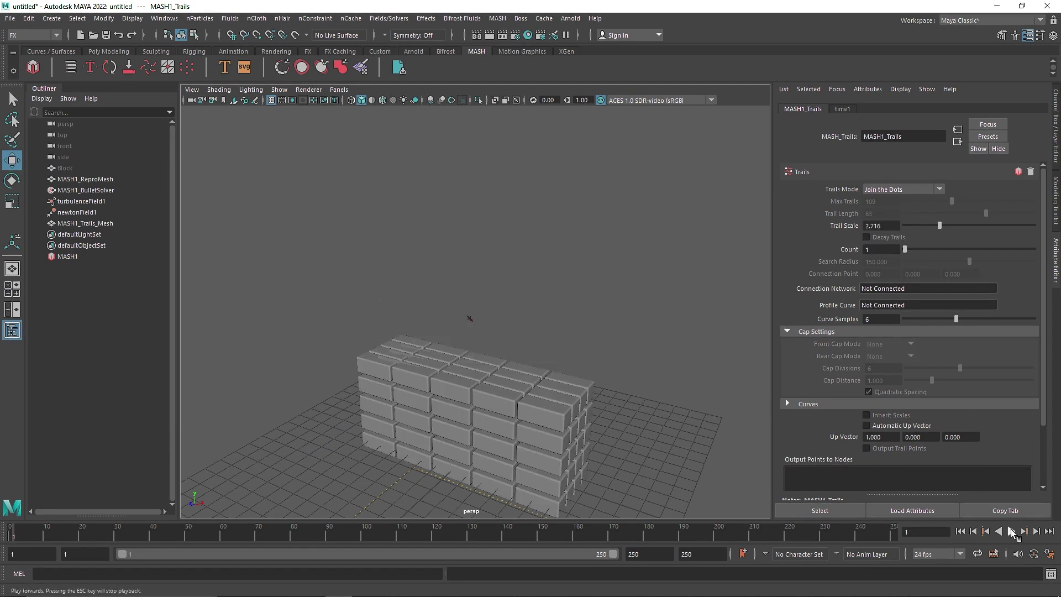
{"action": "left_click", "coordinate": [1011, 532]}
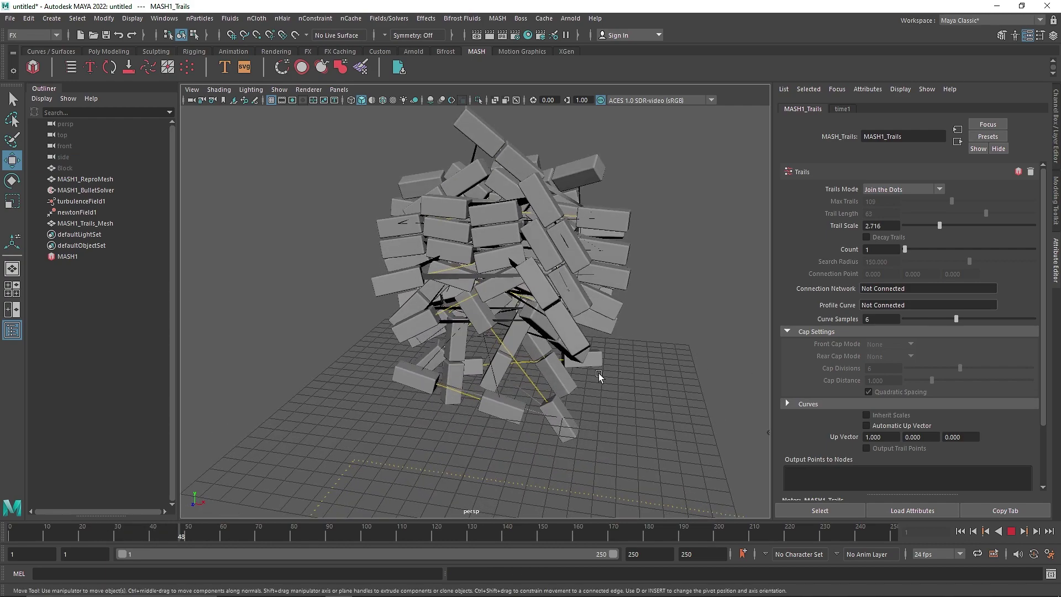
{"action": "left_click_drag", "start_coordinate": [525, 341], "coordinate": [504, 213], "text": "alt"}
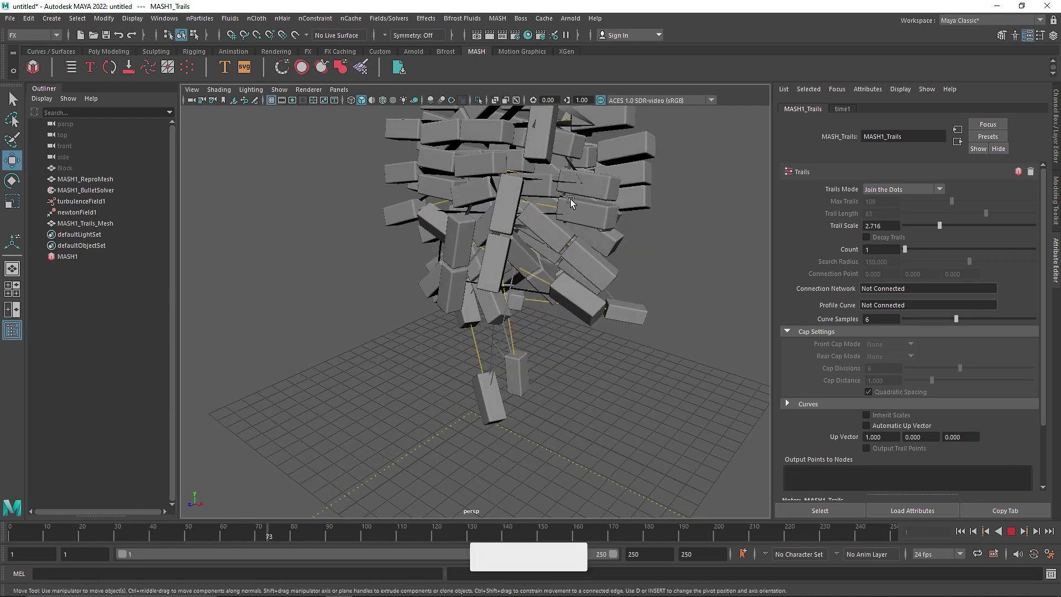
Try a Trail Scale of 1, and settle on 2 while the simulation plays
{"action": "left_click", "coordinate": [880, 225]}
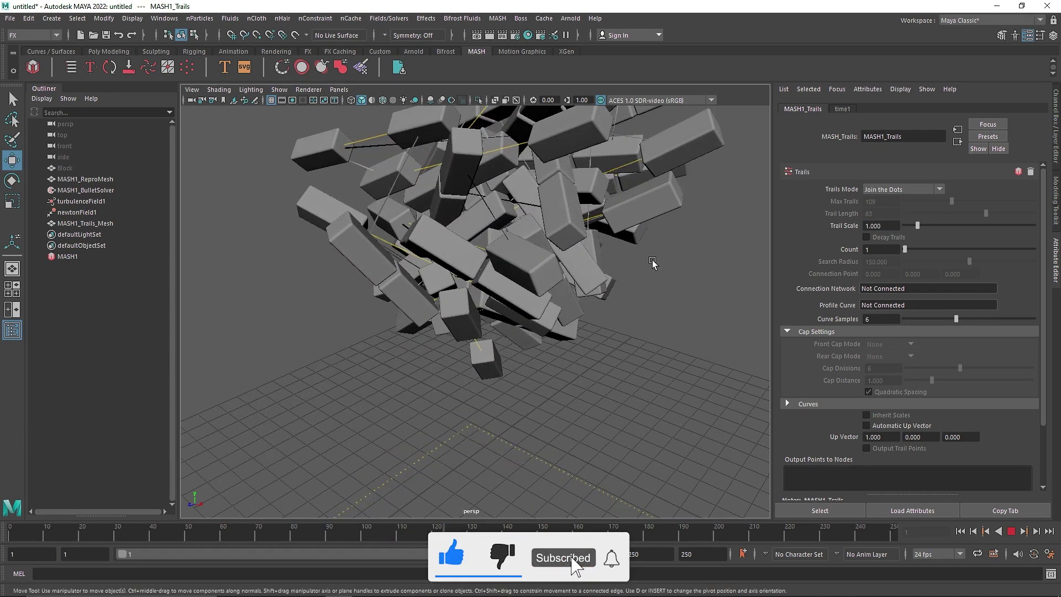
{"action": "left_click_drag", "start_coordinate": [886, 225], "coordinate": [847, 221]}
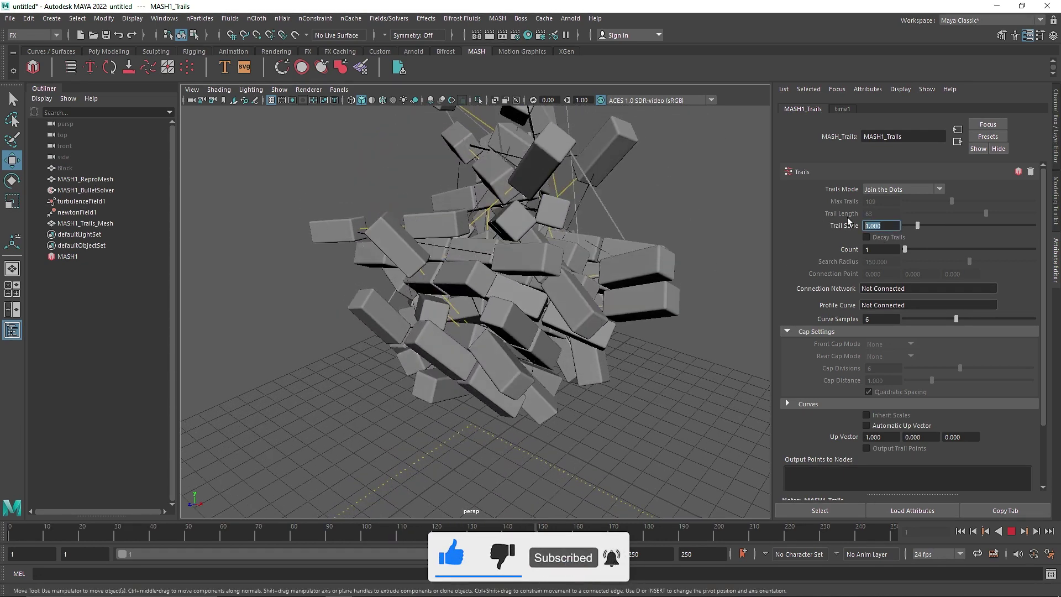
{"action": "type", "text": "2"}
{"action": "key", "text": "Return"}
{"action": "left_click_drag", "start_coordinate": [580, 232], "coordinate": [630, 214], "text": "alt"}
{"action": "right_click_drag", "start_coordinate": [630, 214], "coordinate": [508, 194], "text": "alt"}
{"action": "scroll", "coordinate": [514, 195], "scroll_direction": "up", "scroll_amount": 2}
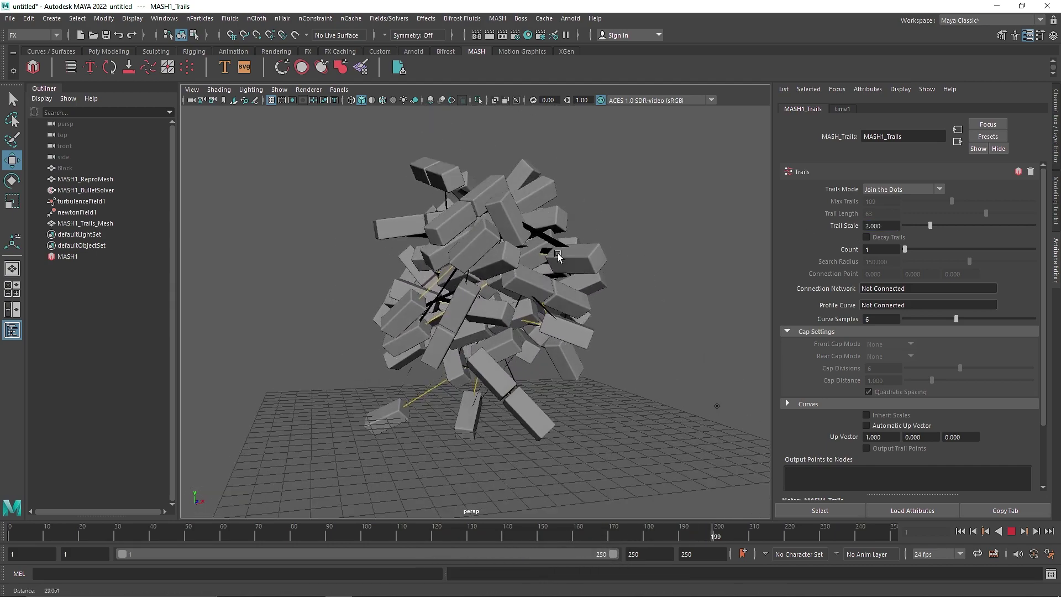
Stop the simulation around frame 212 and examine the connecting strands between the blocks from several sides
{"action": "left_click", "coordinate": [1009, 532]}
{"action": "left_click_drag", "start_coordinate": [479, 379], "coordinate": [588, 371], "text": "alt"}
{"action": "scroll", "coordinate": [584, 360], "scroll_direction": "up", "scroll_amount": 3}
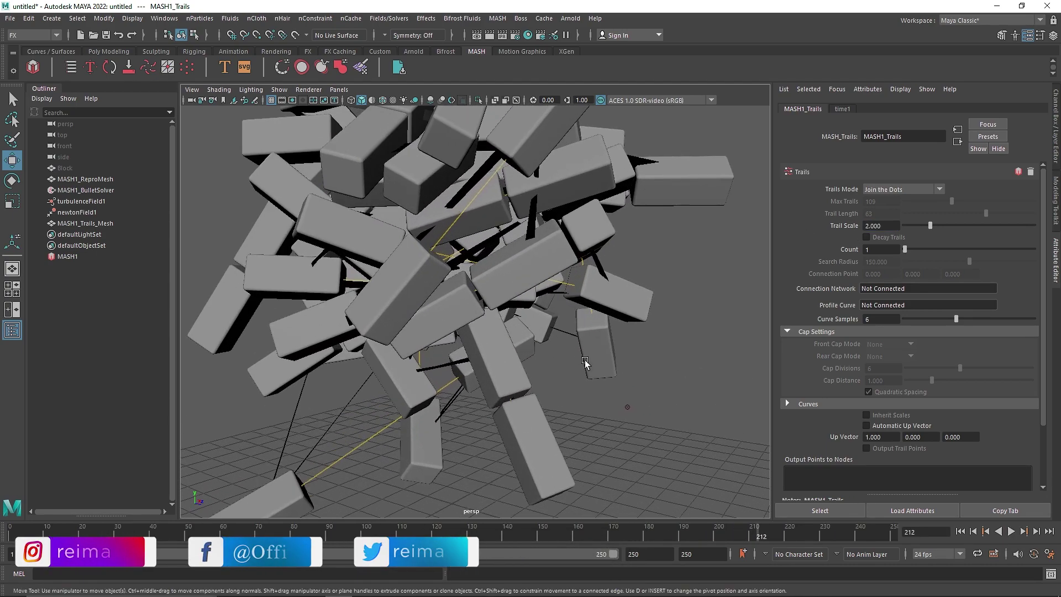
{"action": "left_click_drag", "start_coordinate": [505, 324], "coordinate": [306, 347], "text": "alt"}
{"action": "scroll", "coordinate": [307, 347], "scroll_direction": "down", "scroll_amount": 5}
{"action": "left_click_drag", "start_coordinate": [513, 375], "coordinate": [496, 348], "text": "alt"}
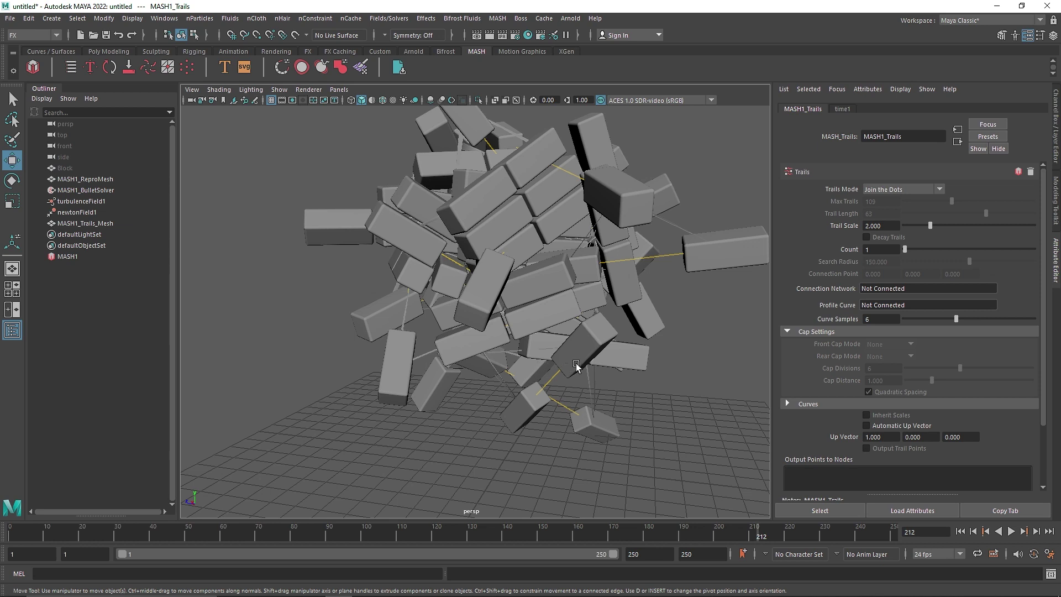
{"action": "left_click_drag", "start_coordinate": [628, 351], "coordinate": [652, 358], "text": "alt"}
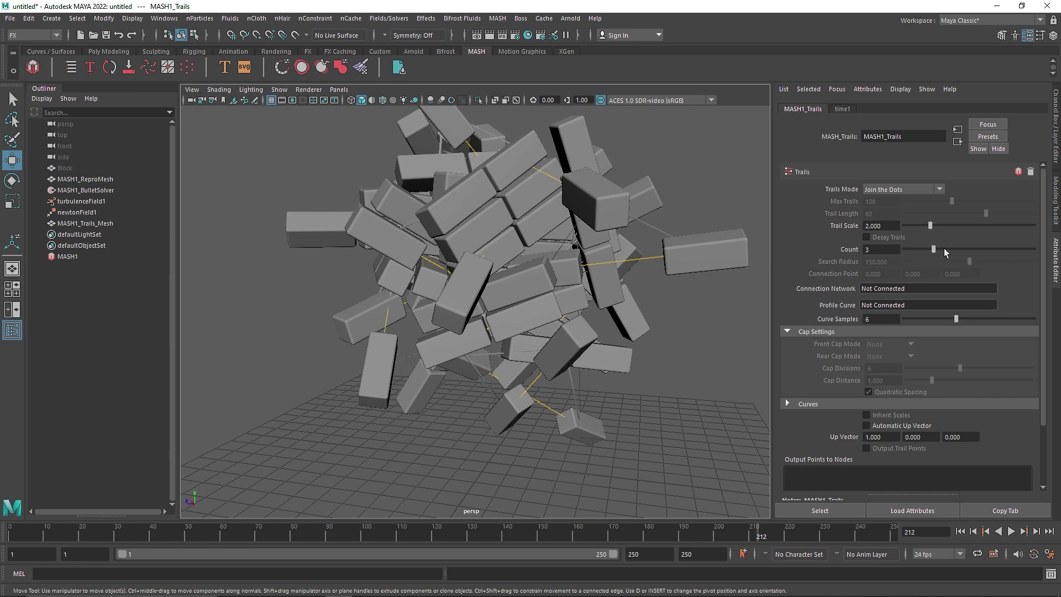
Set the trails' Count to 4 and Curve Samples to 8, keeping the Trail Scale at 2 after trying a much larger one
{"action": "left_click_drag", "start_coordinate": [945, 248], "coordinate": [966, 225]}
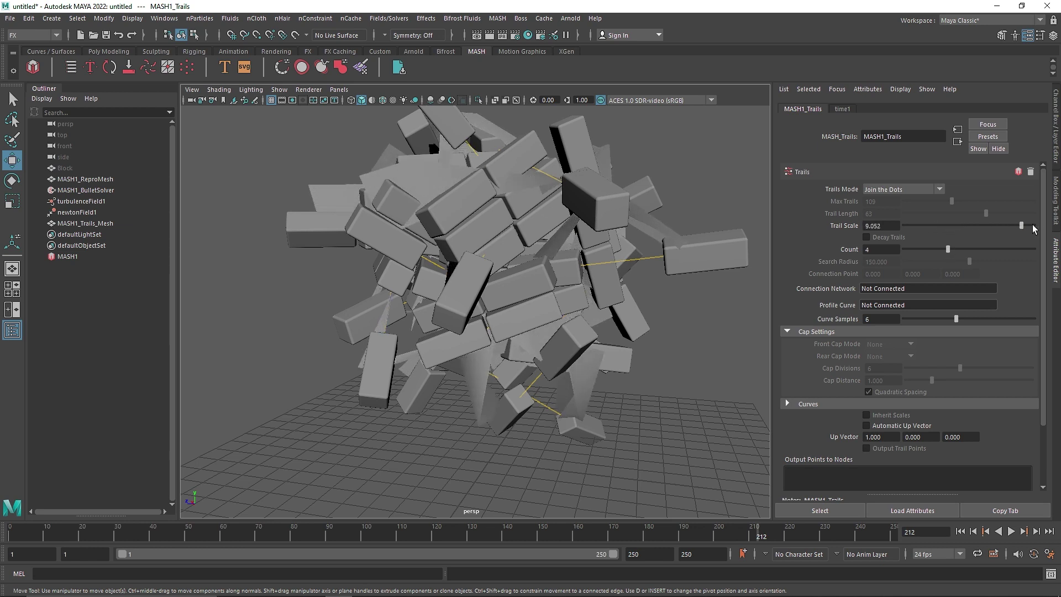
{"action": "left_click", "coordinate": [930, 226]}
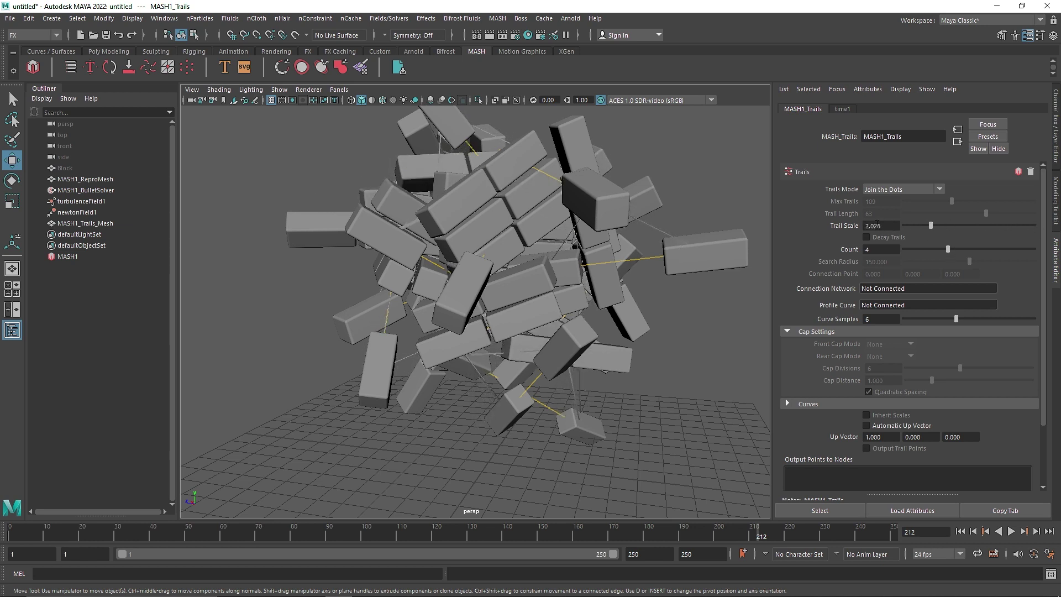
{"action": "type", "text": "2"}
{"action": "key", "text": "Return"}
{"action": "left_click_drag", "start_coordinate": [994, 318], "coordinate": [982, 319]}
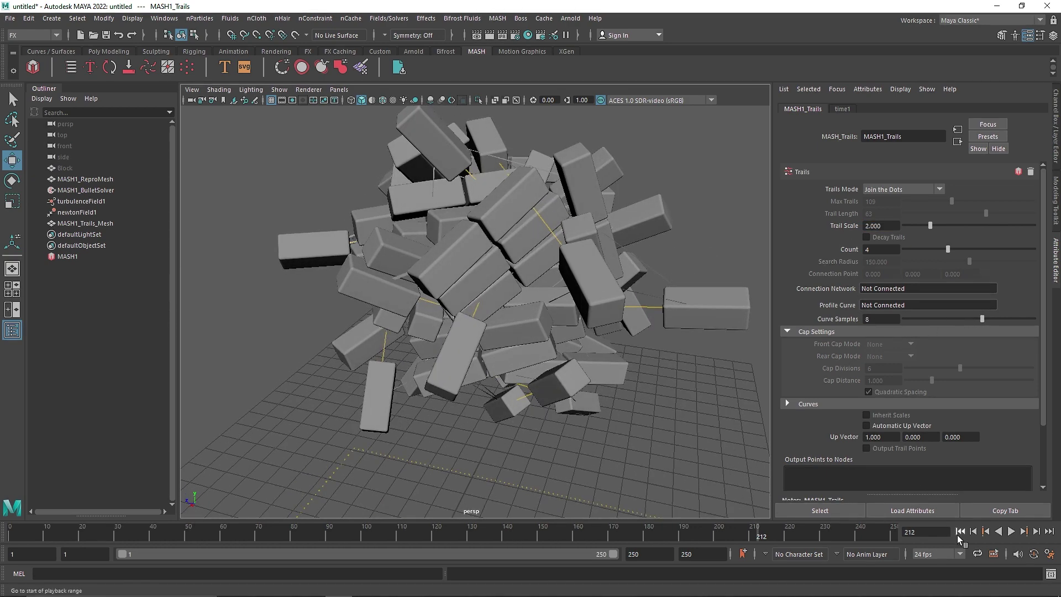
Replay the simulation from the first frame, stop it around frame 202, and examine the joined blocks from several angles
{"action": "left_click", "coordinate": [959, 532]}
{"action": "left_click_drag", "start_coordinate": [552, 376], "coordinate": [646, 368], "text": "alt"}
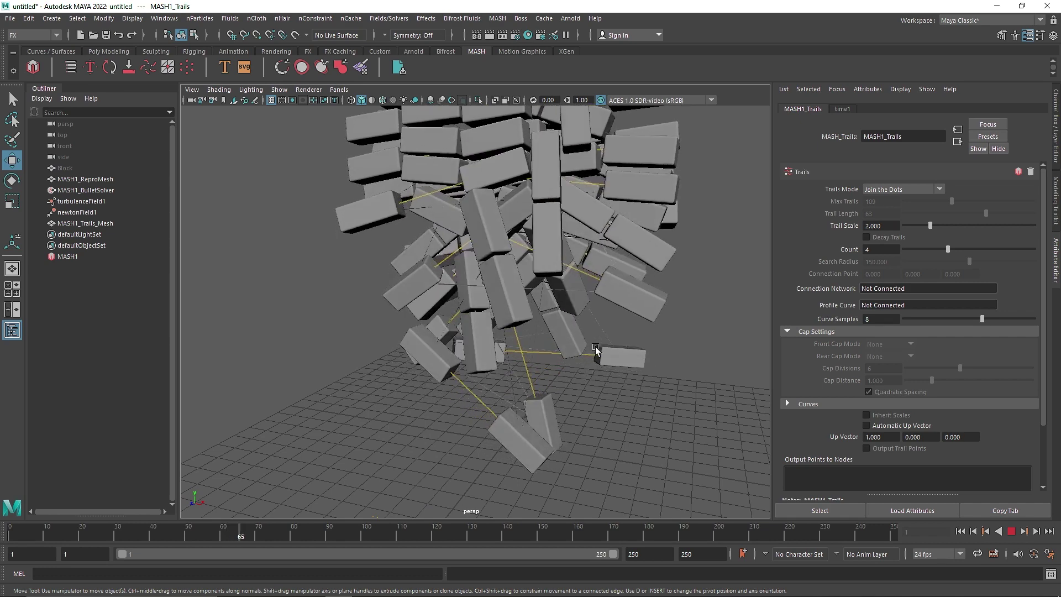
{"action": "scroll", "coordinate": [631, 383], "scroll_direction": "down", "scroll_amount": 2}
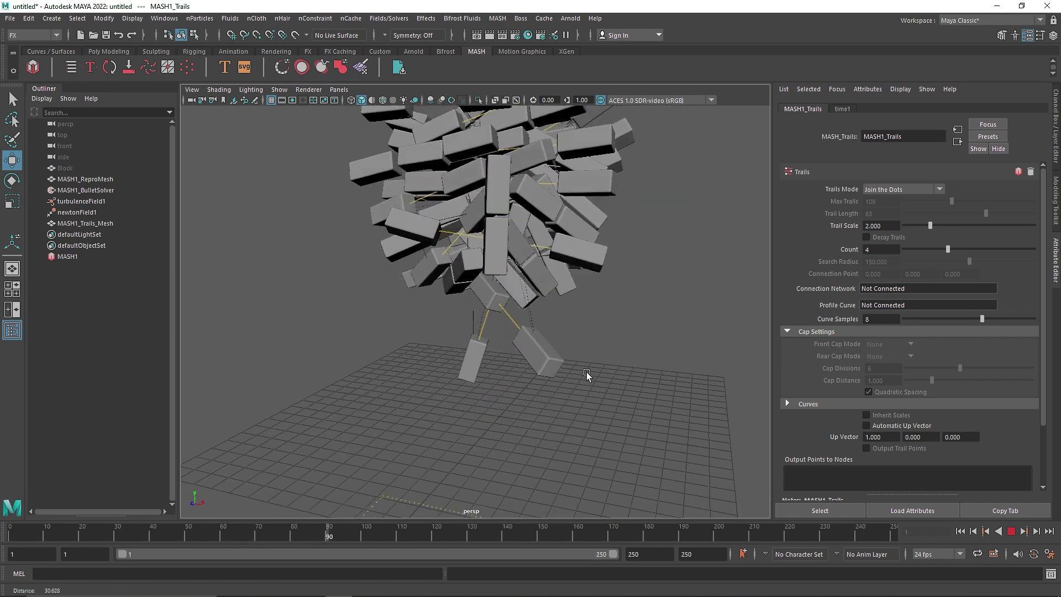
{"action": "left_click_drag", "start_coordinate": [663, 396], "coordinate": [578, 367], "text": "alt"}
{"action": "scroll", "coordinate": [554, 357], "scroll_direction": "down", "scroll_amount": 2}
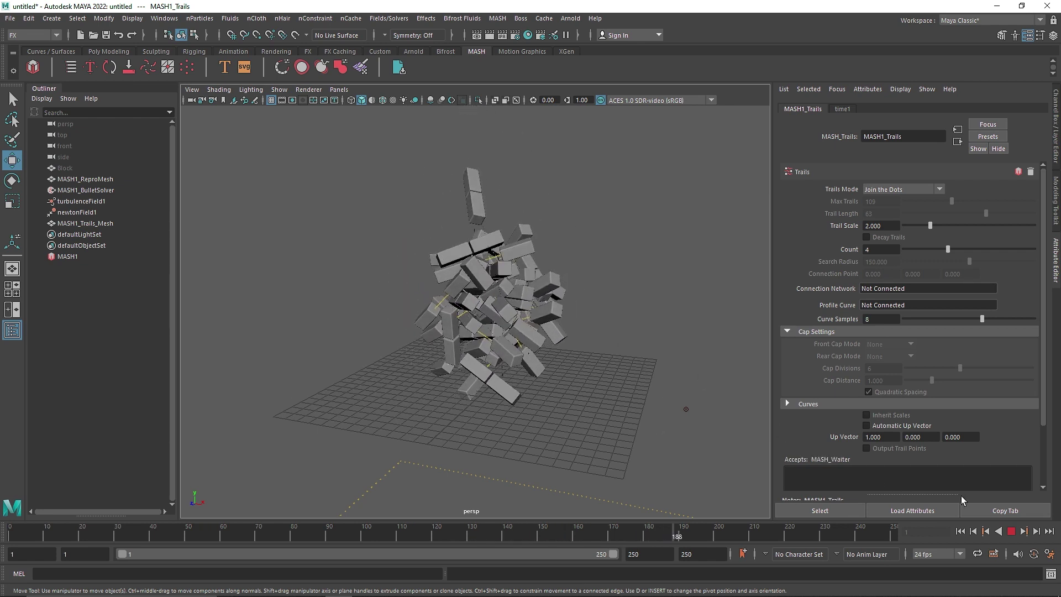
{"action": "left_click", "coordinate": [1011, 532]}
{"action": "left_click_drag", "start_coordinate": [398, 296], "coordinate": [423, 289], "text": "alt"}
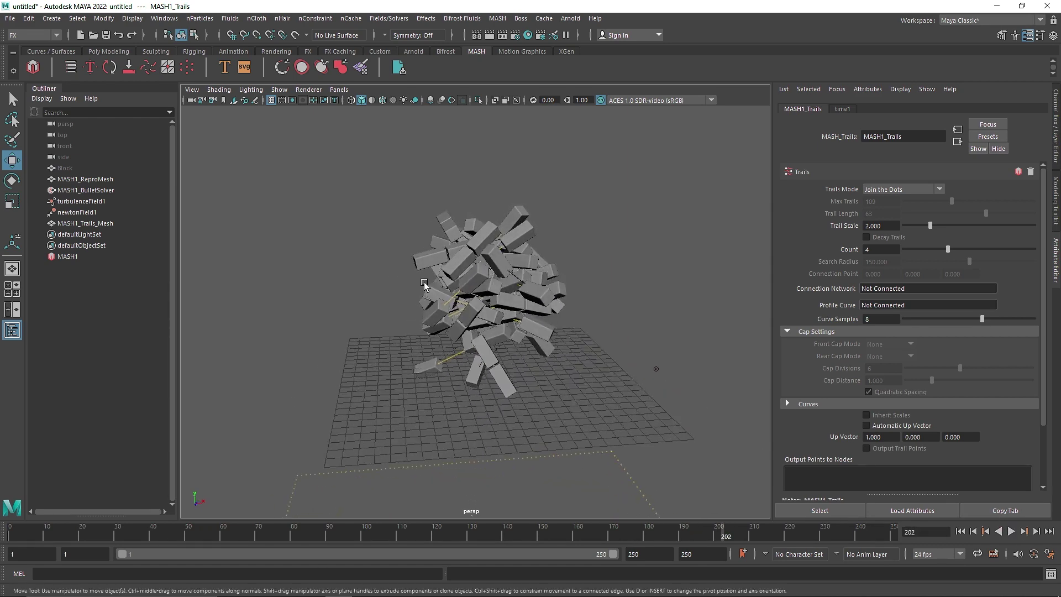
{"action": "right_click_drag", "start_coordinate": [424, 289], "coordinate": [502, 247], "text": "alt"}
{"action": "left_click_drag", "start_coordinate": [501, 247], "coordinate": [487, 240], "text": "alt"}
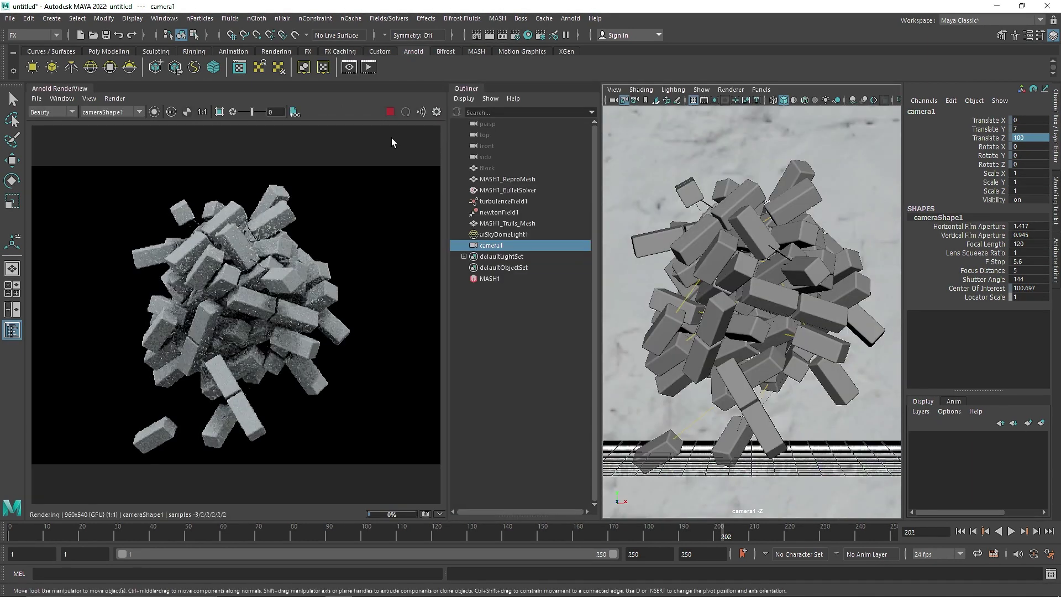
Limit the Arnold render to a crop region over the upper blocks and examine the rendered strands up close
{"action": "scroll", "coordinate": [253, 260], "scroll_direction": "up", "scroll_amount": 3}
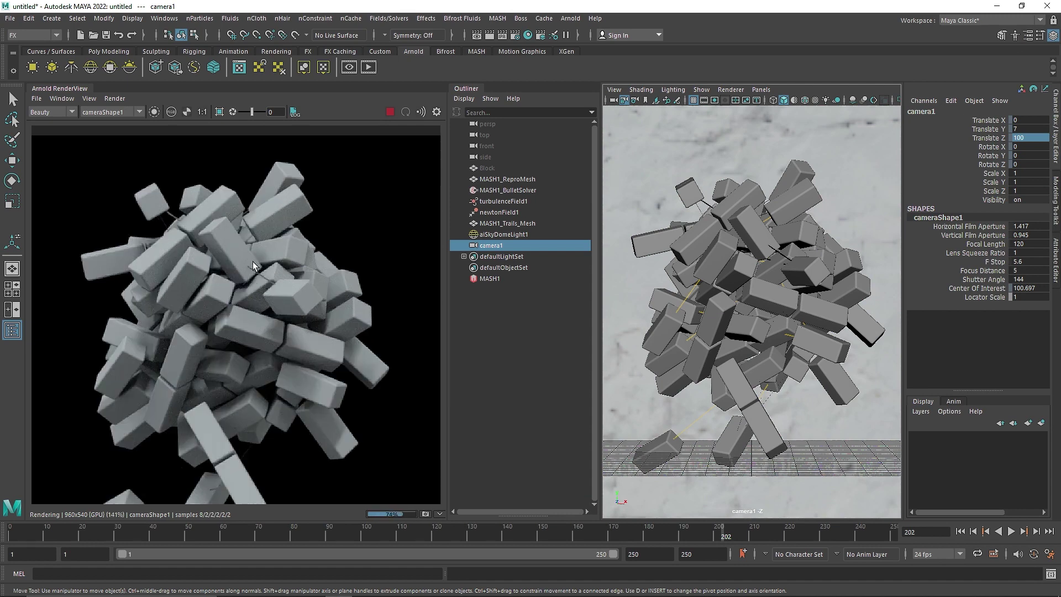
{"action": "left_click_drag", "start_coordinate": [202, 257], "coordinate": [387, 423], "text": "shift"}
{"action": "middle_click_drag", "start_coordinate": [242, 286], "coordinate": [340, 283]}
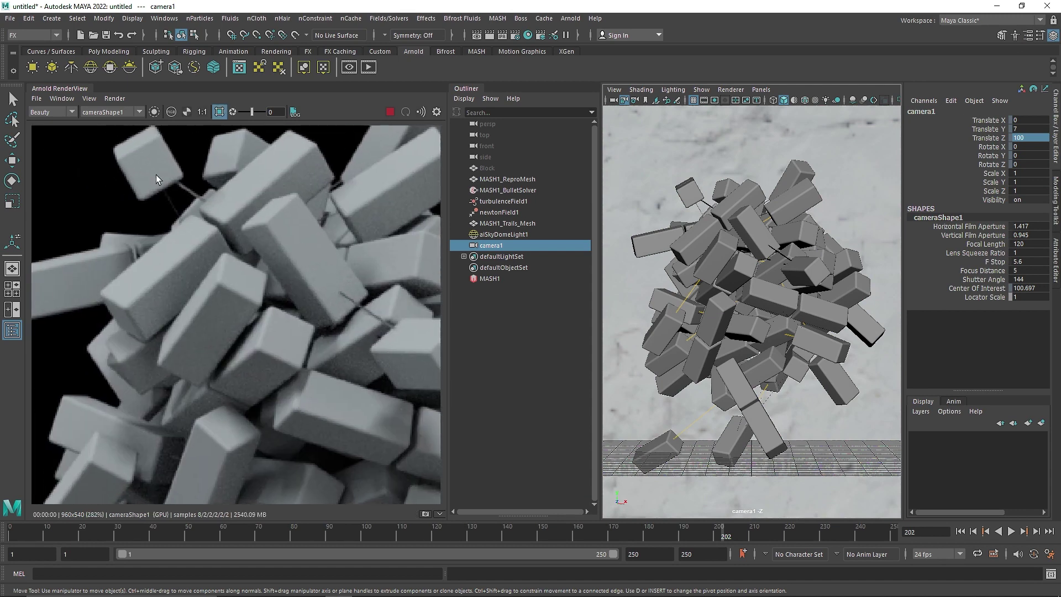
{"action": "left_click_drag", "start_coordinate": [157, 176], "coordinate": [264, 263]}
{"action": "scroll", "coordinate": [345, 248], "scroll_direction": "down", "scroll_amount": 2}
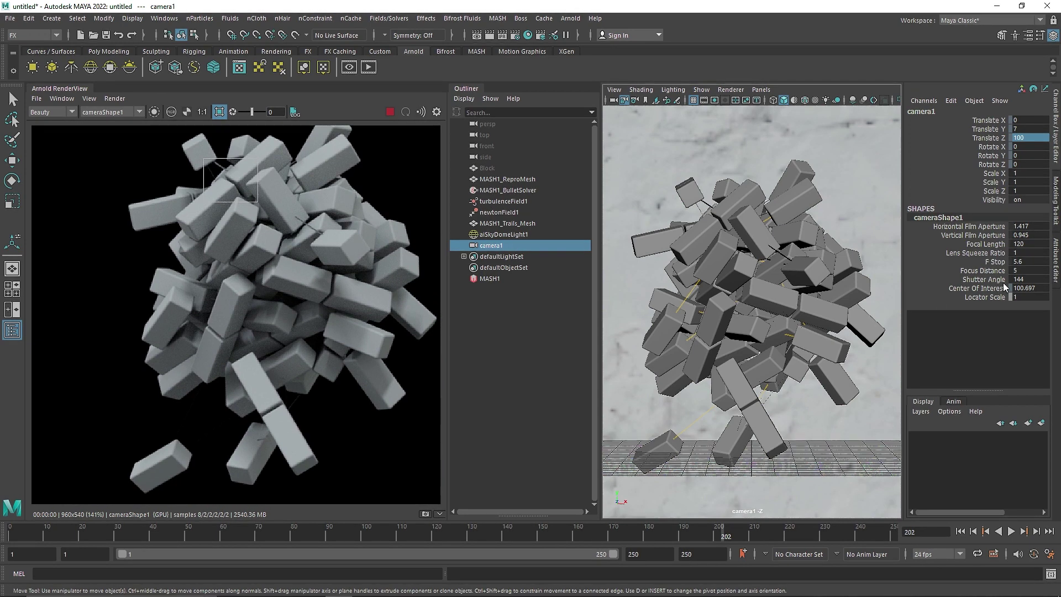
Select the trails mesh and set its MASH1_Trails Trail Scale to 3 and Count to 6
{"action": "left_click", "coordinate": [829, 243]}
{"action": "left_click", "coordinate": [1050, 248]}
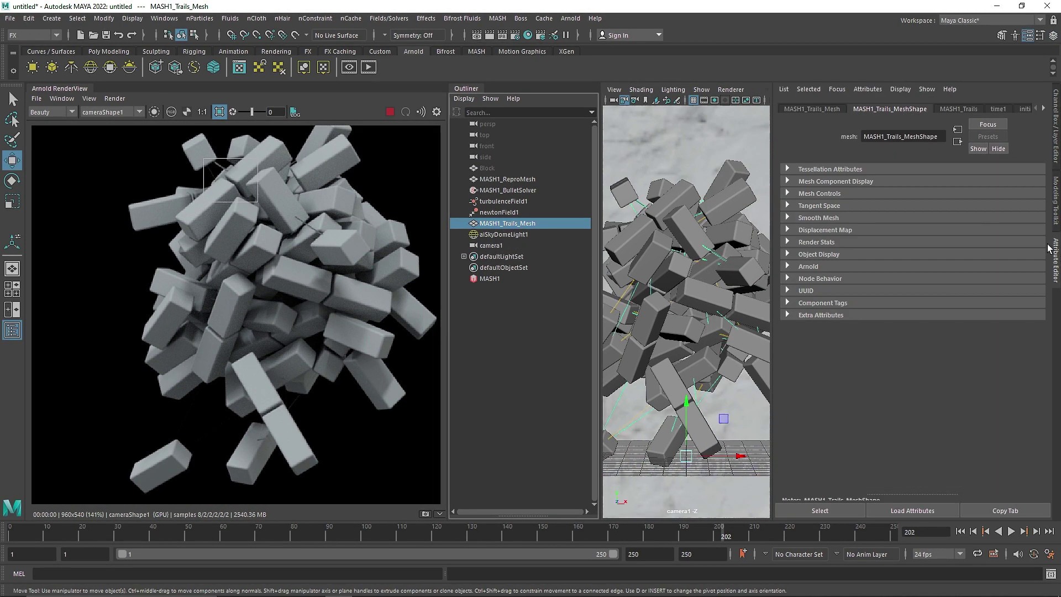
{"action": "left_click", "coordinate": [951, 110]}
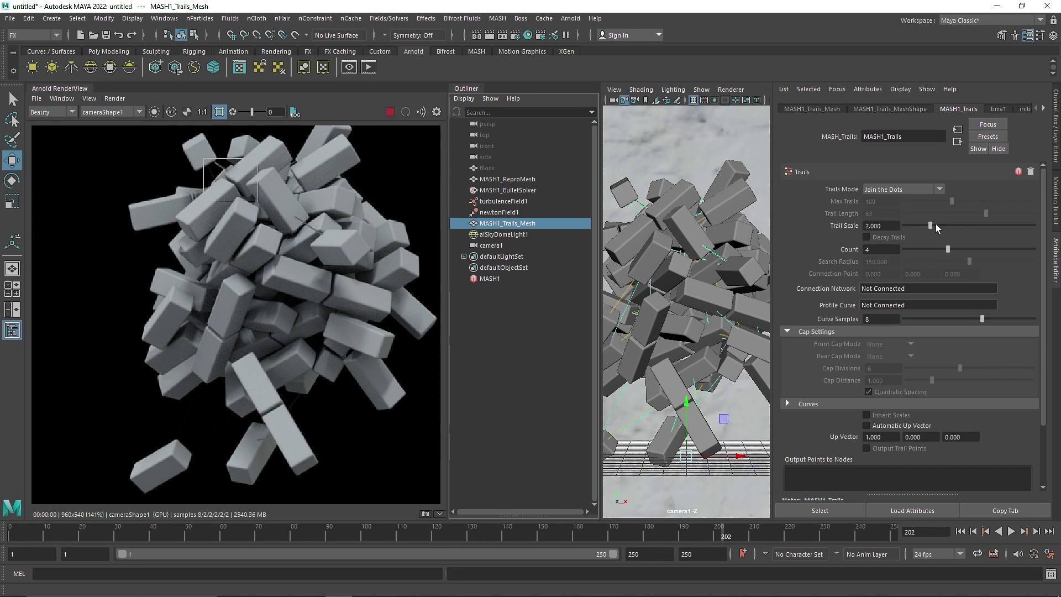
{"action": "double_click", "coordinate": [881, 226]}
{"action": "type", "text": "3"}
{"action": "key", "text": "Return"}
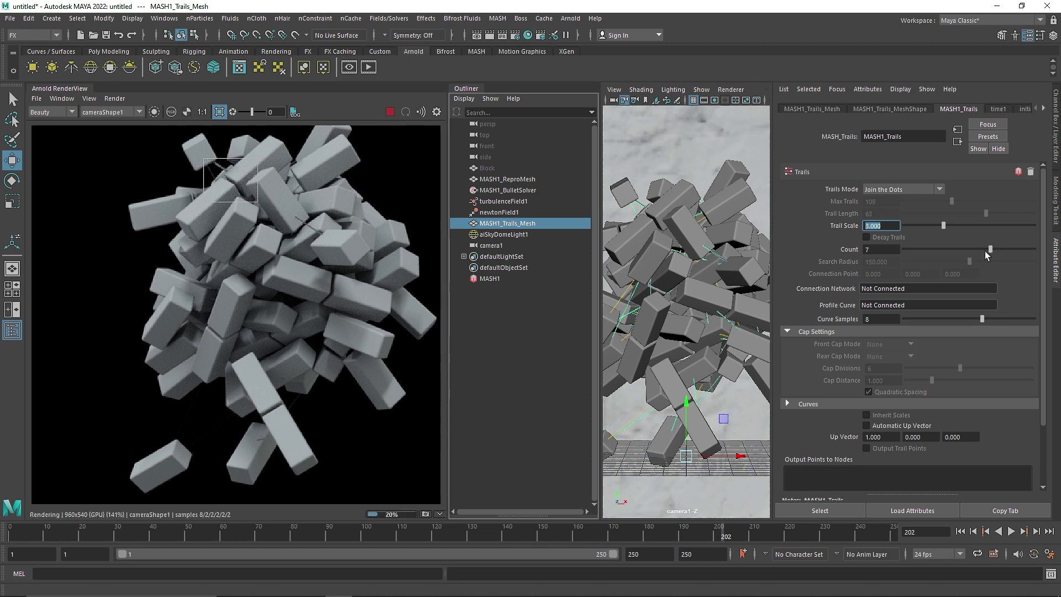
Turn off the render's crop region and replay the simulation from the first frame in the live render
{"action": "left_click", "coordinate": [219, 111]}
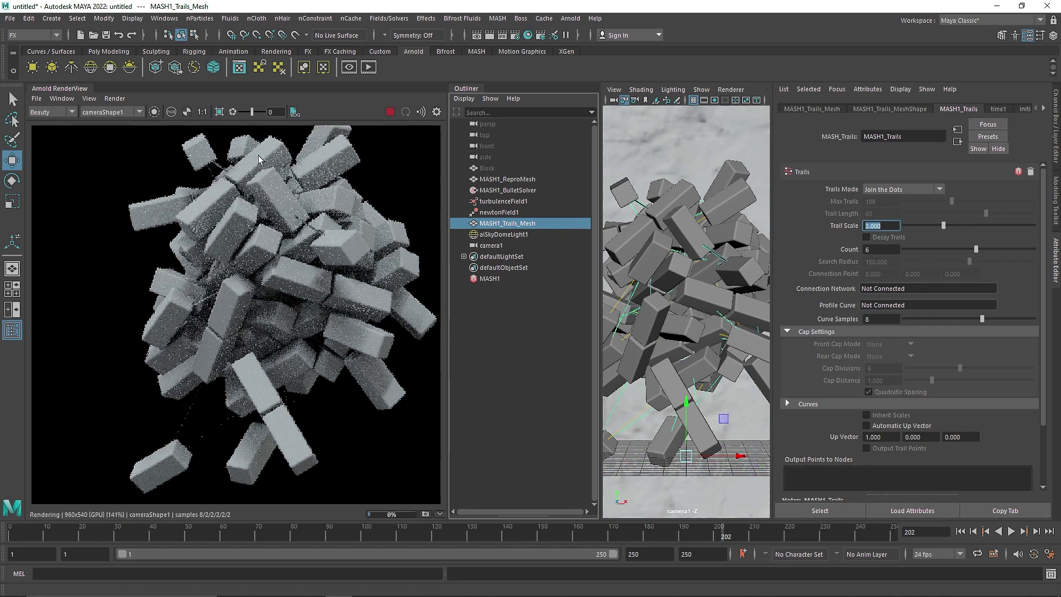
{"action": "left_click", "coordinate": [960, 530]}
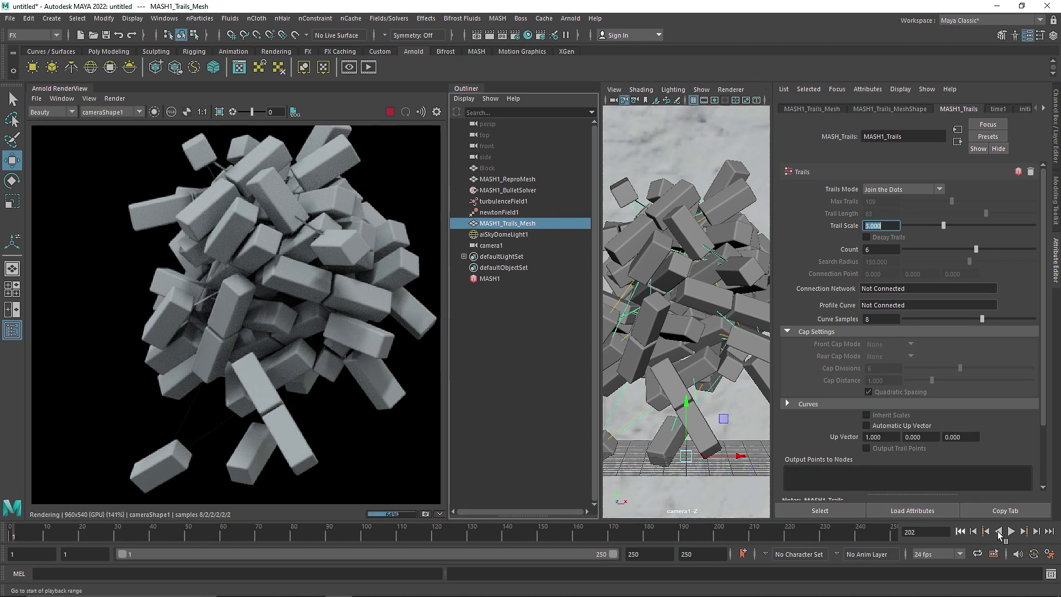
{"action": "left_click", "coordinate": [1011, 530]}
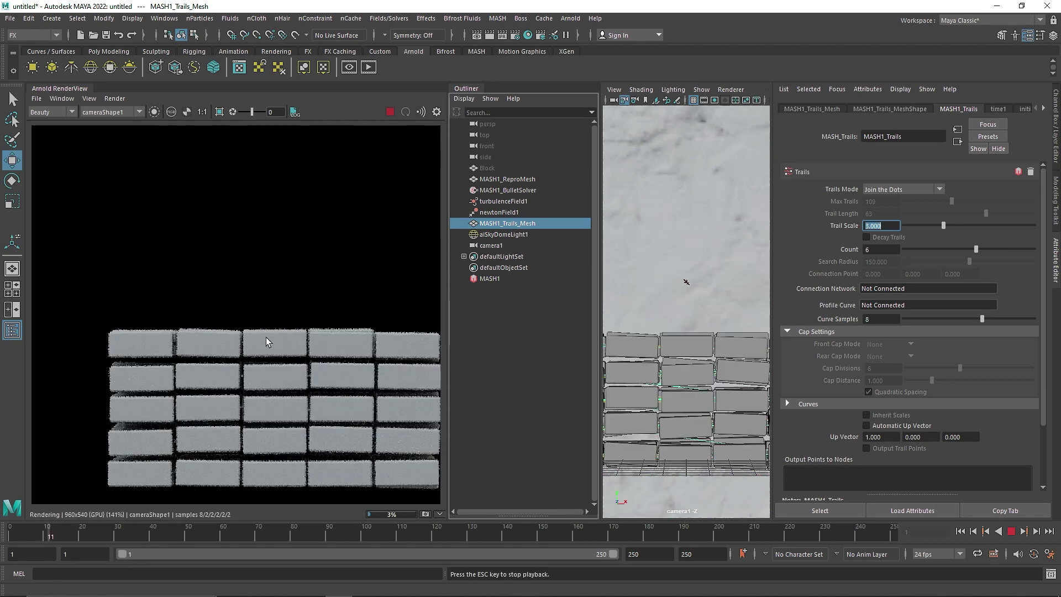